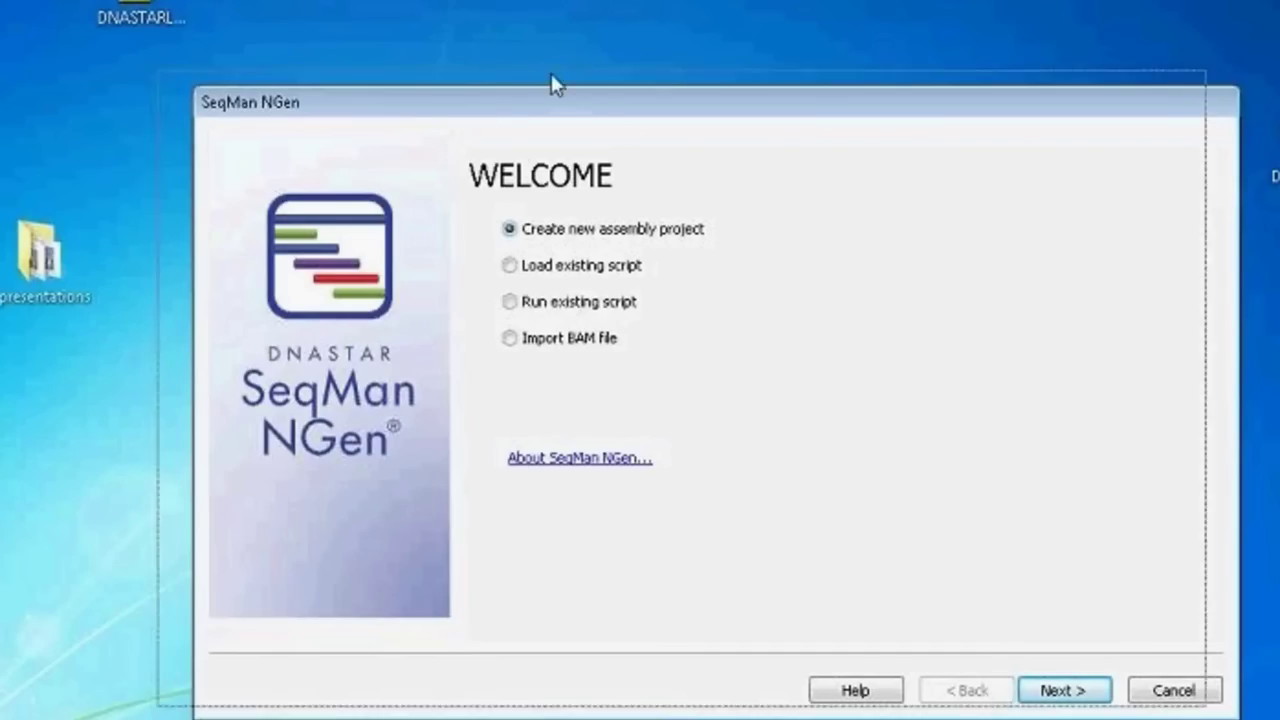
# Start a new Metagenomics / Population assembly project using Templated assembly - normal workflows
pyautogui.moveTo(600, 94); pyautogui.dragTo(540, 90)
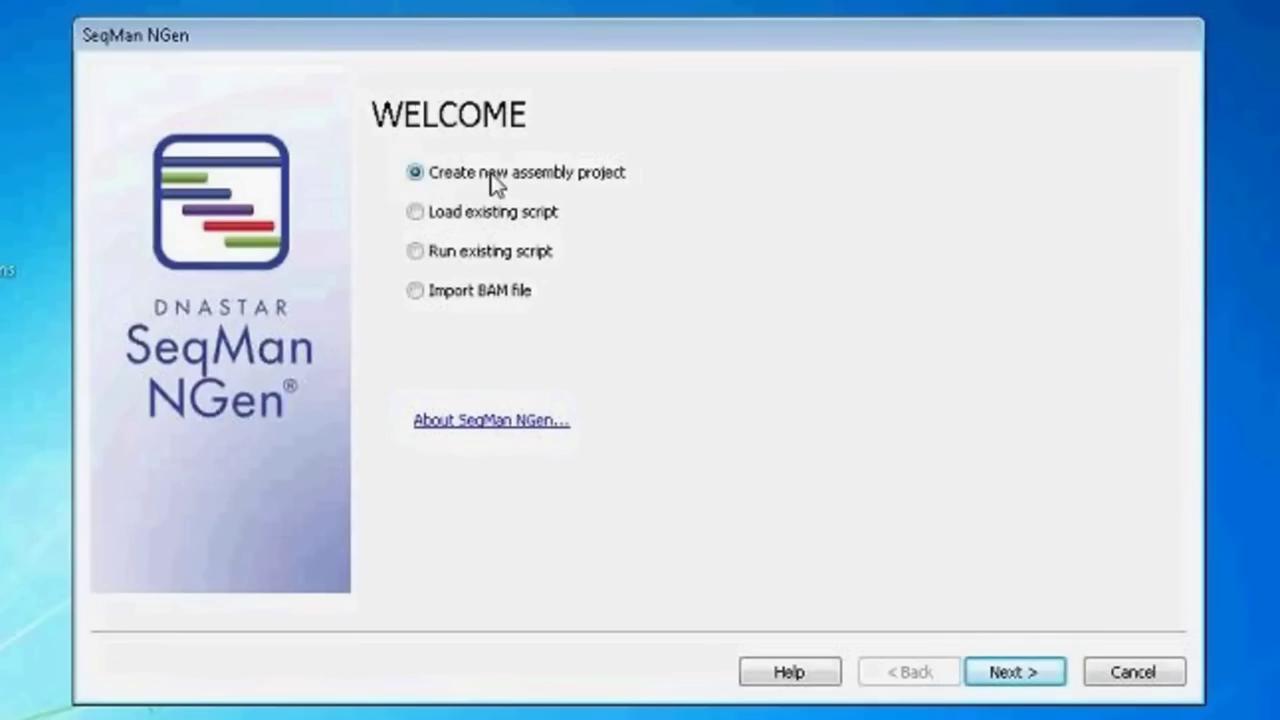
pyautogui.click(1014, 684)
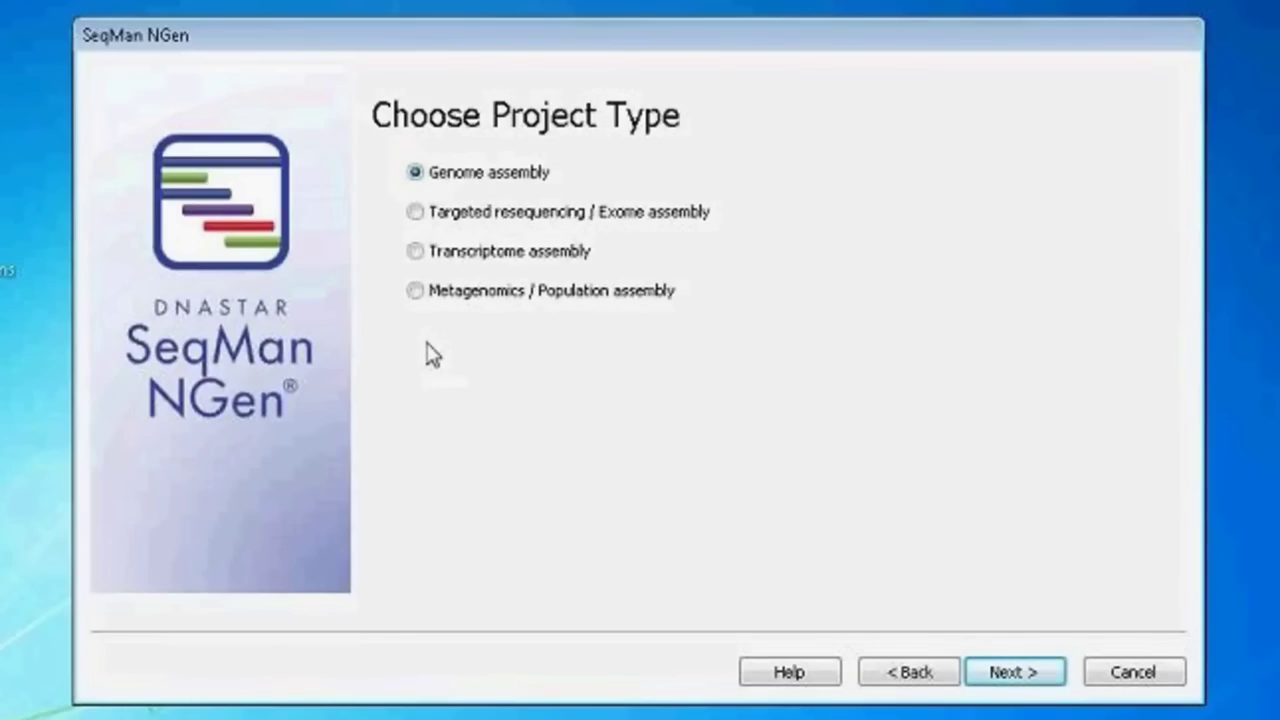
pyautogui.click(415, 291)
pyautogui.click(1026, 677)
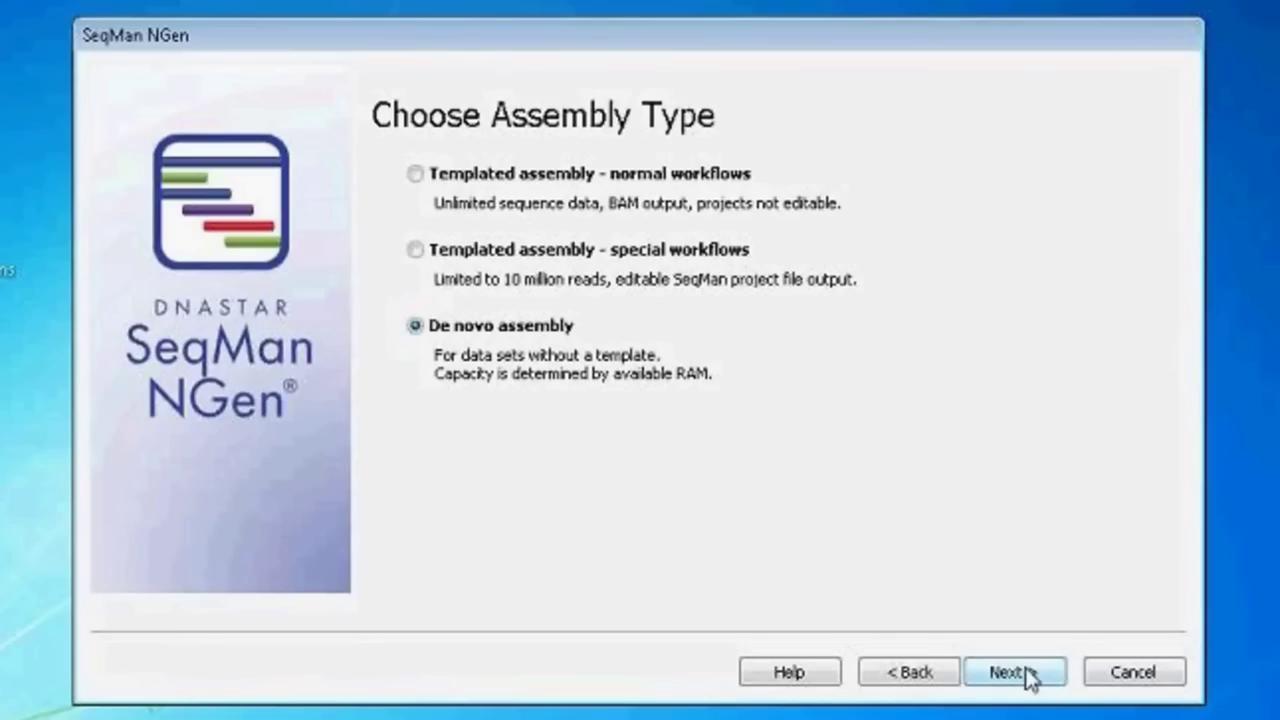
pyautogui.click(416, 173)
pyautogui.click(1014, 674)
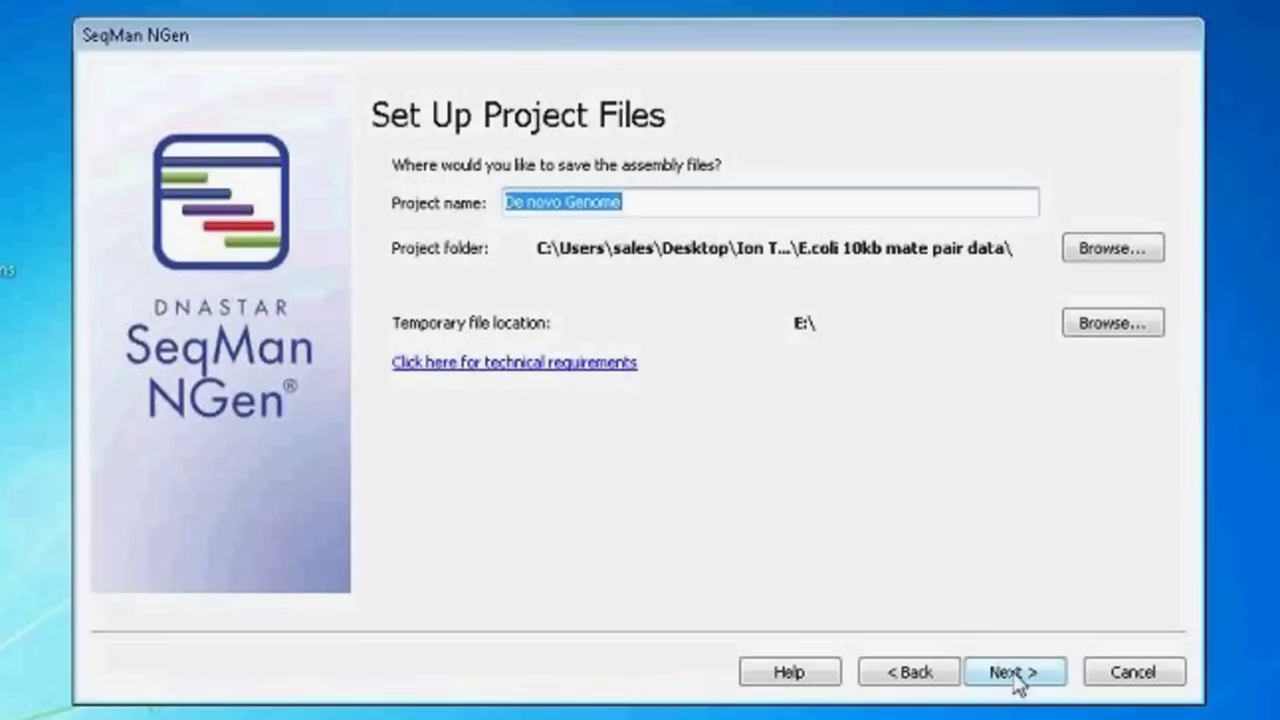
# Preview the Input Template Files step, then step back three pages to the Welcome page
pyautogui.click(1000, 675)
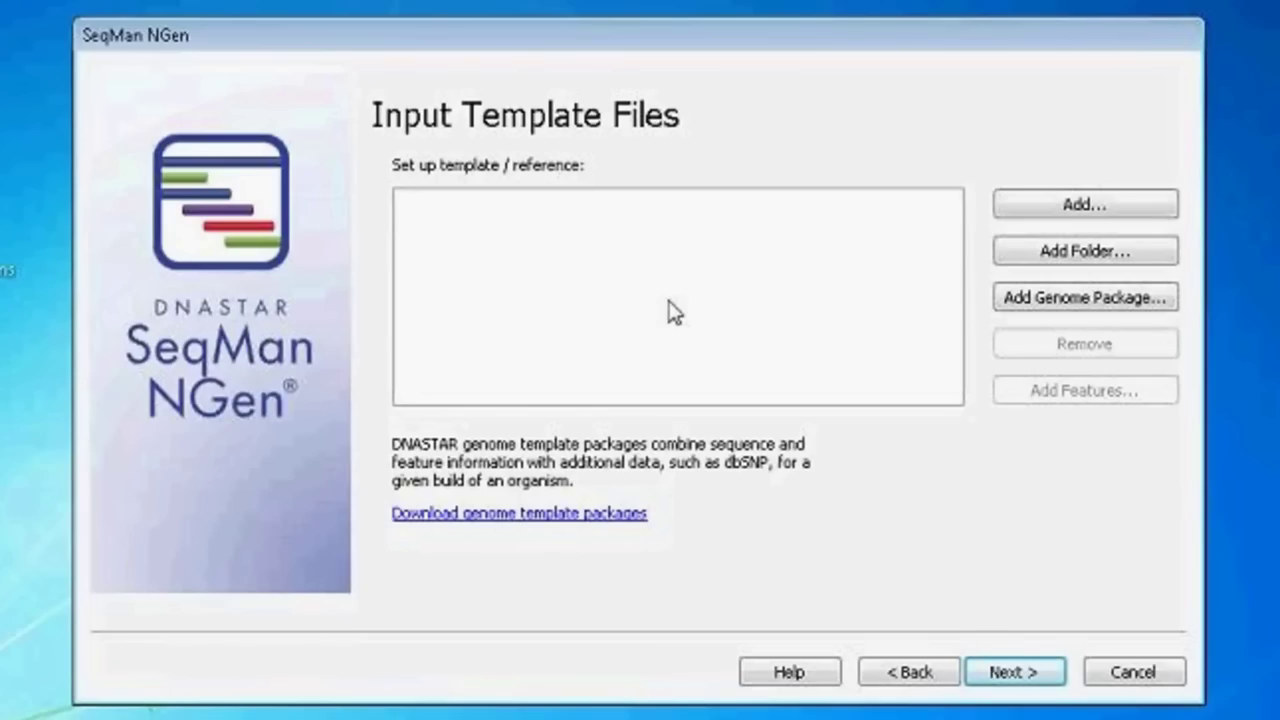
pyautogui.click(907, 672)
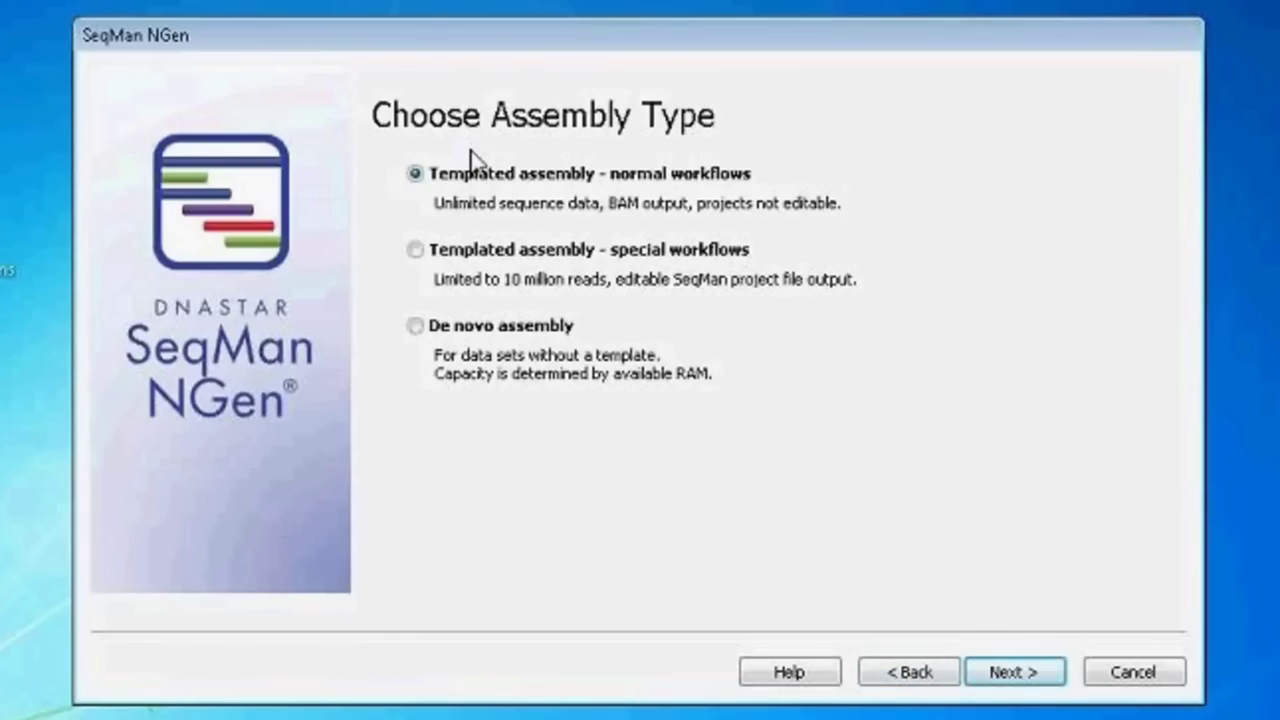
pyautogui.click(908, 672)
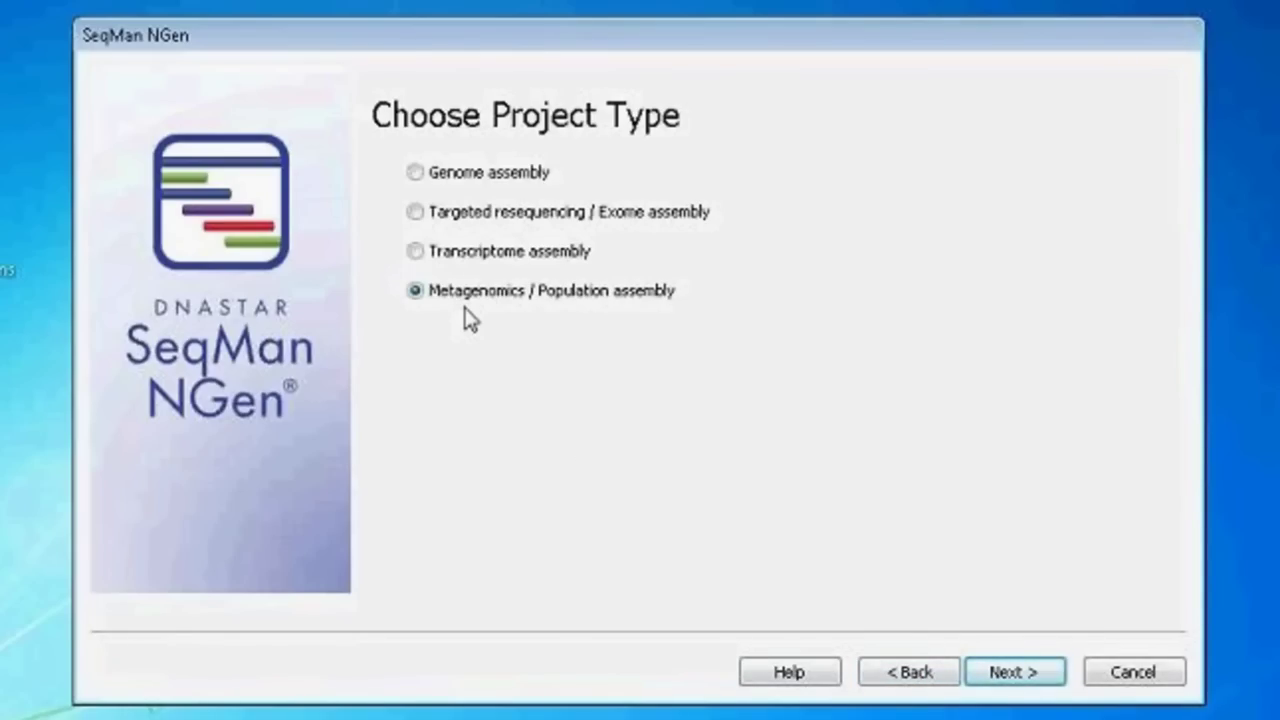
pyautogui.click(911, 677)
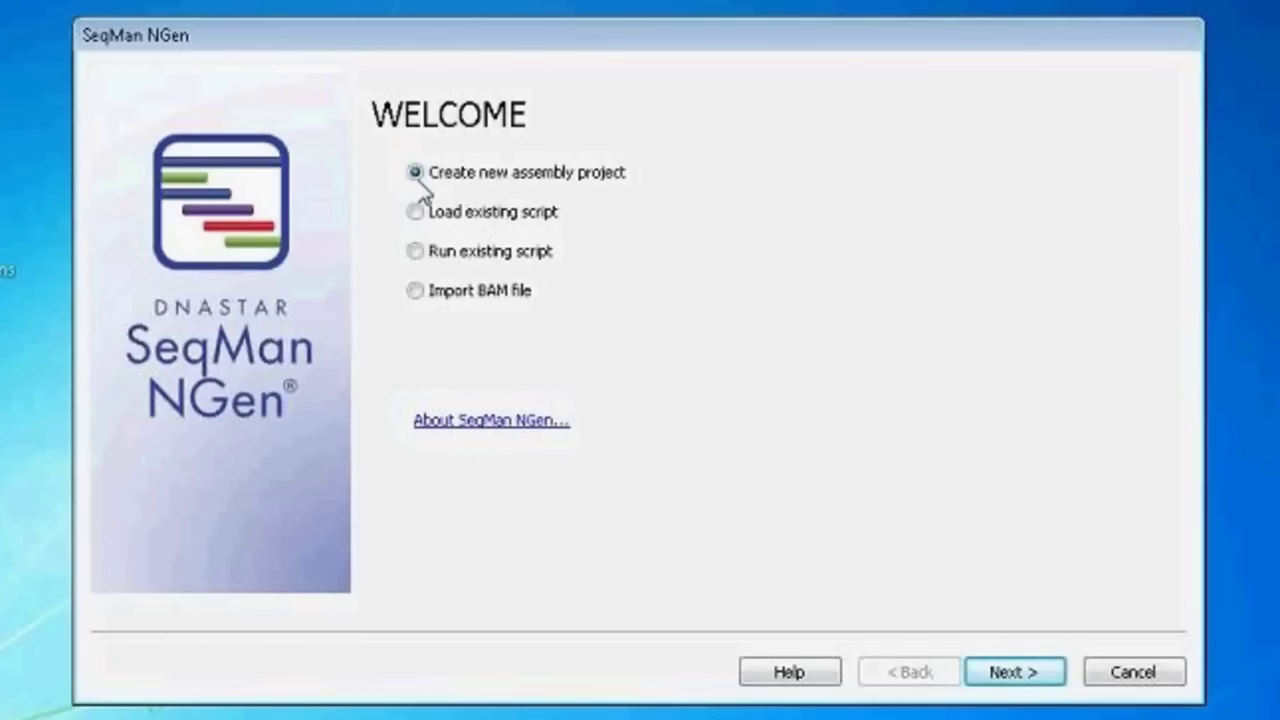
# Start a new Genome assembly project and compare the De novo and Templated special workflows options
pyautogui.click(1013, 677)
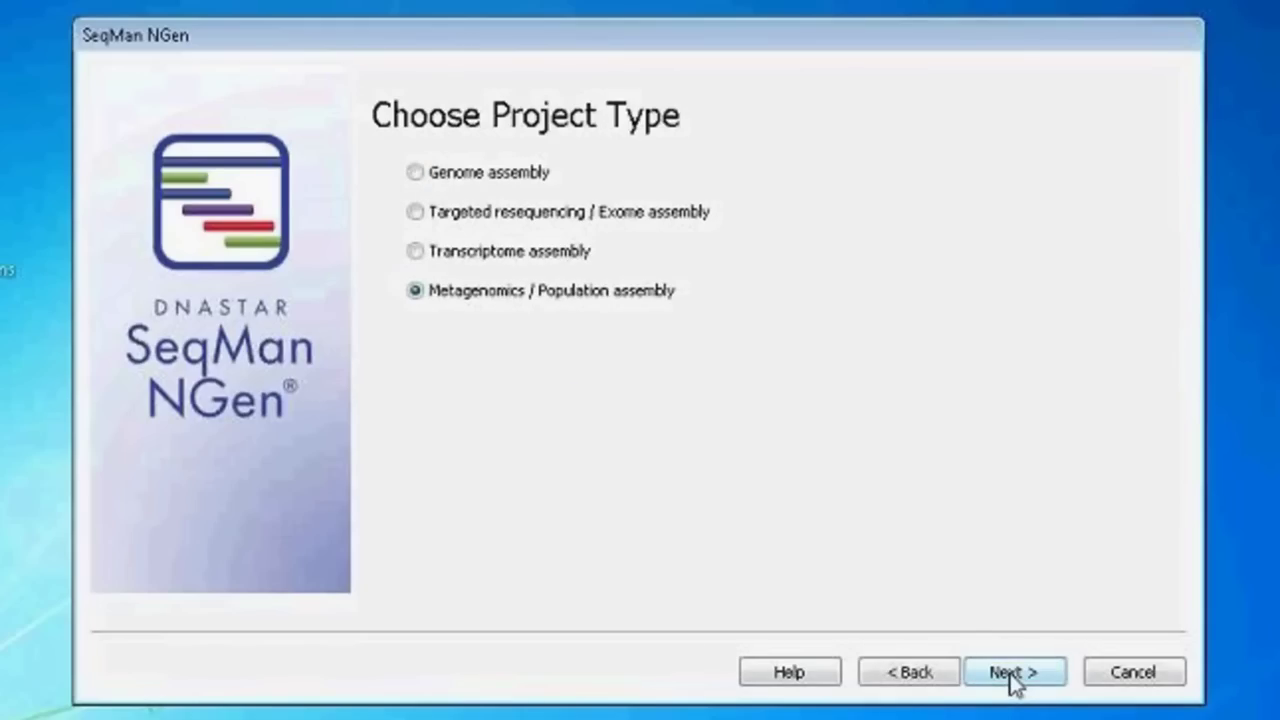
pyautogui.click(425, 173)
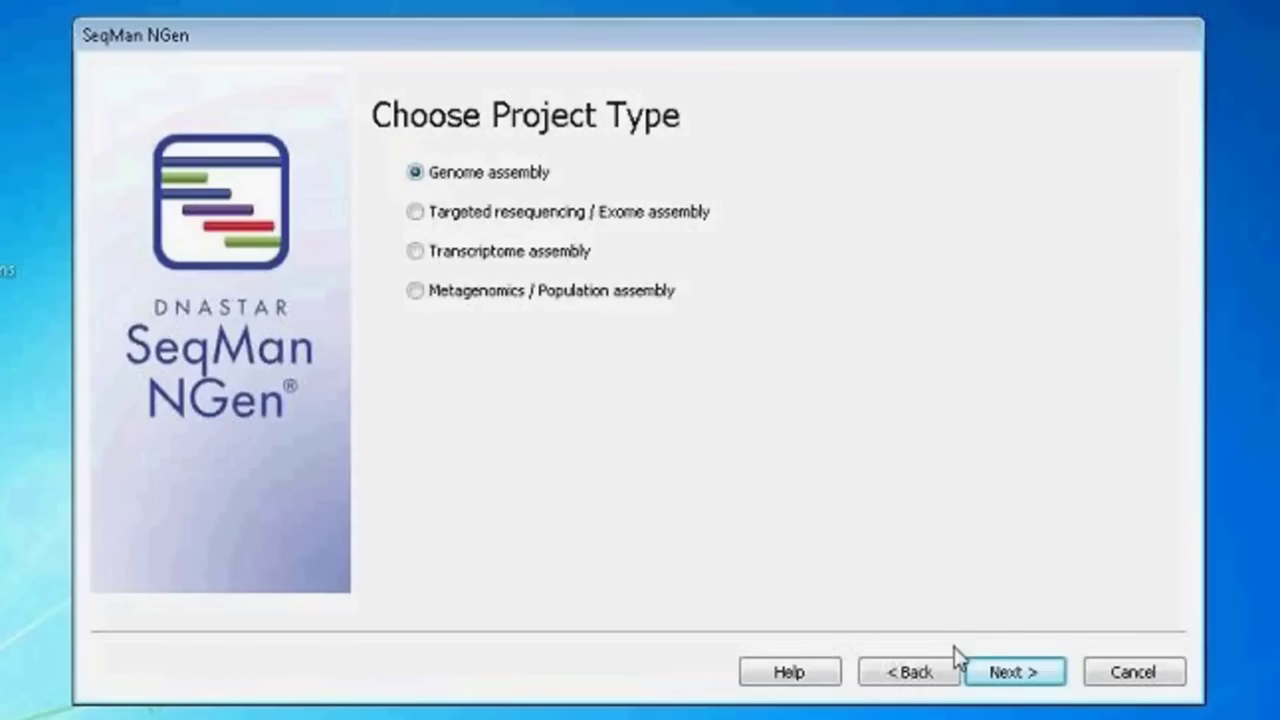
pyautogui.click(1006, 678)
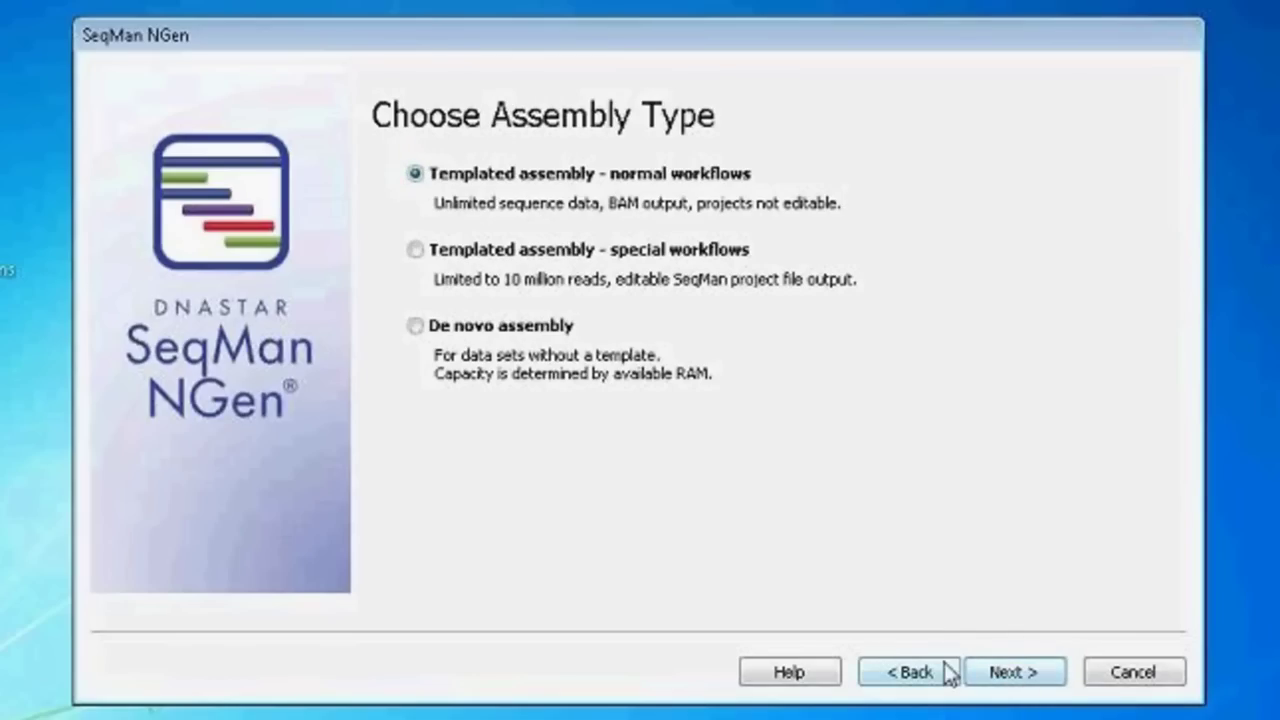
pyautogui.click(434, 332)
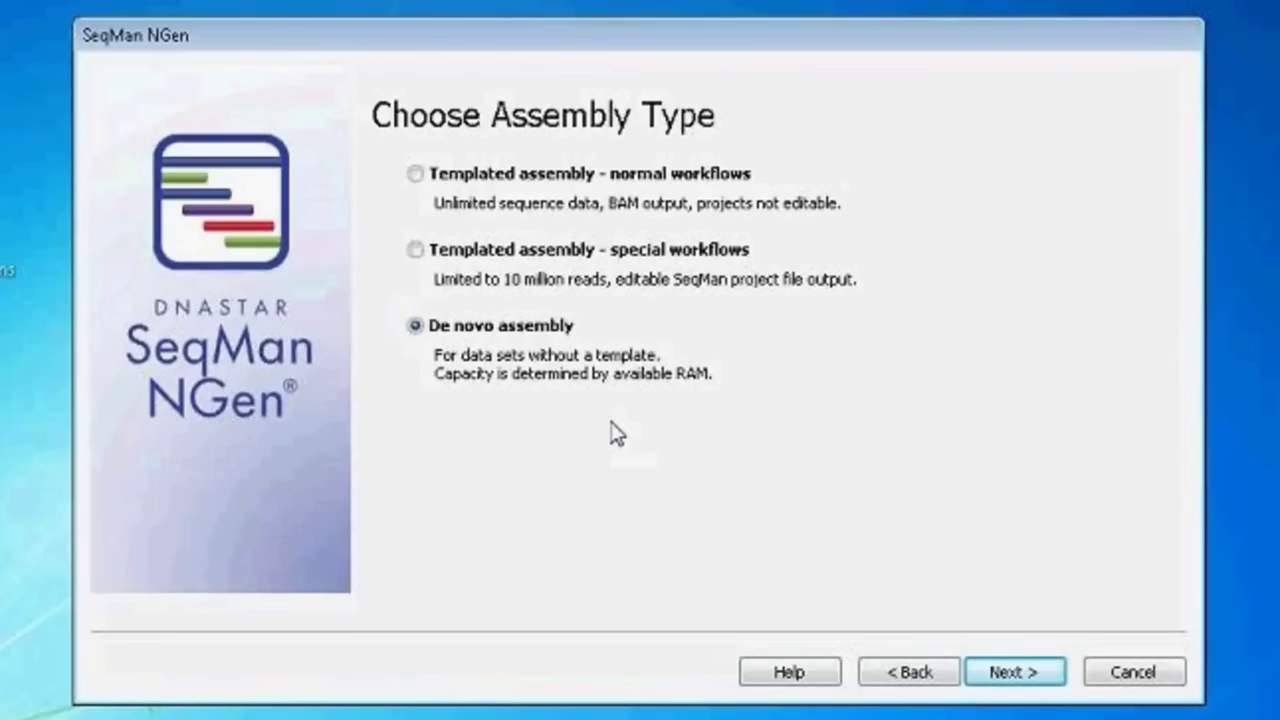
pyautogui.click(460, 262)
# Choose De novo assembly and move on to the project files page
pyautogui.click(418, 326)
pyautogui.click(1005, 678)
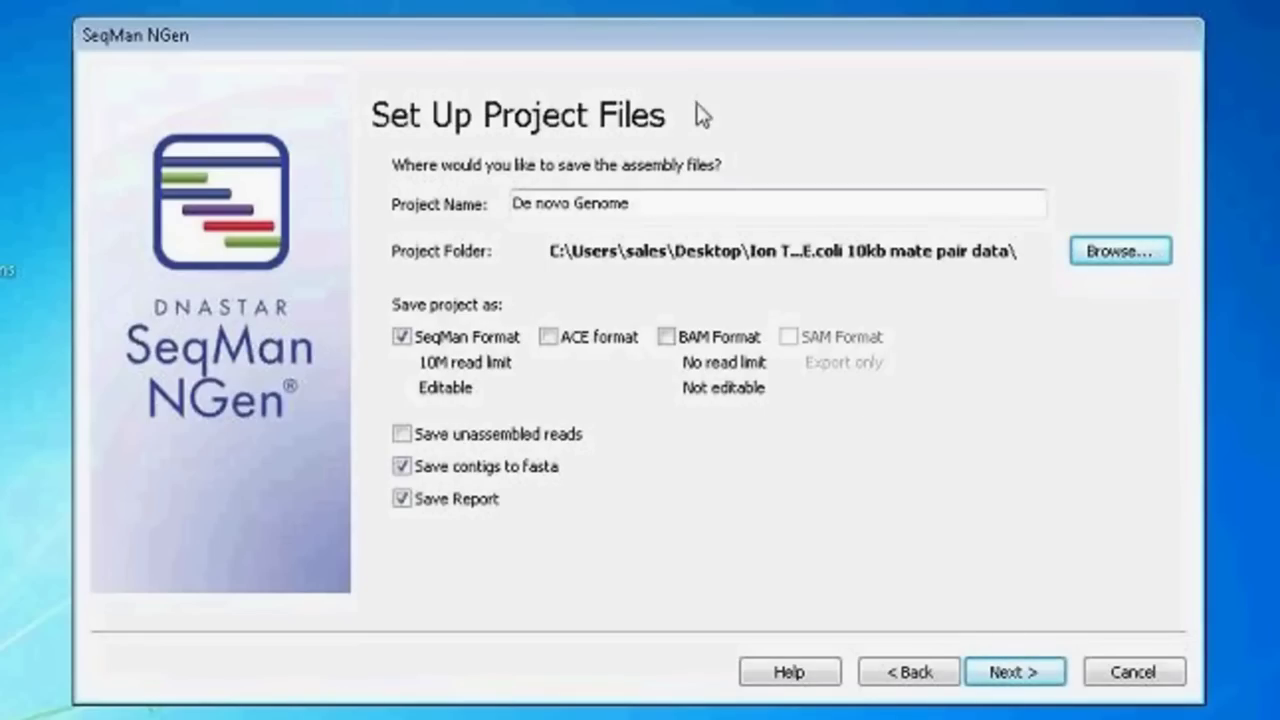
pyautogui.click(654, 194)
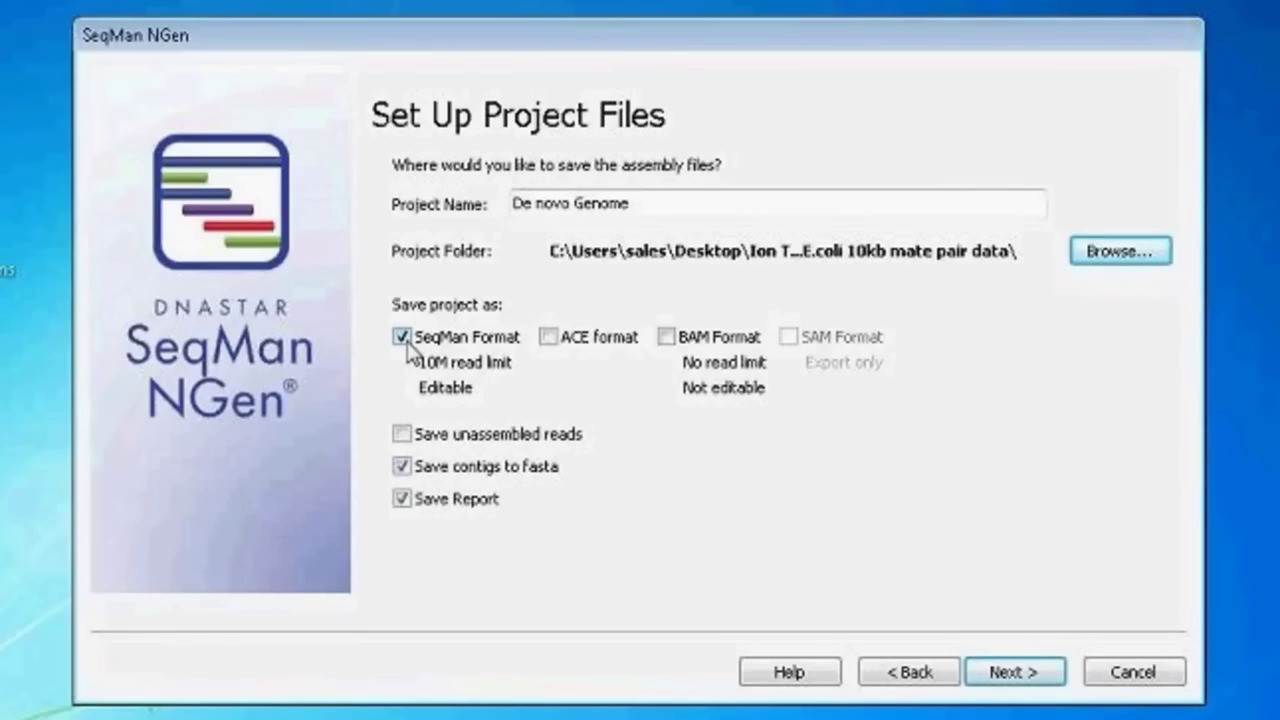
# Save only in SeqMan format, with BAM output, the report and contigs FASTA turned off
pyautogui.click(666, 337)
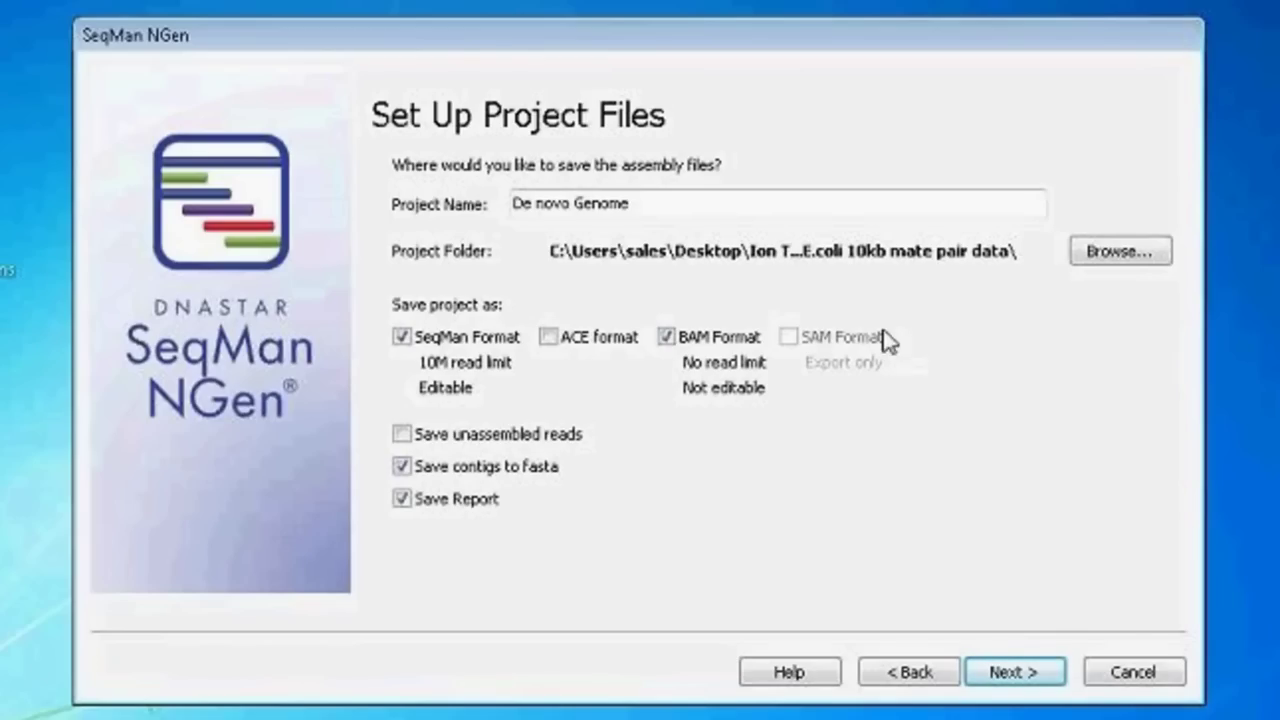
pyautogui.click(666, 337)
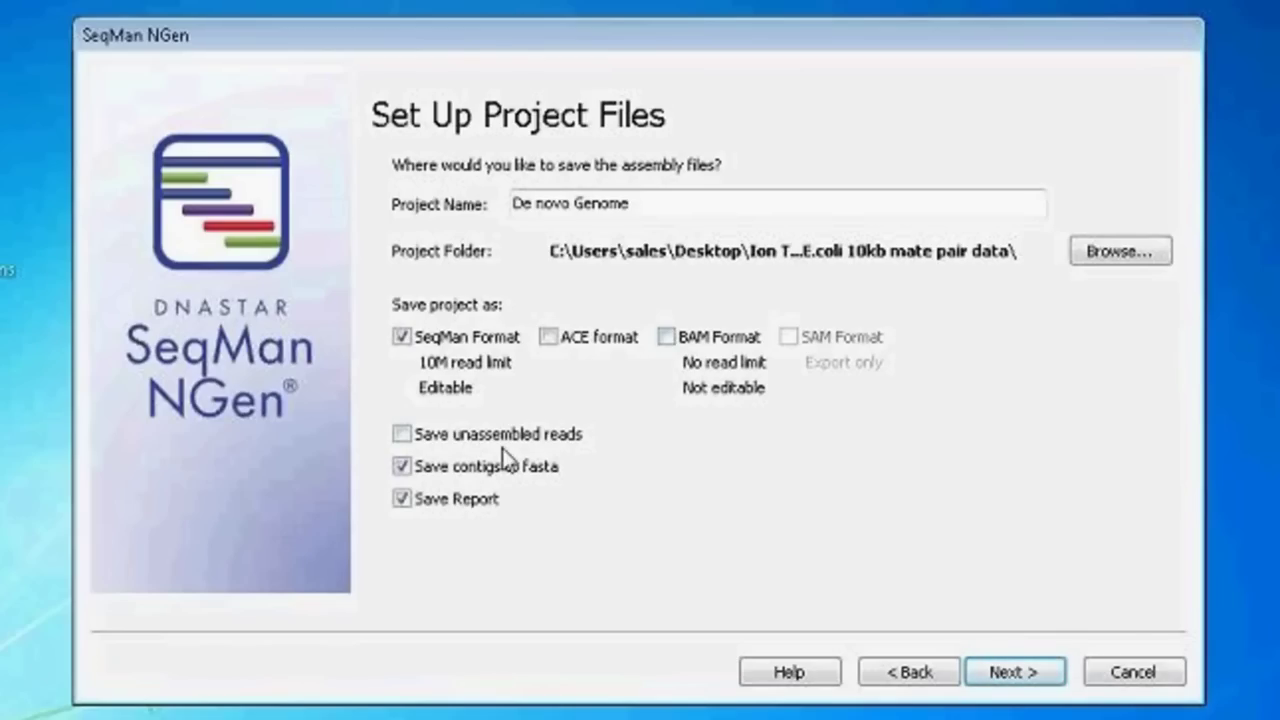
pyautogui.click(402, 499)
pyautogui.click(400, 466)
pyautogui.click(1012, 673)
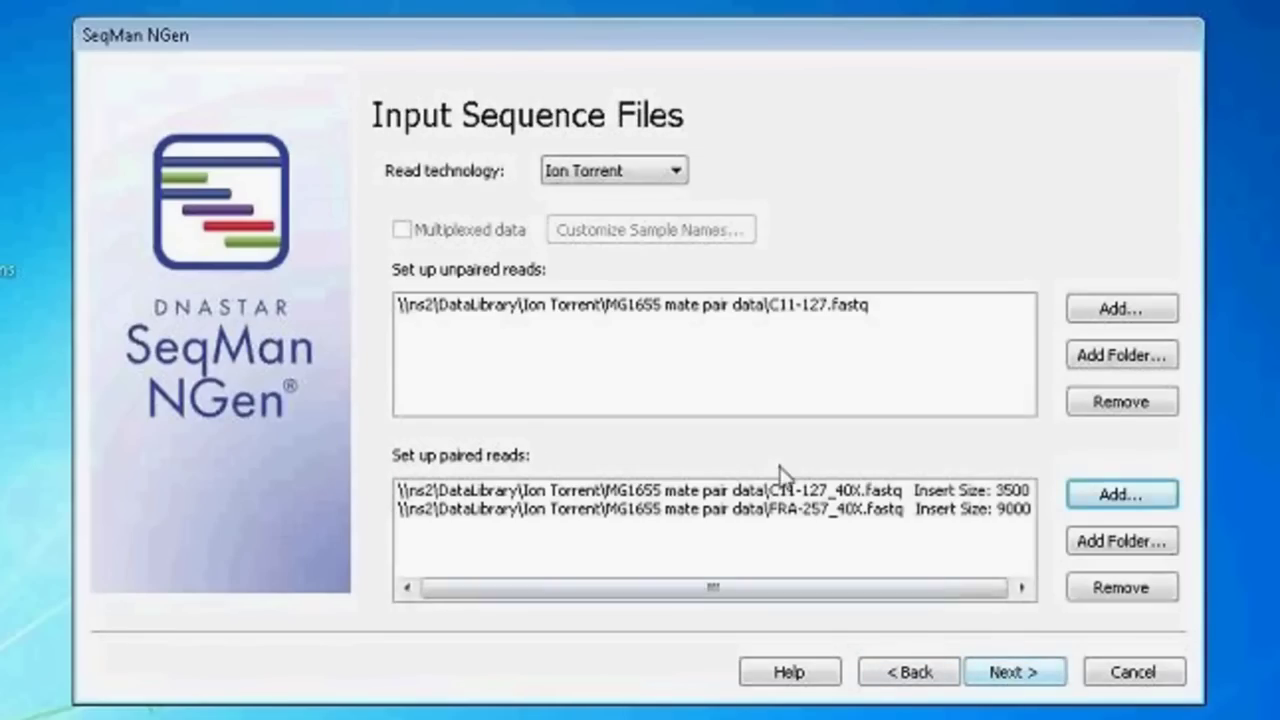
pyautogui.click(678, 173)
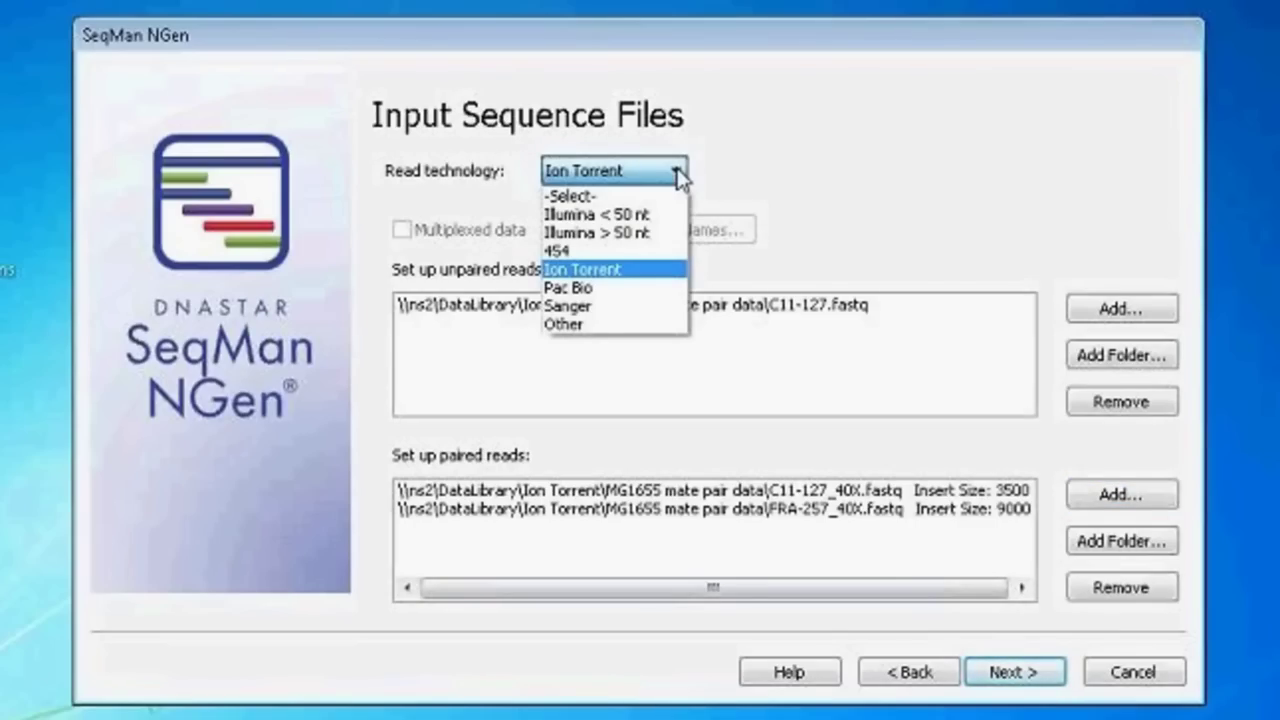
pyautogui.click(617, 270)
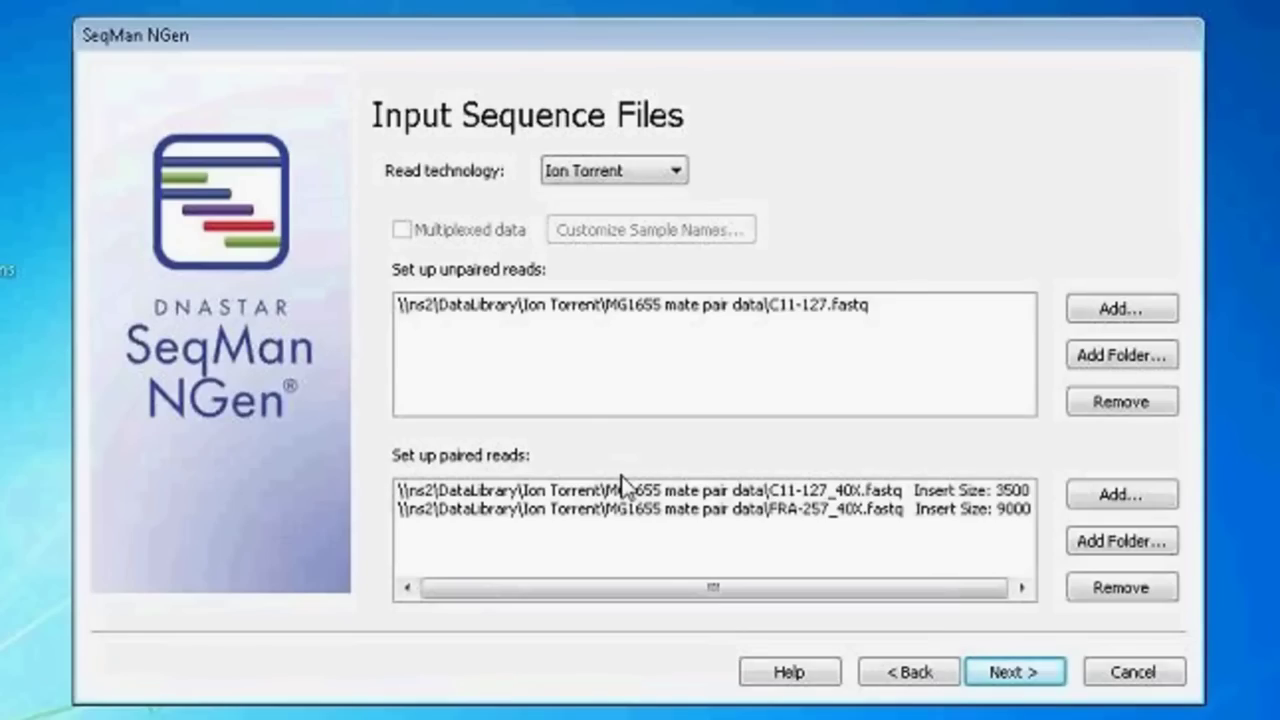
# Review the paired read files C11-127_40X.fastq and FRA-257_40X.fastq, then proceed to Read Options
pyautogui.click(988, 492)
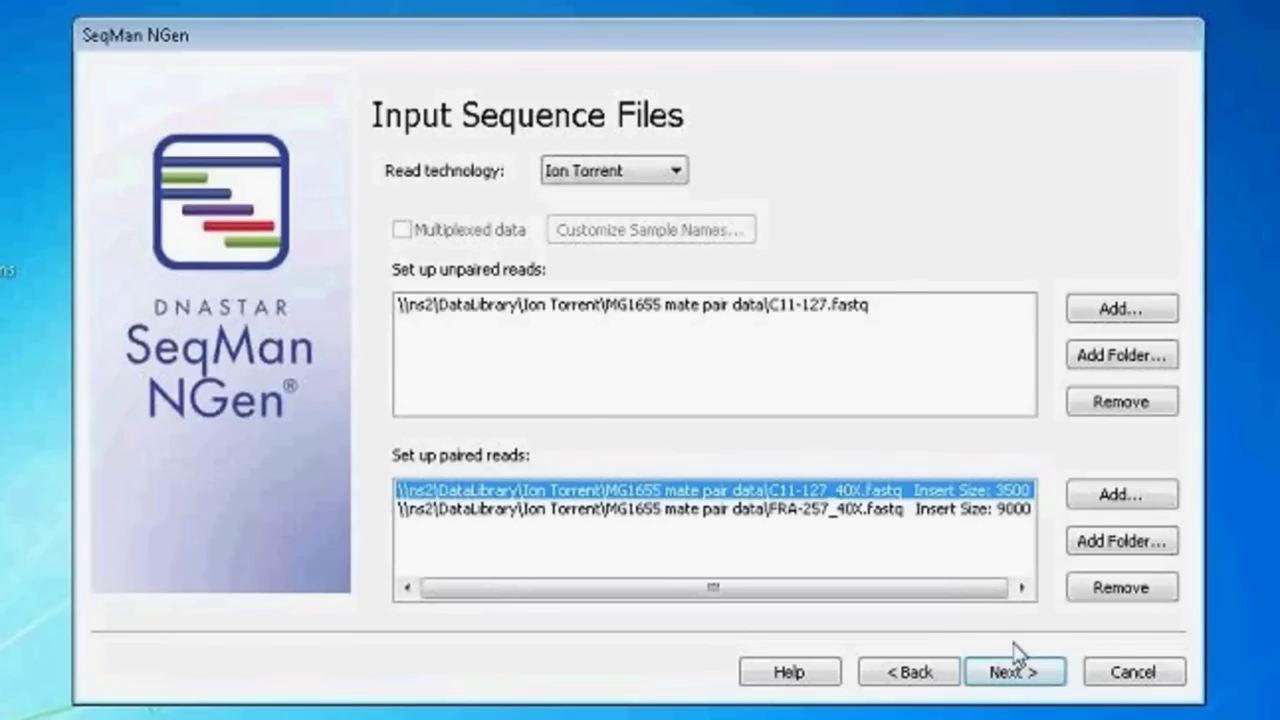
pyautogui.click(982, 514)
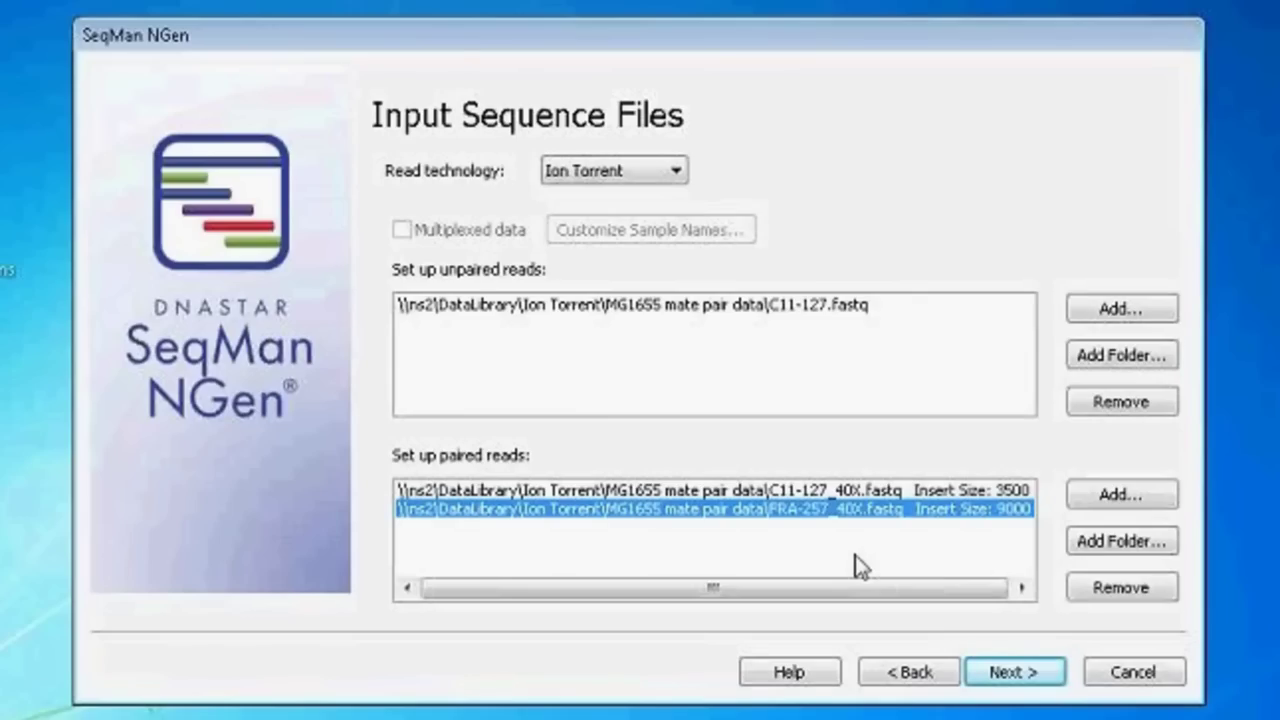
pyautogui.click(995, 670)
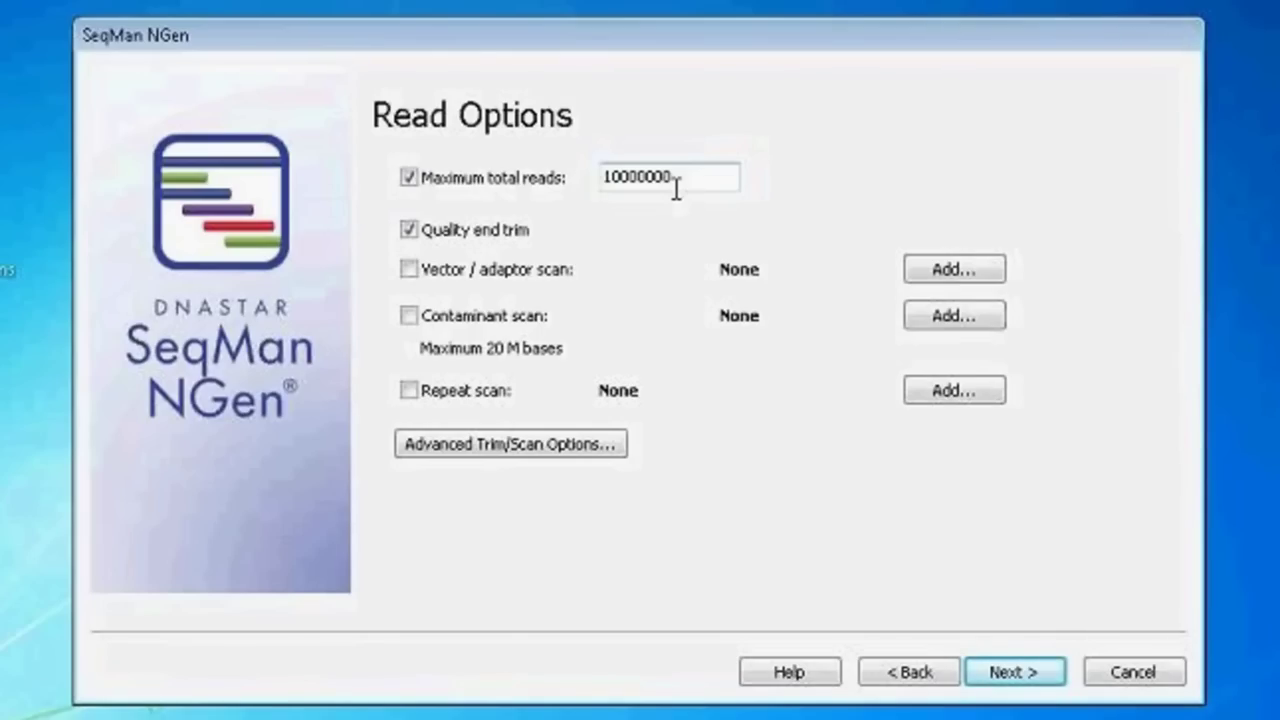
# Enable the Maximum total reads limit of 10000000
pyautogui.click(409, 177)
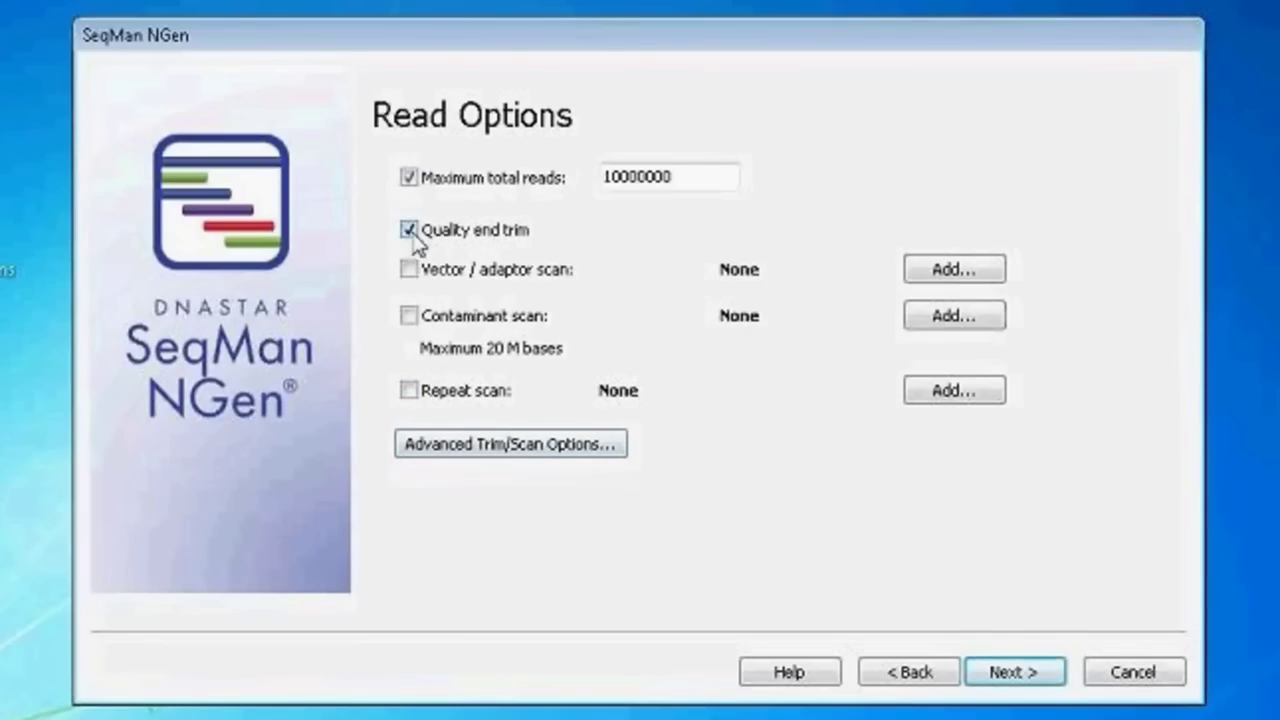
# Open Advanced Trimming Options, check quality 15 and window 5, and turn on trim to mer
pyautogui.click(458, 450)
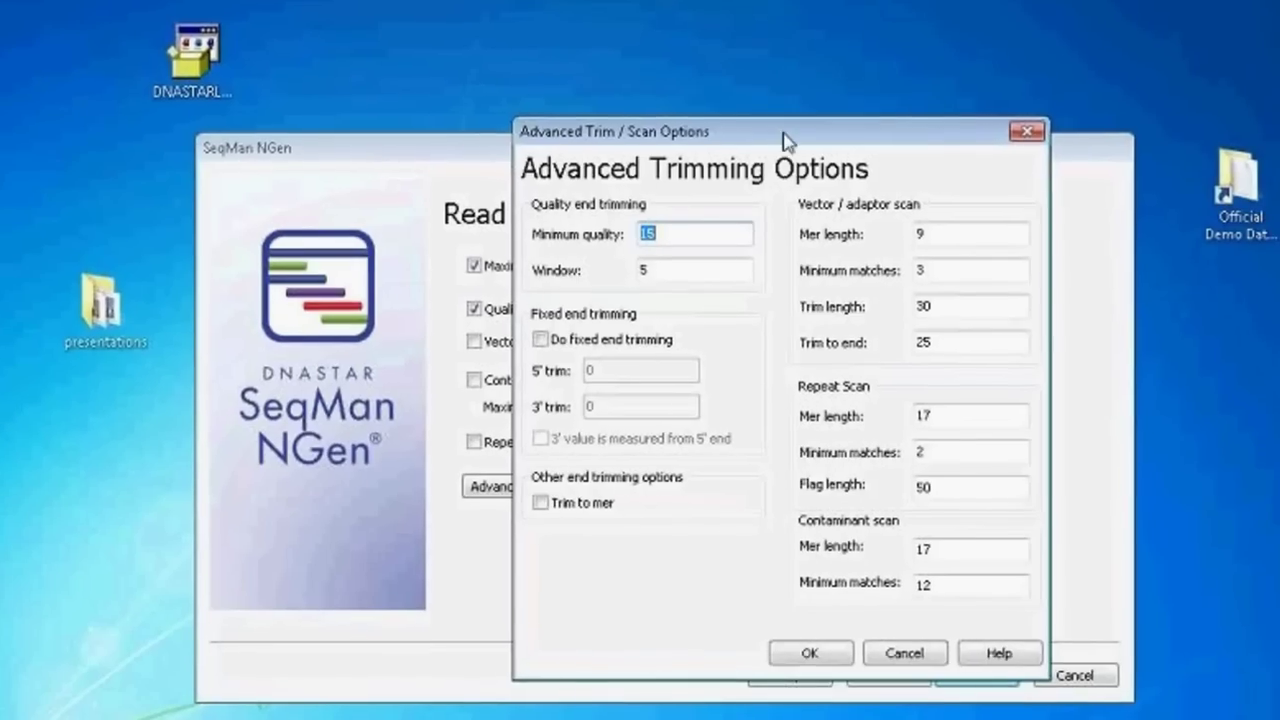
pyautogui.moveTo(747, 122); pyautogui.dragTo(869, 22)
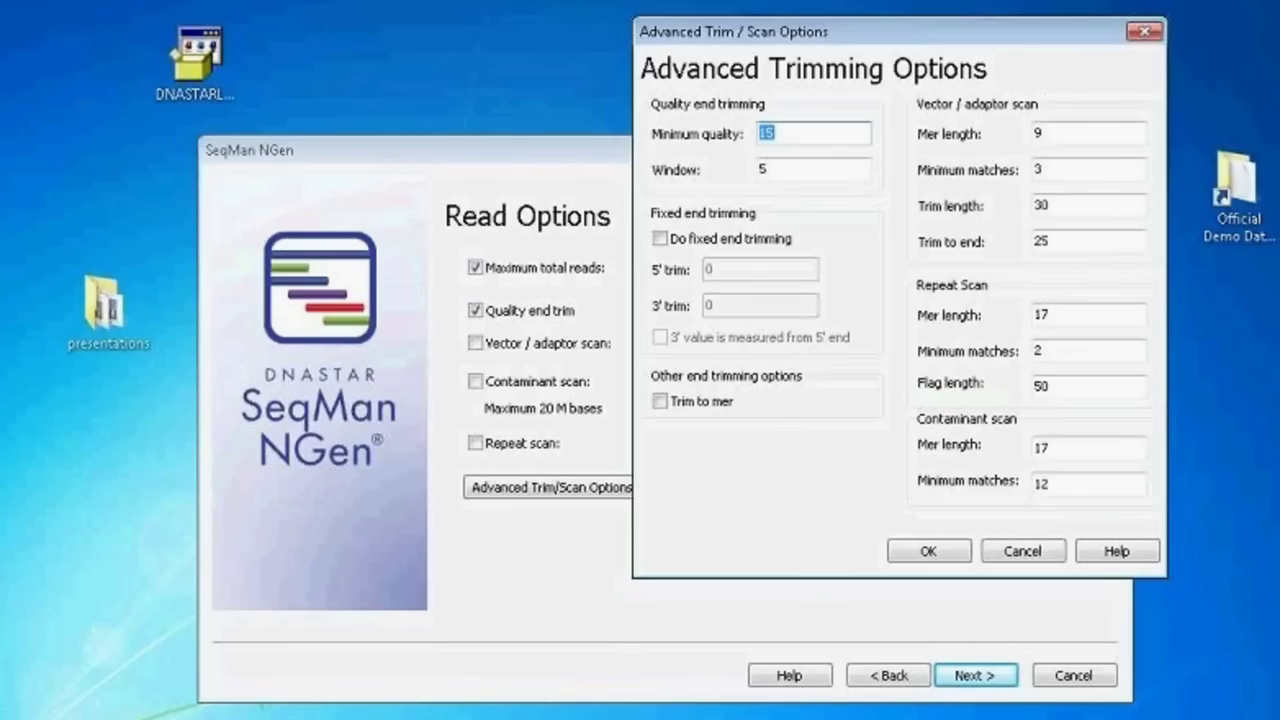
pyautogui.click(778, 169)
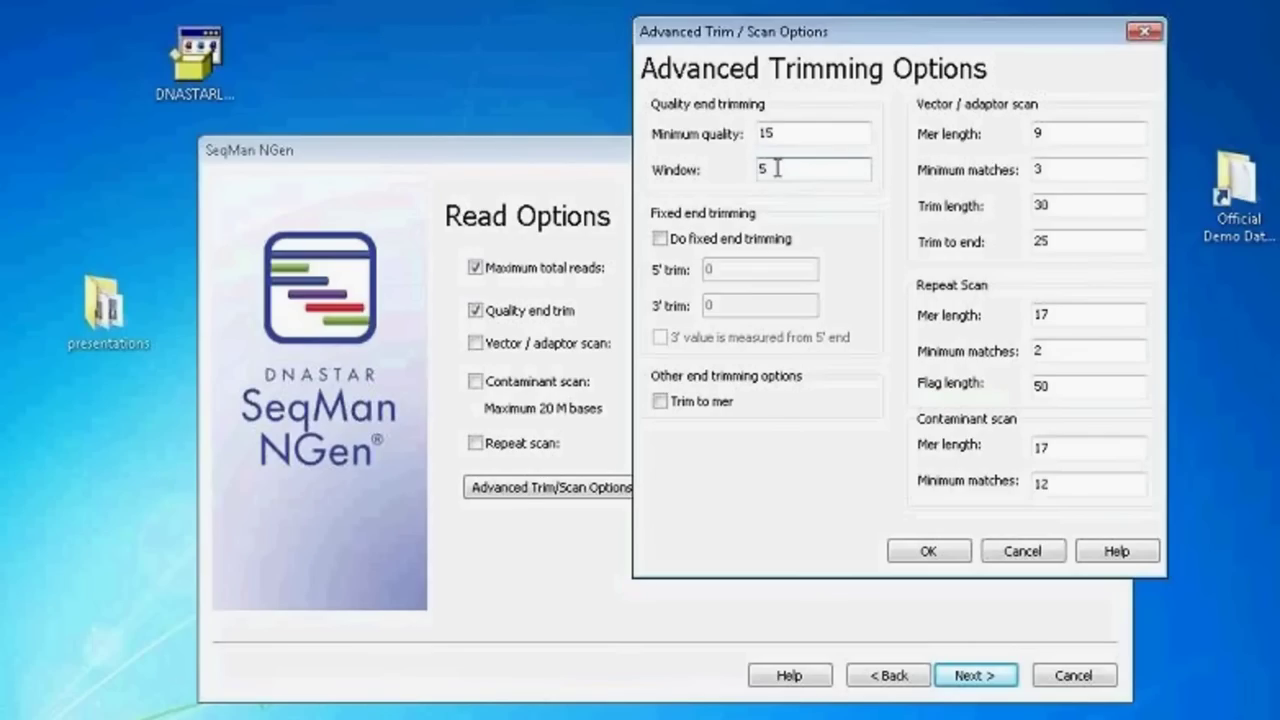
pyautogui.doubleClick(778, 169)
pyautogui.click(779, 133)
pyautogui.doubleClick(786, 133)
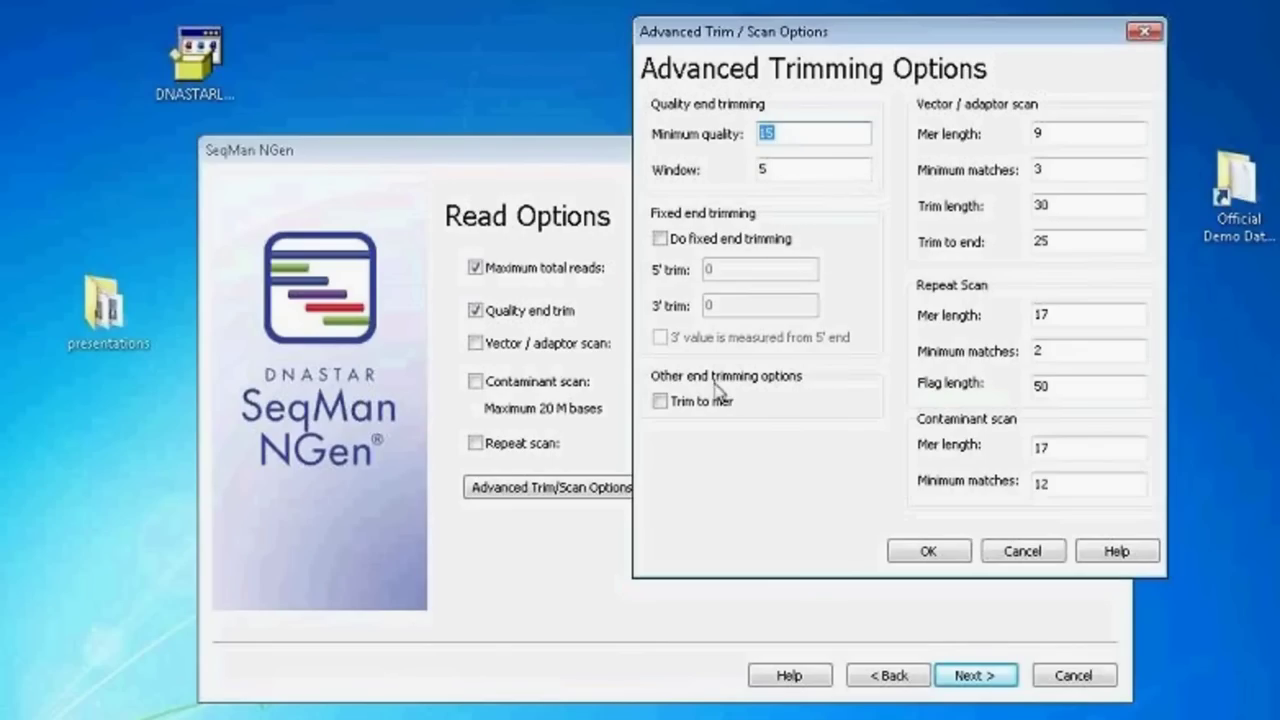
pyautogui.click(663, 404)
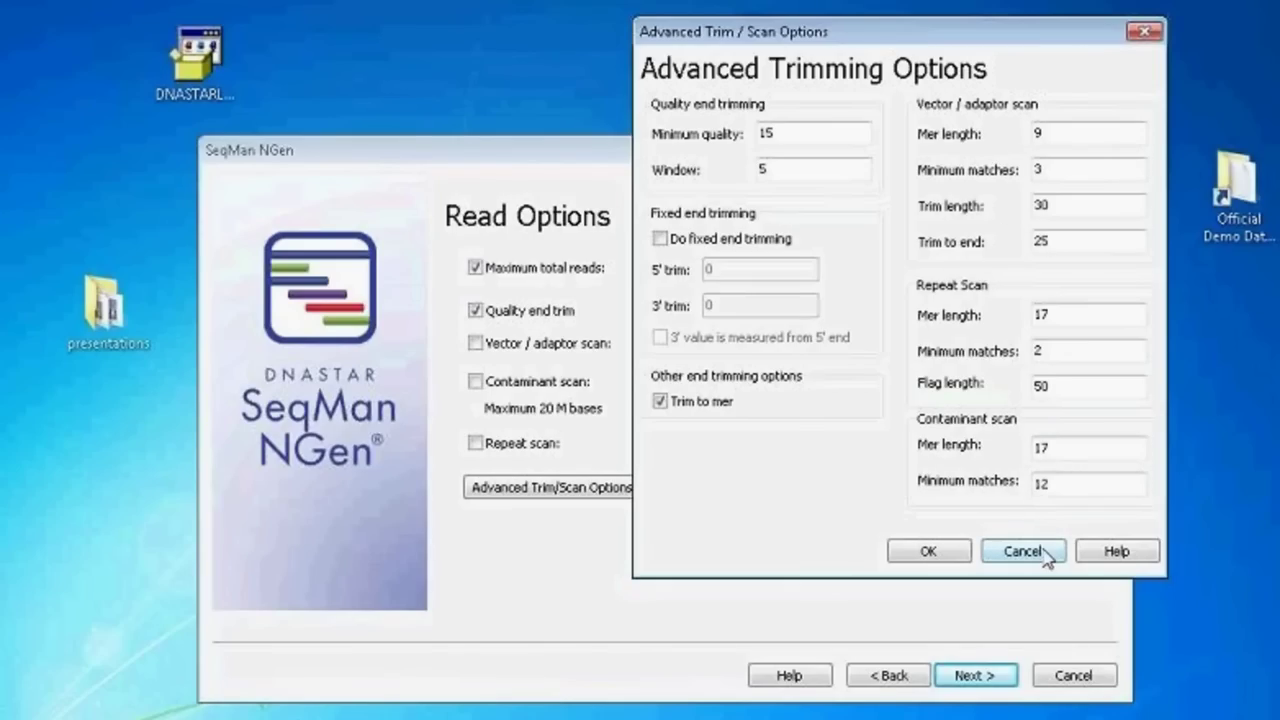
# Turn on fixed end trimming of 4 and 125, measuring the 3' position from the 5' end
pyautogui.moveTo(866, 31); pyautogui.dragTo(971, 63)
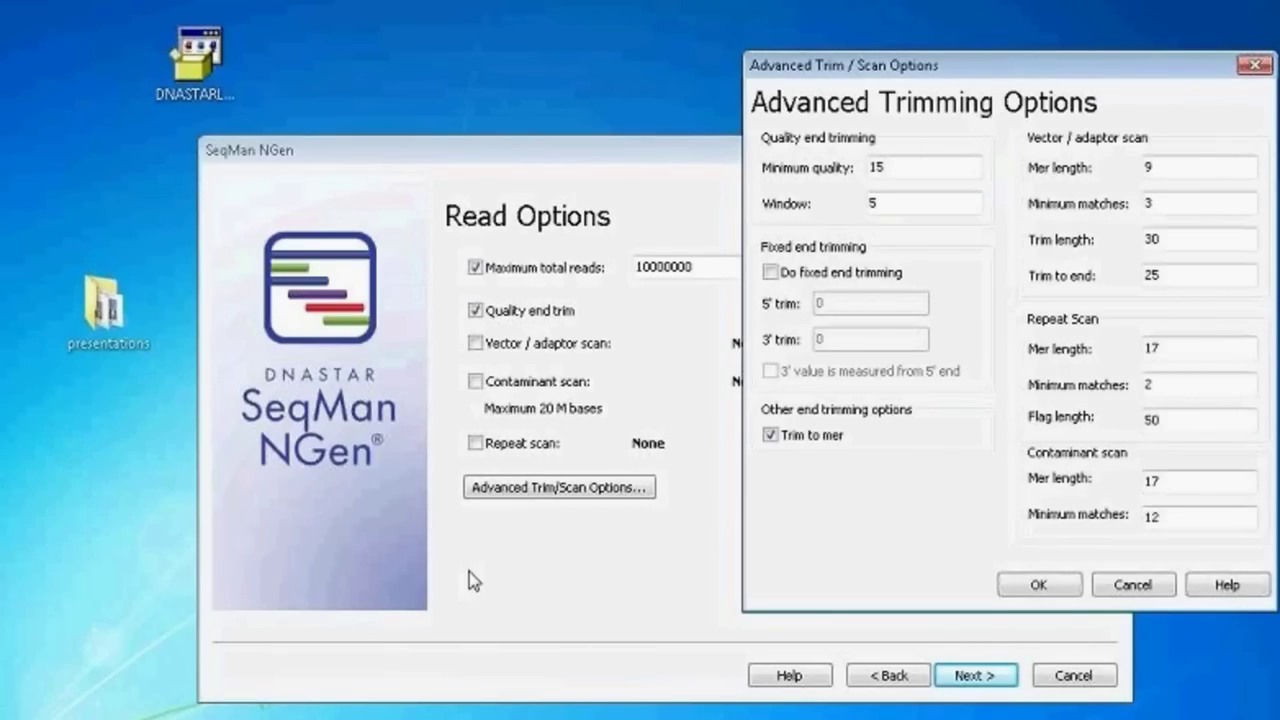
pyautogui.click(771, 274)
pyautogui.press('Tab')
pyautogui.write('4')
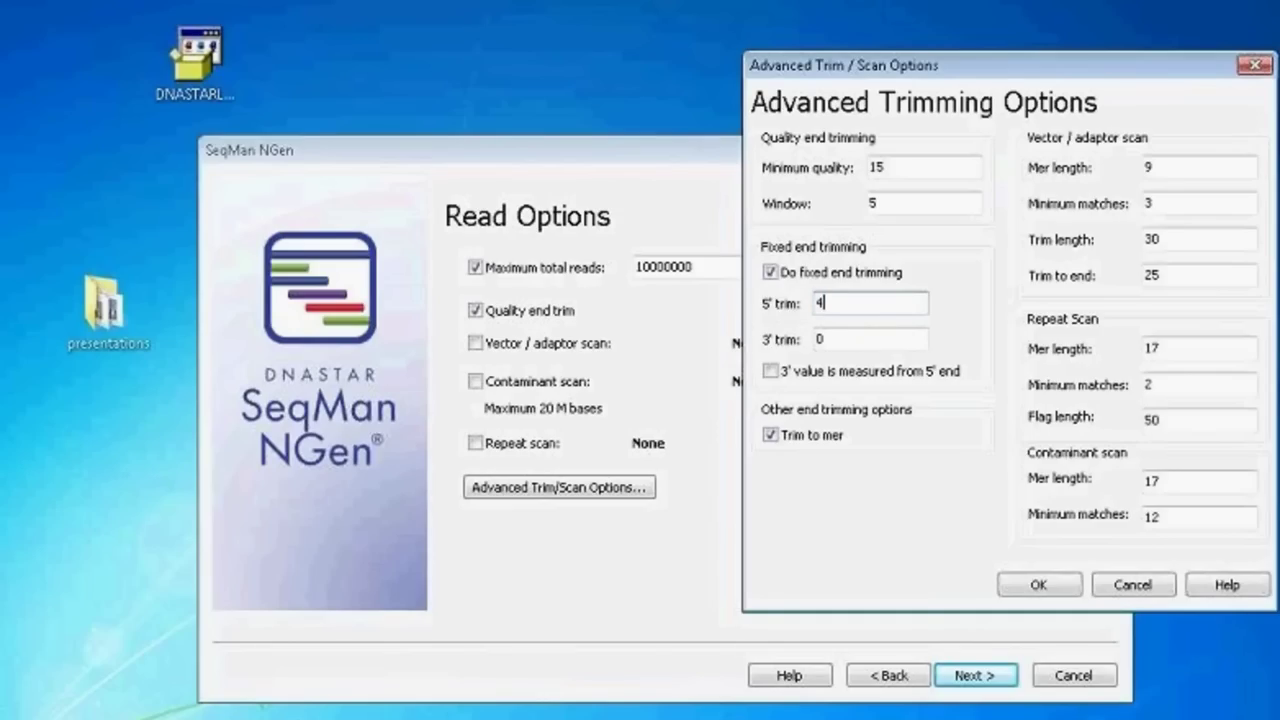
pyautogui.click(838, 339)
pyautogui.doubleClick(838, 339)
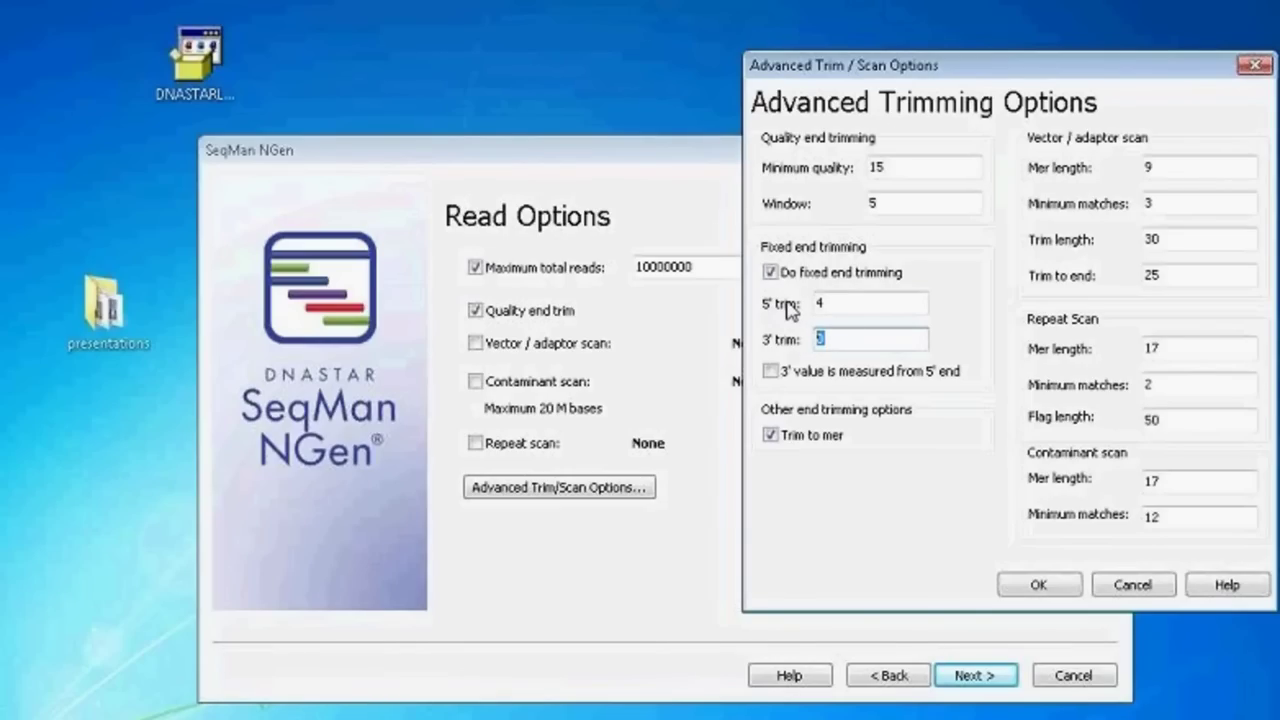
pyautogui.write('125')
pyautogui.click(771, 371)
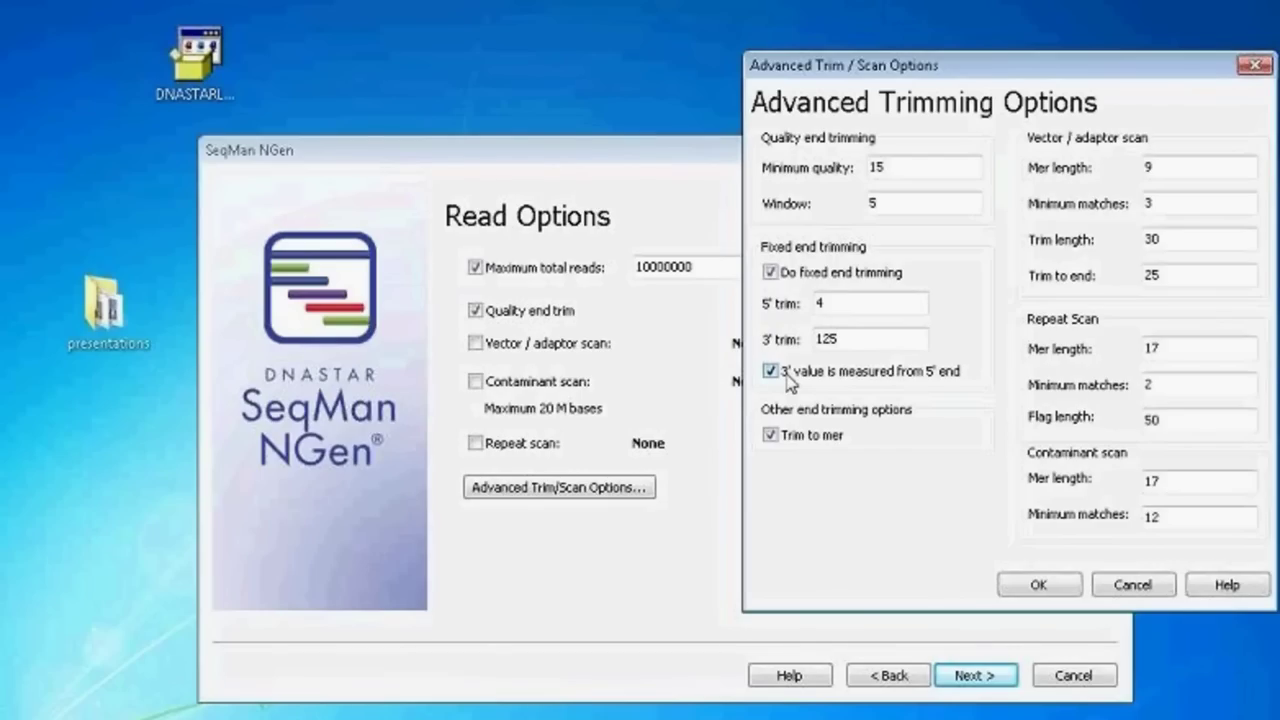
pyautogui.click(771, 435)
pyautogui.click(771, 435)
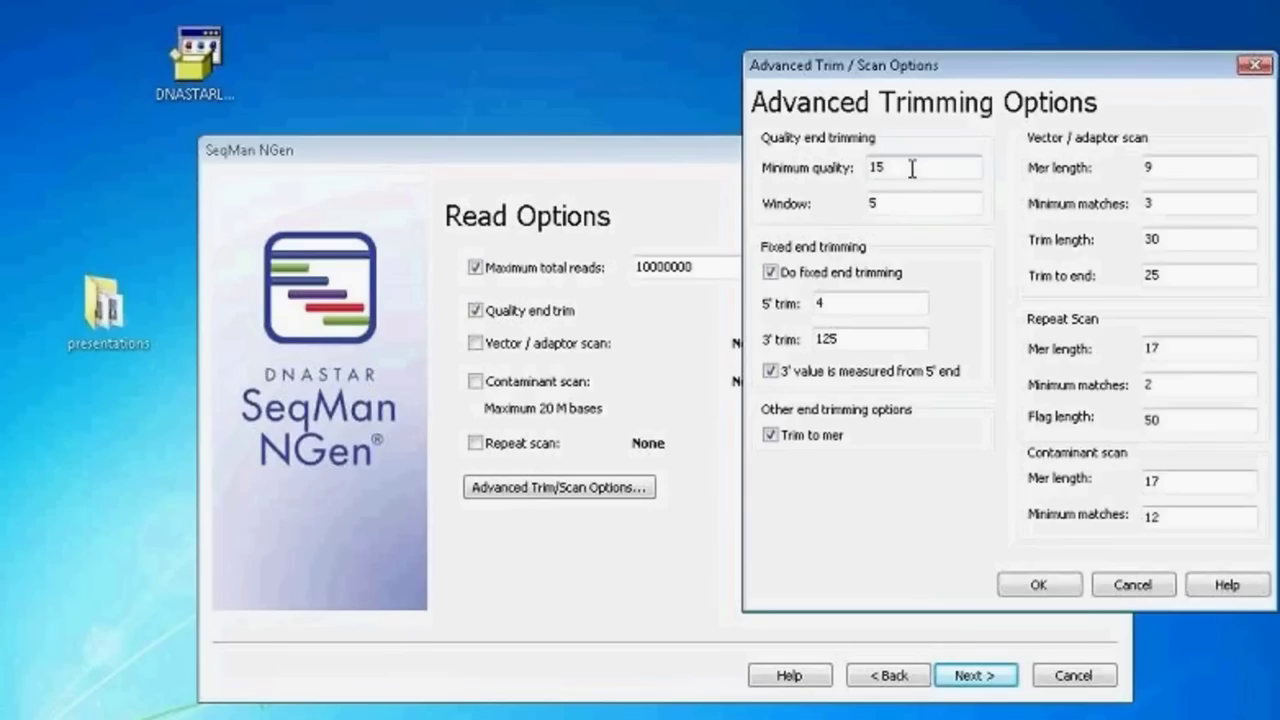
# Set minimum quality 20 over a window of 10, accept, and continue to Assembly Options
pyautogui.moveTo(908, 167); pyautogui.dragTo(866, 167)
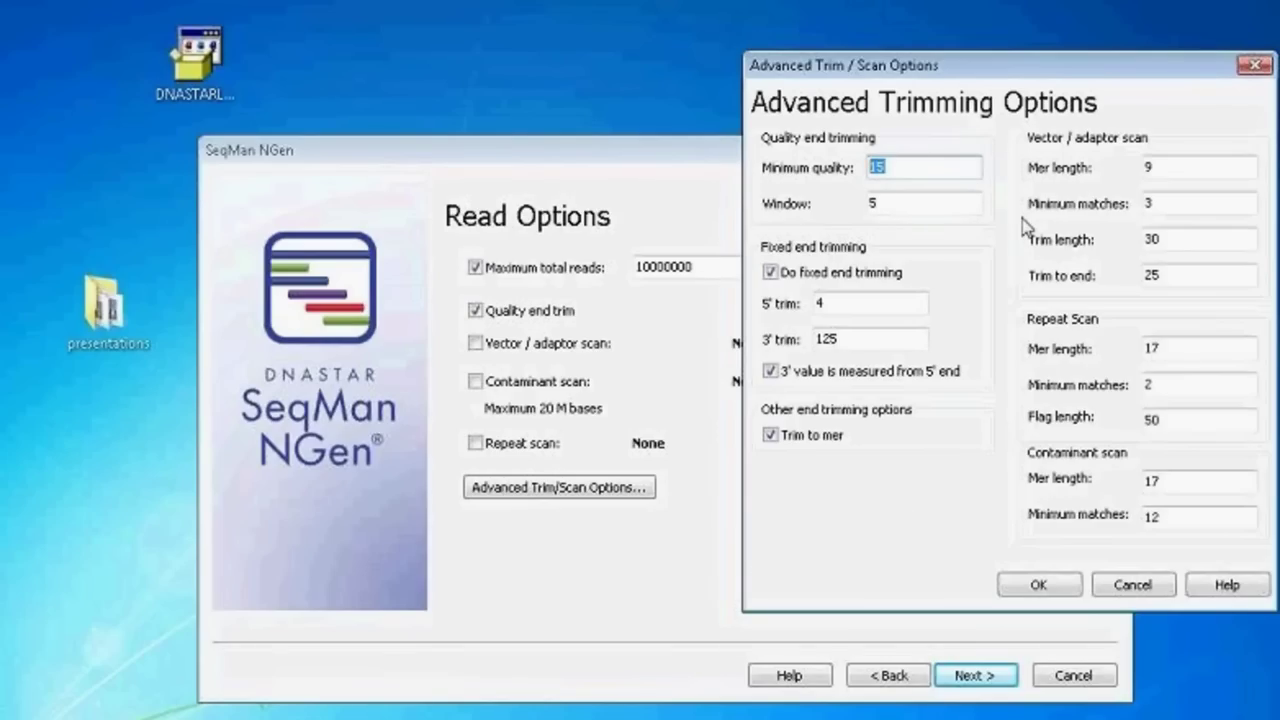
pyautogui.write('20')
pyautogui.moveTo(943, 203); pyautogui.dragTo(871, 203)
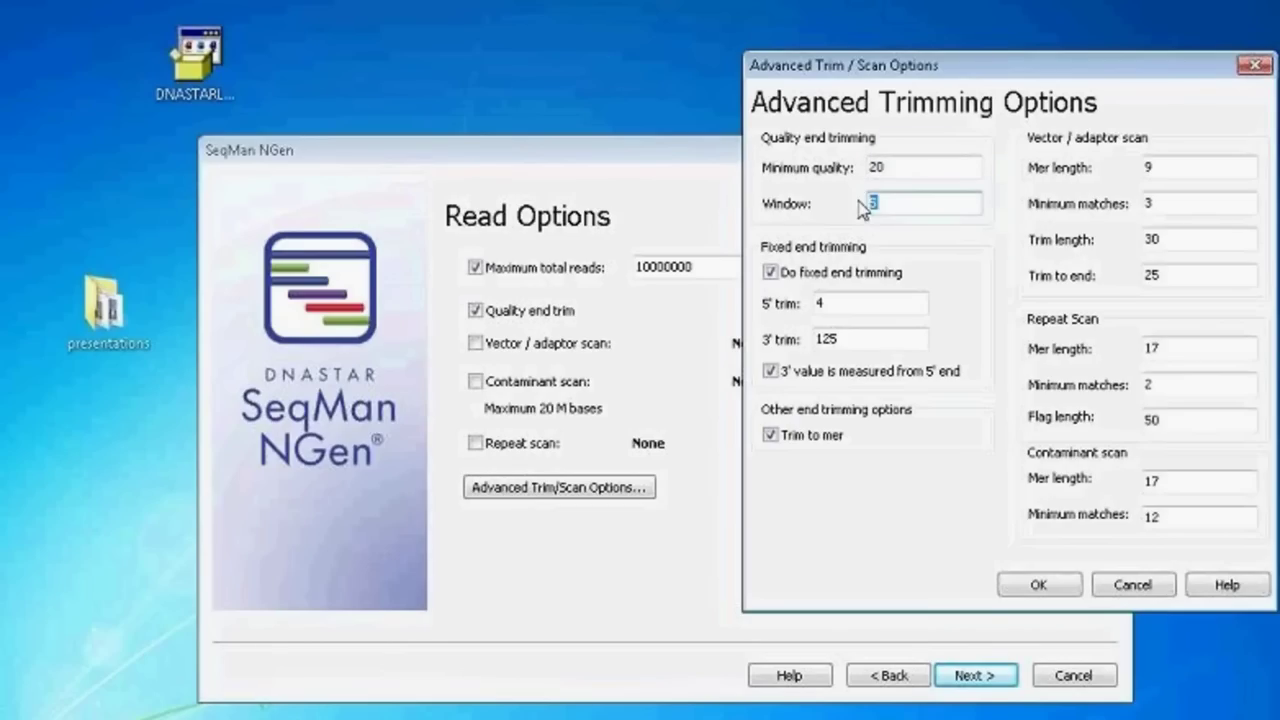
pyautogui.write('10')
pyautogui.click(1035, 588)
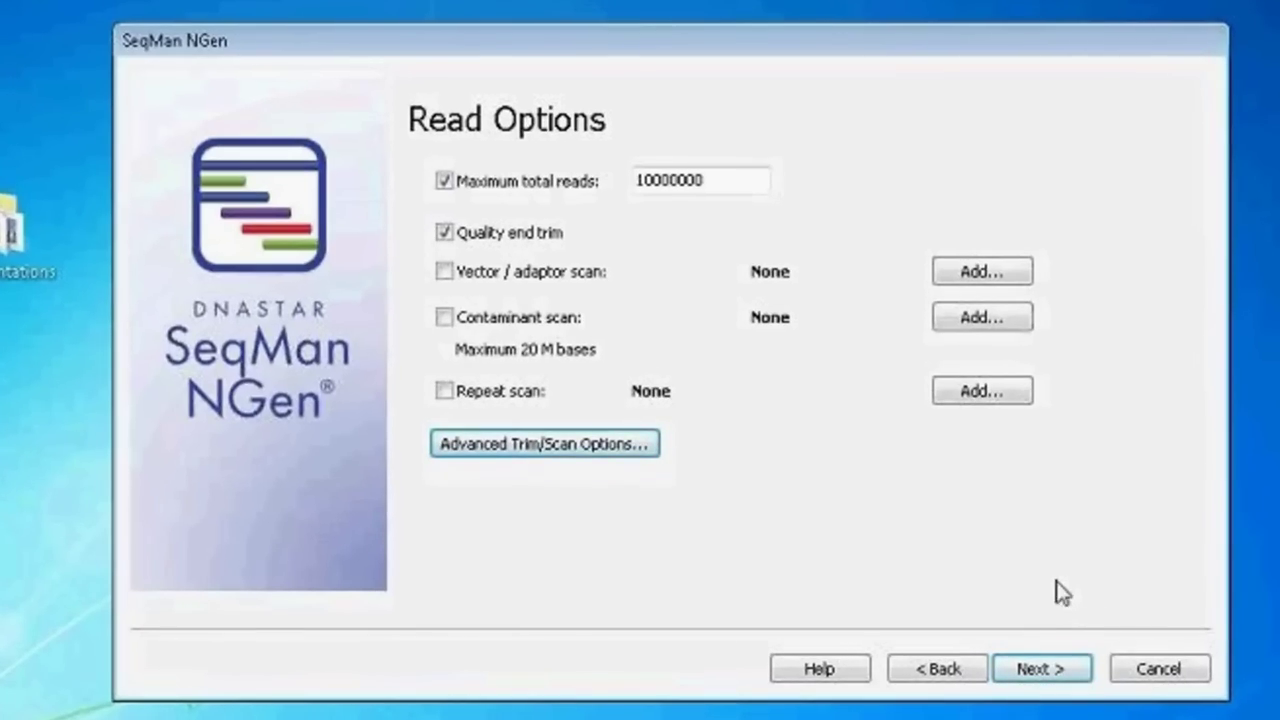
pyautogui.click(1044, 676)
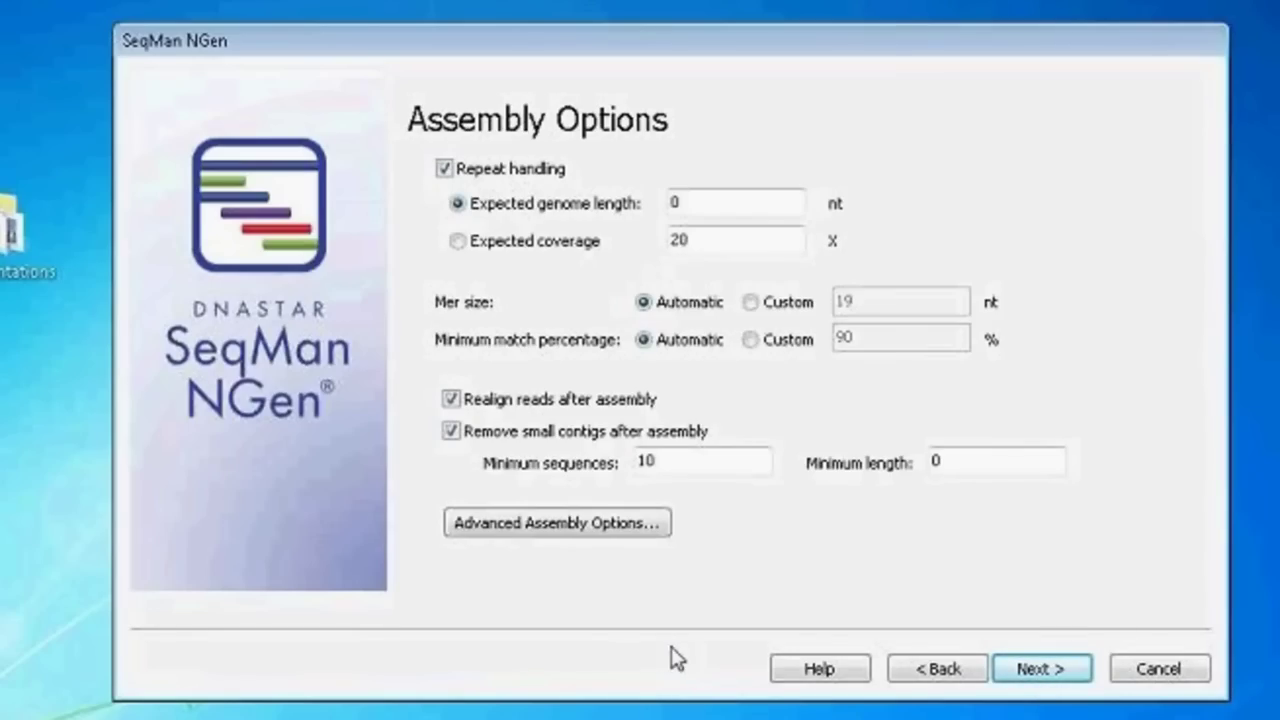
# Enter 4700000 nt as the expected genome length
pyautogui.moveTo(689, 205); pyautogui.dragTo(650, 201)
pyautogui.write('4700000')
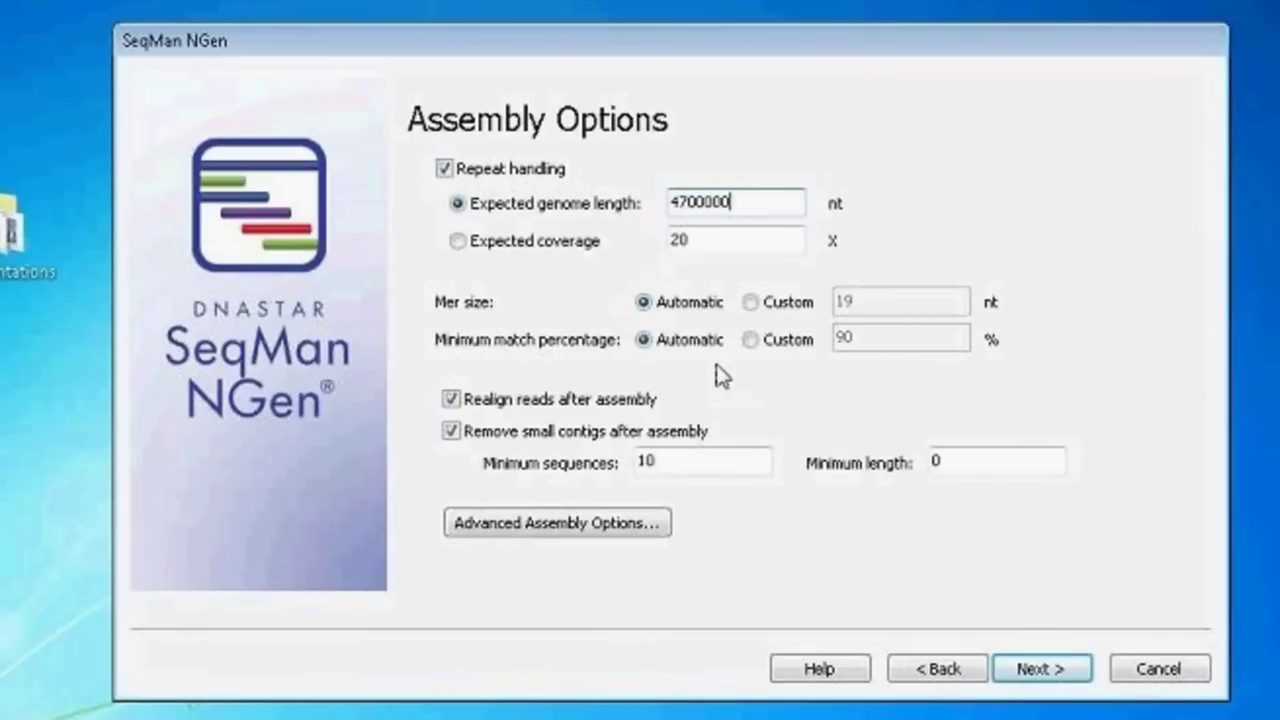
# Use a custom mer size of 19 and a custom minimum match percentage of 90
pyautogui.click(751, 303)
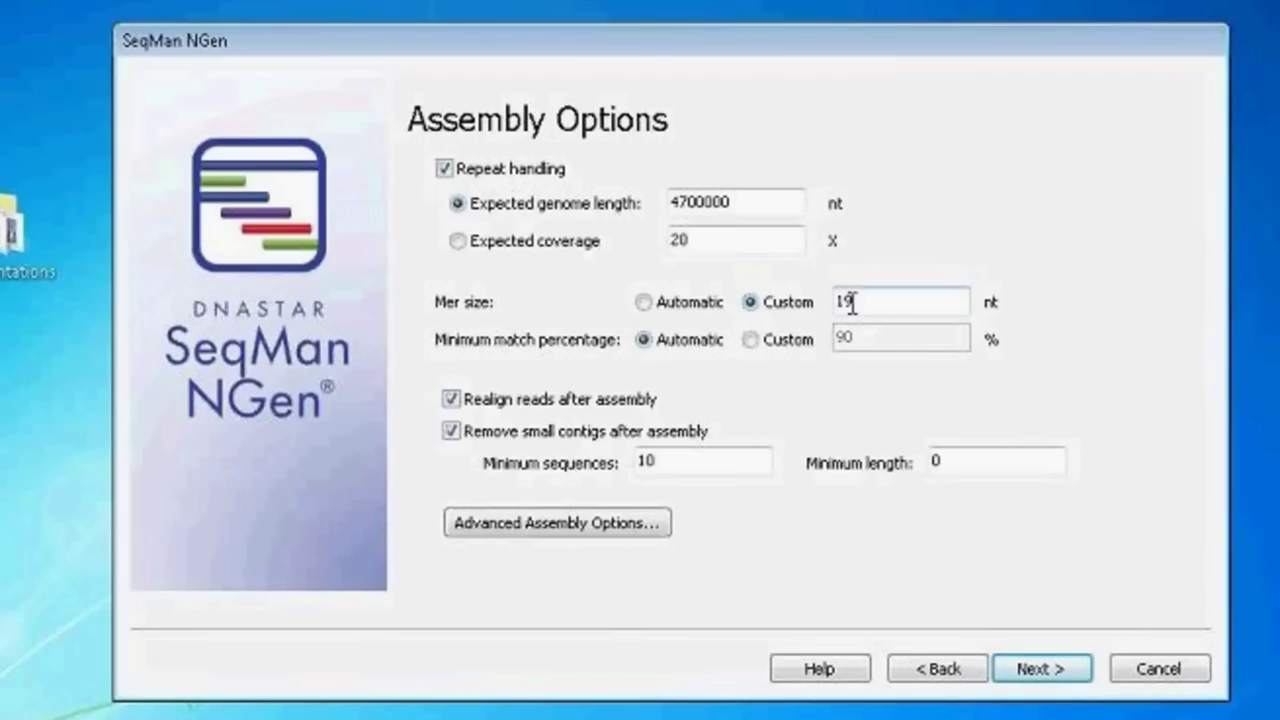
pyautogui.click(751, 341)
pyautogui.press('Tab')
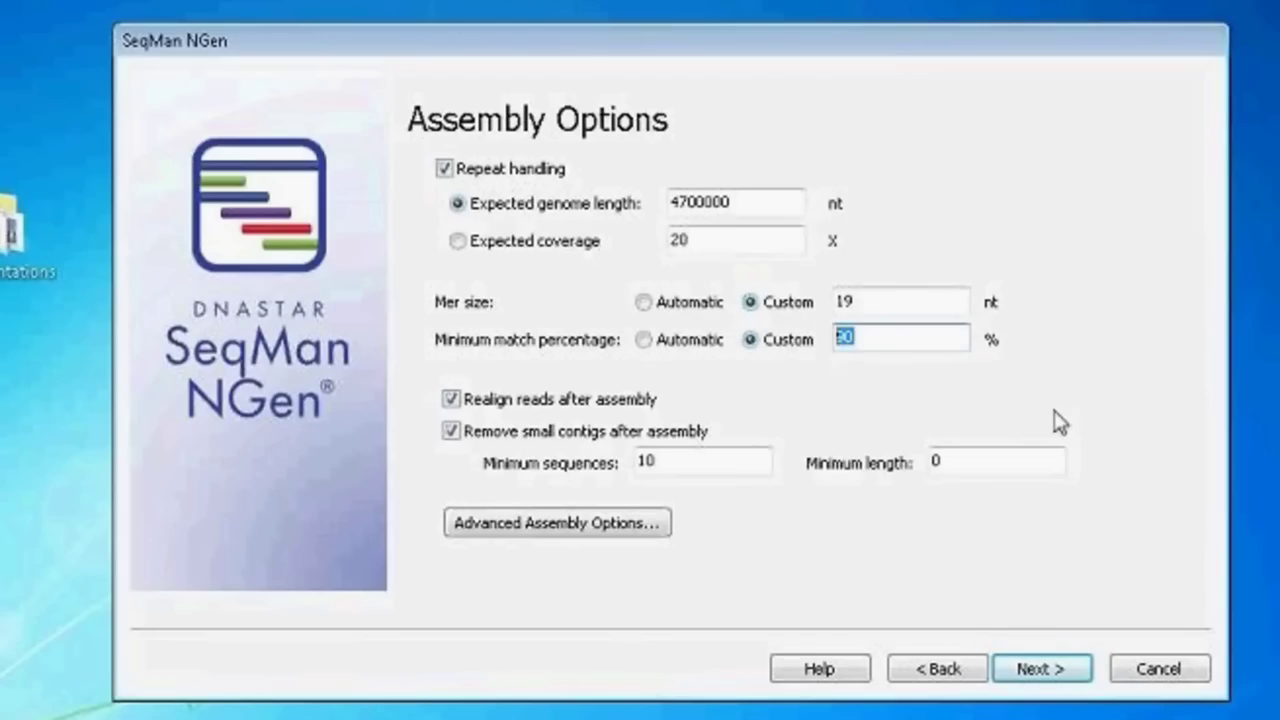
pyautogui.write('80')
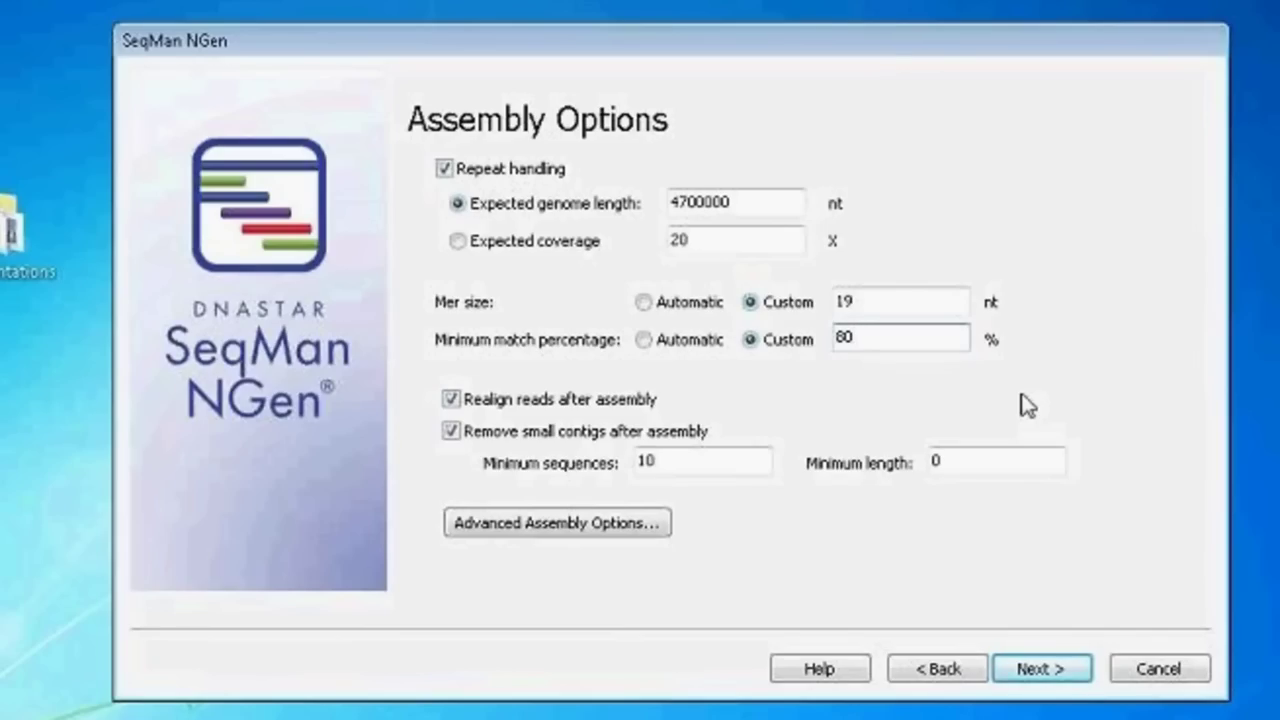
pyautogui.press('BackSpace')
pyautogui.press('BackSpace')
pyautogui.write('99')
pyautogui.press('BackSpace')
pyautogui.press('BackSpace')
pyautogui.write('90')
# Step back through the wizard to project files setup, then forward through Read and Assembly Options to the summary
pyautogui.click(1032, 668)
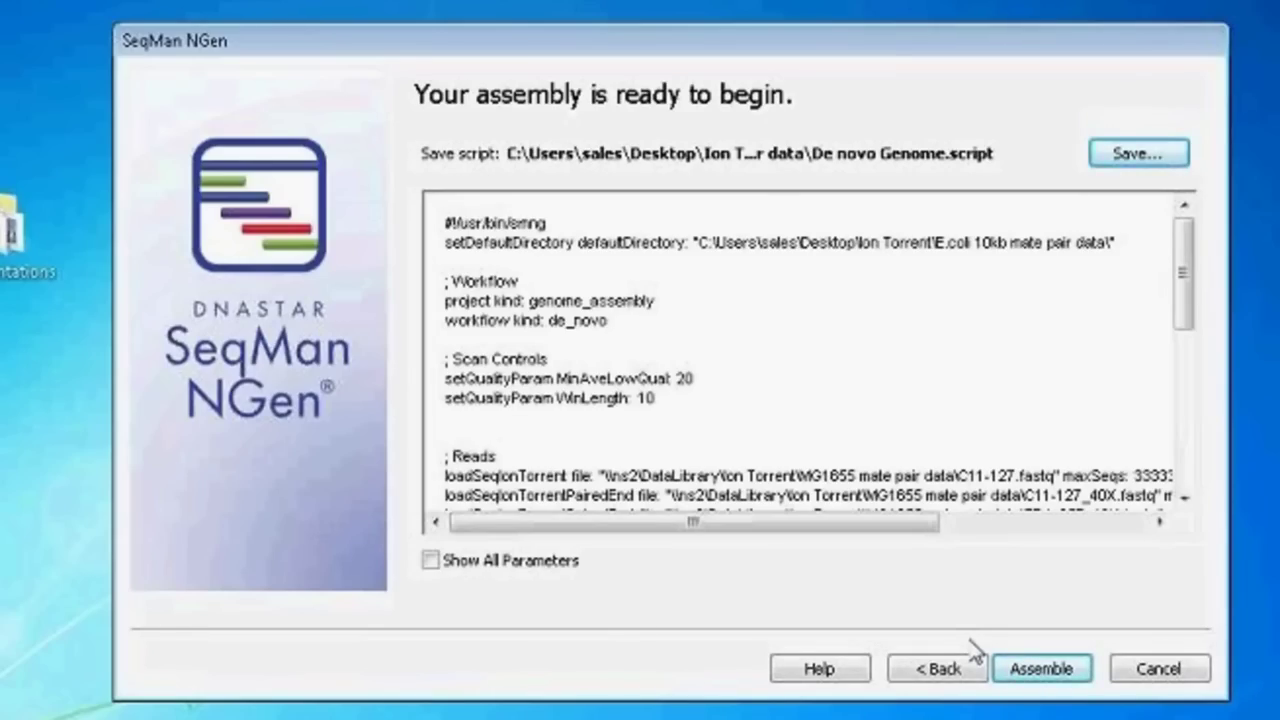
pyautogui.click(930, 670)
pyautogui.click(930, 670)
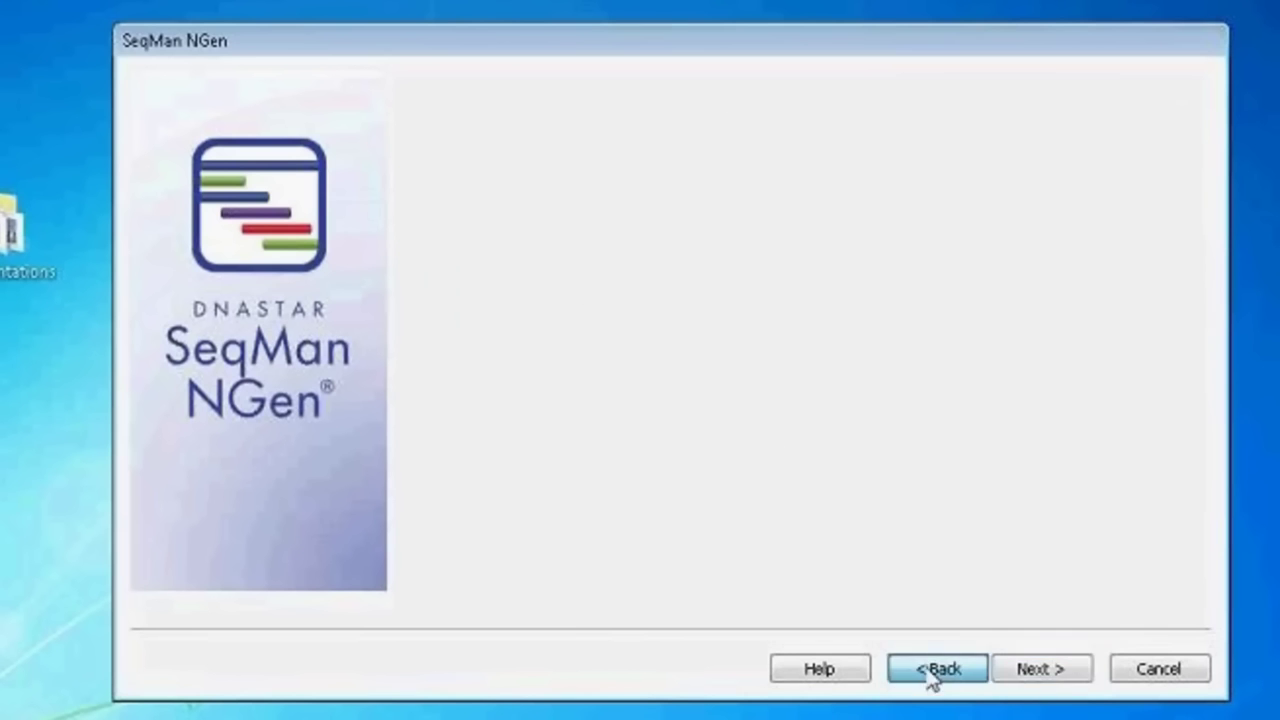
pyautogui.click(930, 670)
pyautogui.click(1045, 672)
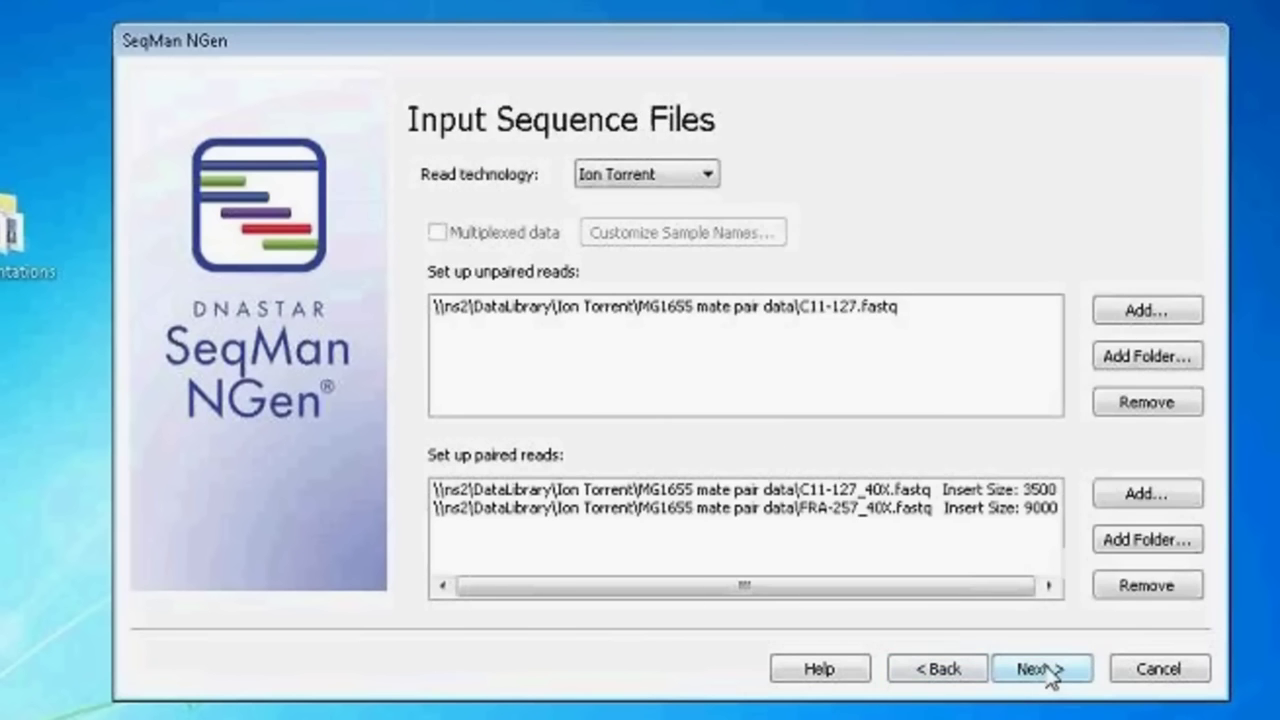
pyautogui.click(1048, 675)
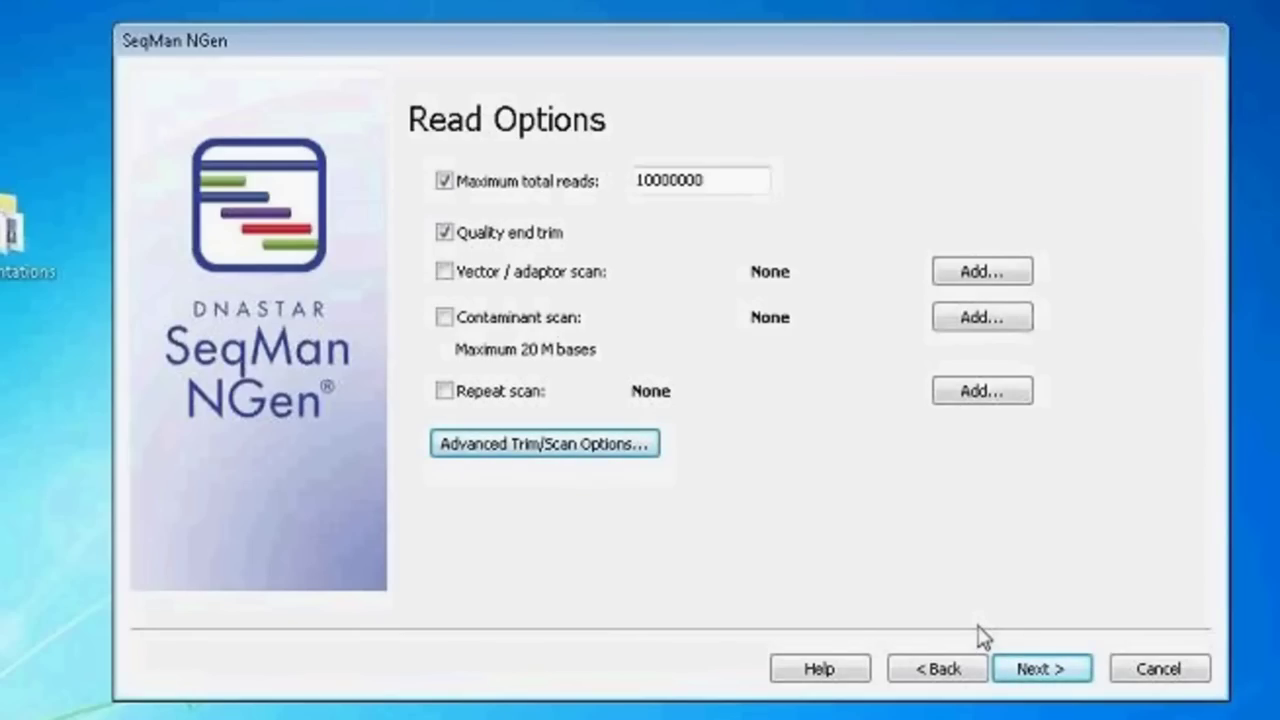
pyautogui.click(1037, 672)
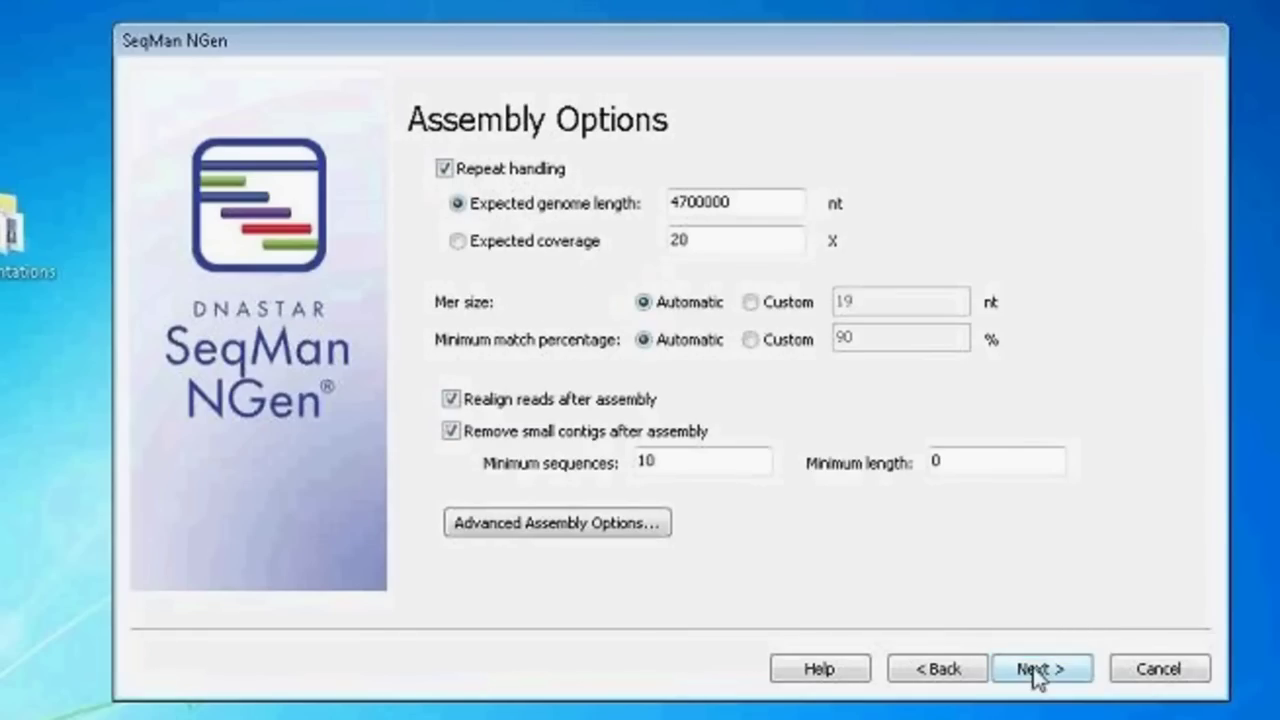
pyautogui.click(1040, 672)
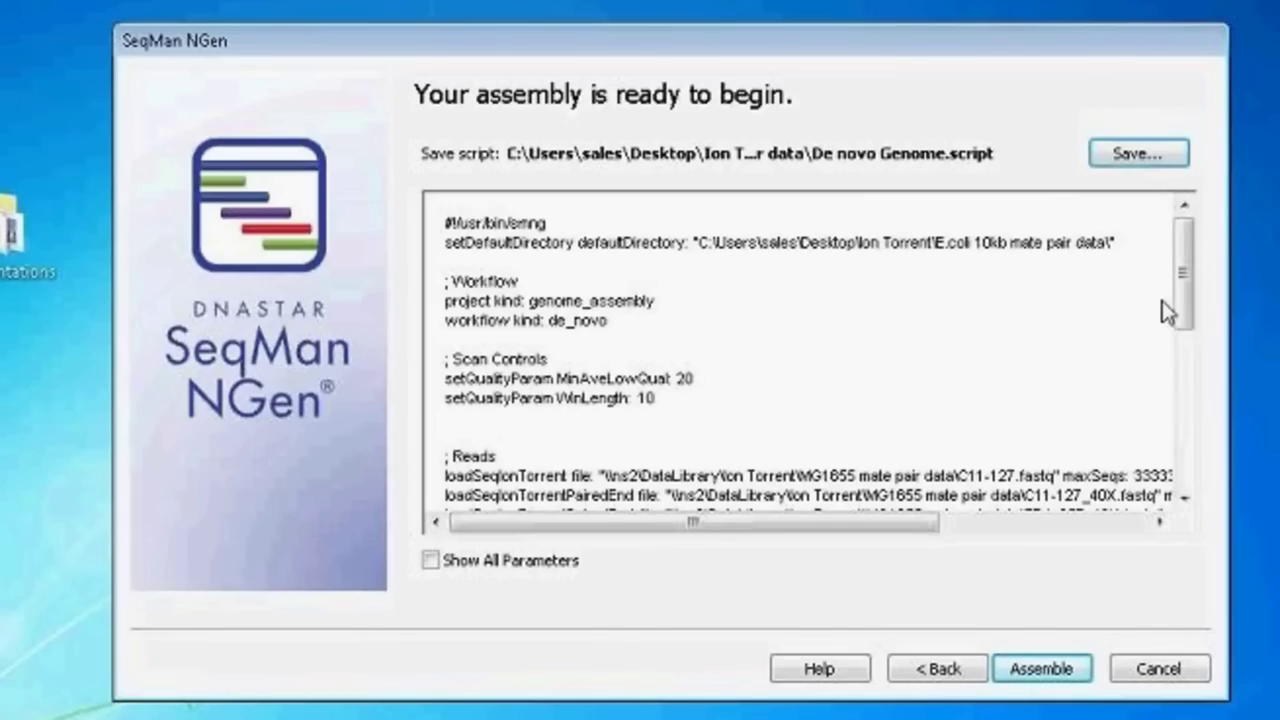
# Highlight the de_novo workflow kind and the quality trimming parameters in the assembly script
pyautogui.moveTo(1187, 295)
pyautogui.mouseDown()
pyautogui.moveTo(1186, 458)
pyautogui.moveTo(1187, 281)
pyautogui.mouseUp()
pyautogui.moveTo(541, 320); pyautogui.dragTo(608, 320)
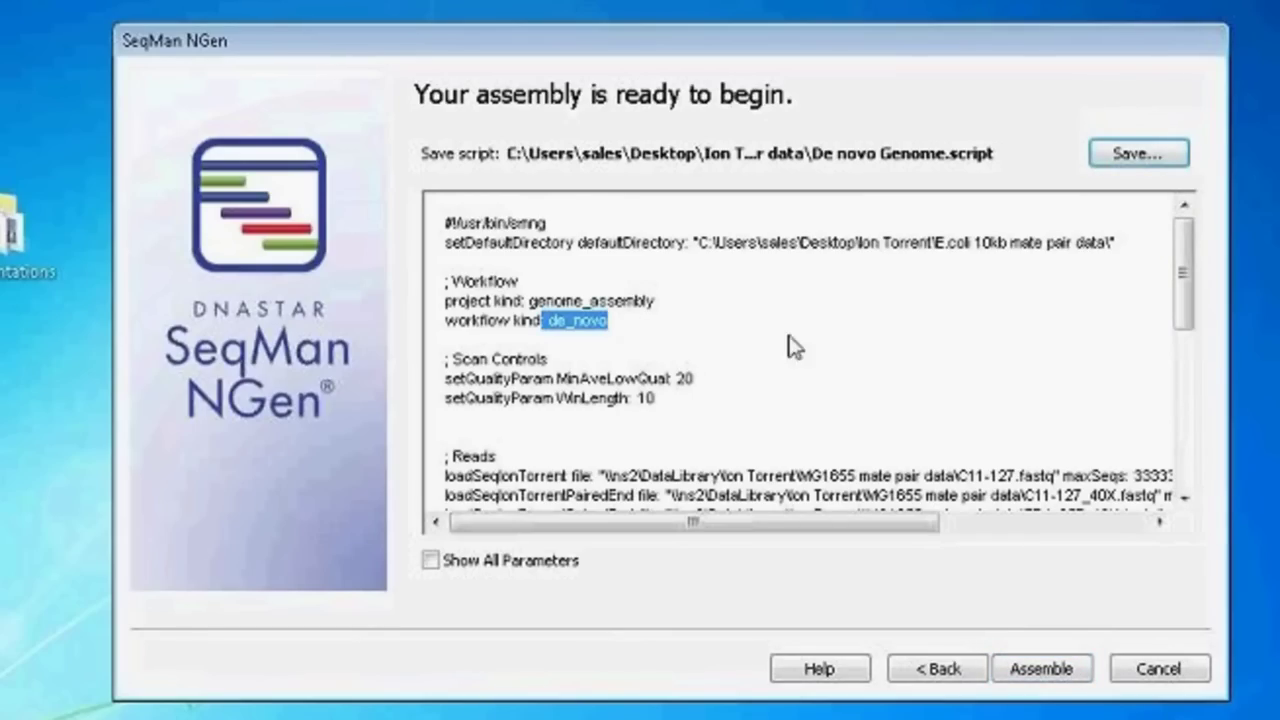
pyautogui.moveTo(590, 378); pyautogui.dragTo(695, 405)
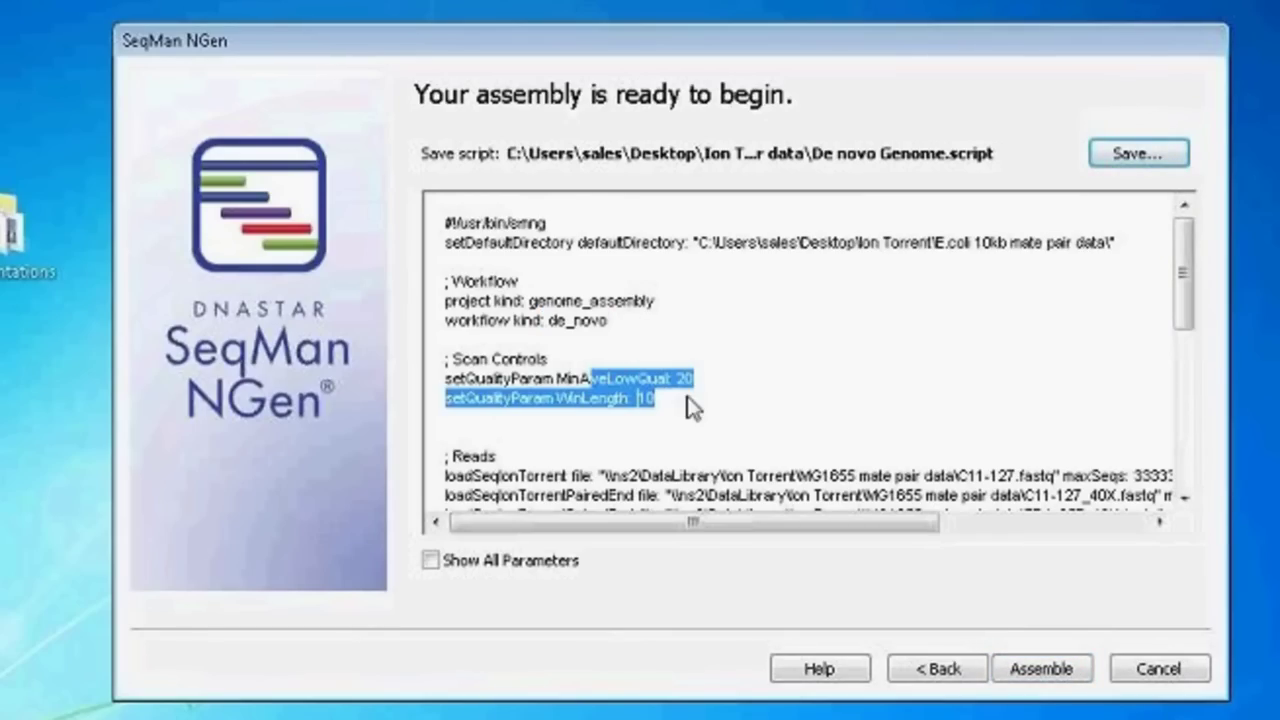
pyautogui.moveTo(1183, 319); pyautogui.dragTo(1177, 474)
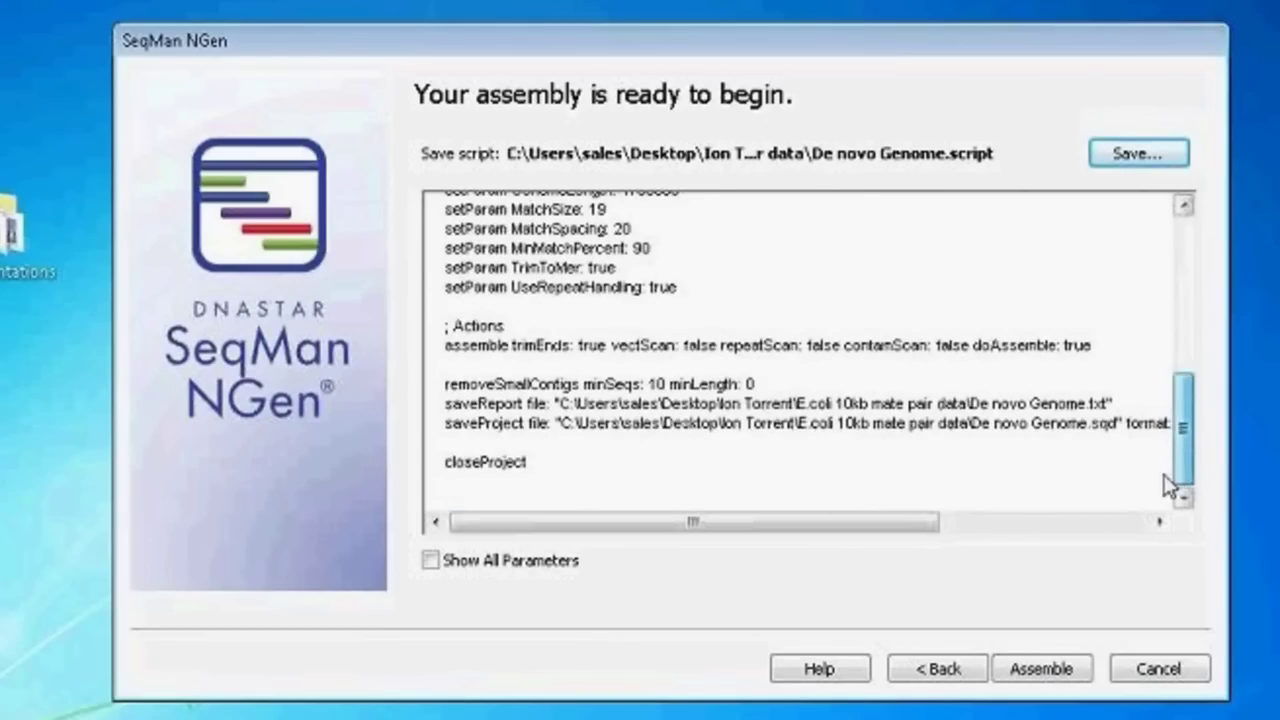
# Show all parameters in the script, review them, and start the assembly
pyautogui.click(430, 561)
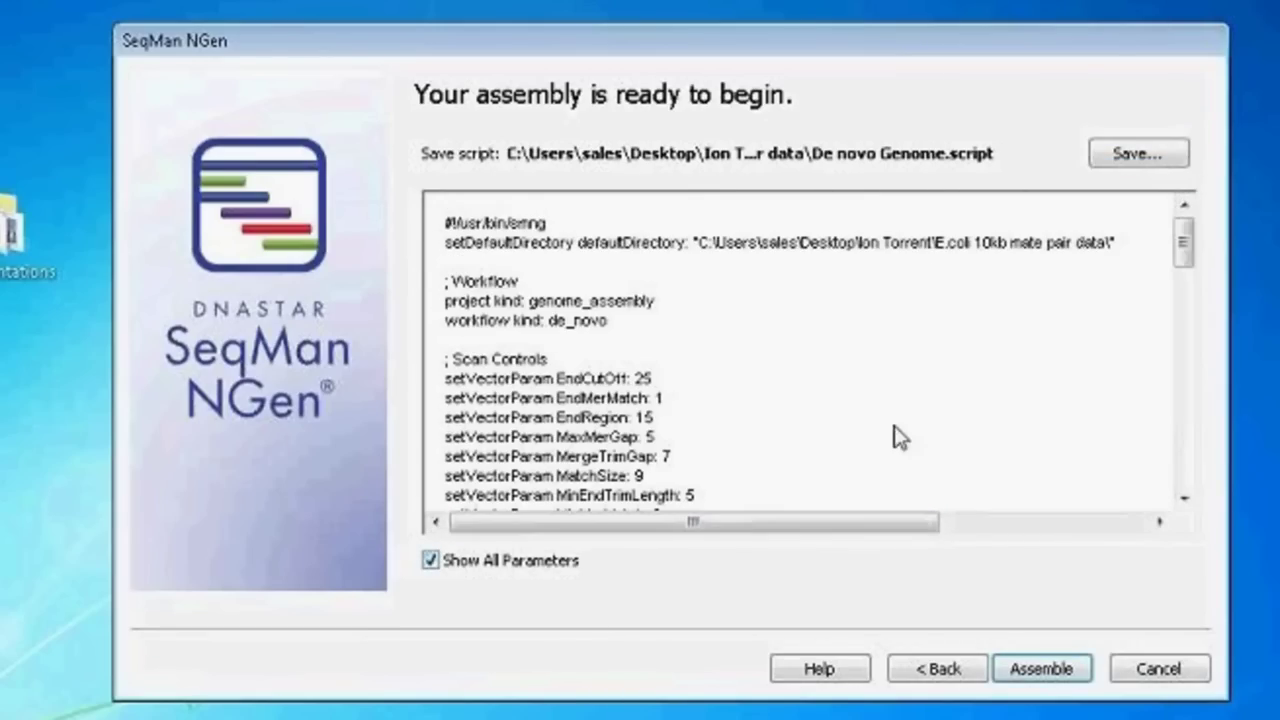
pyautogui.moveTo(1189, 250); pyautogui.dragTo(1185, 316)
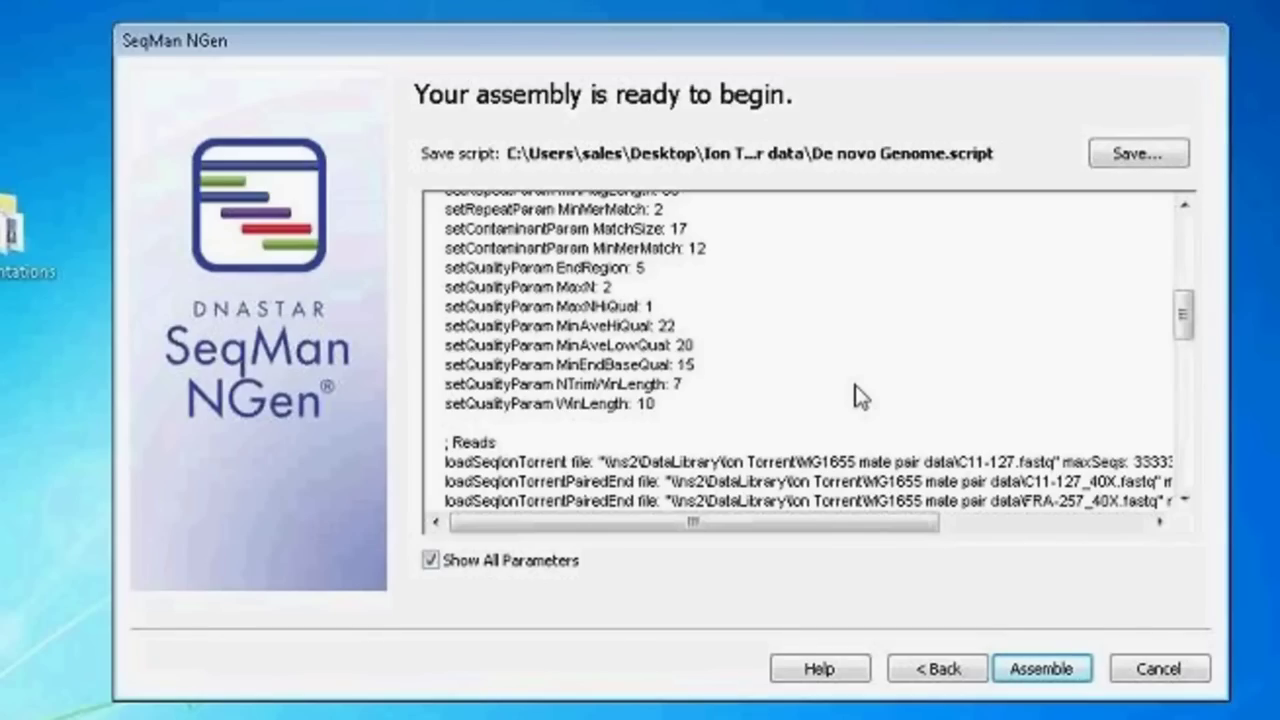
pyautogui.moveTo(1183, 315); pyautogui.dragTo(1185, 253)
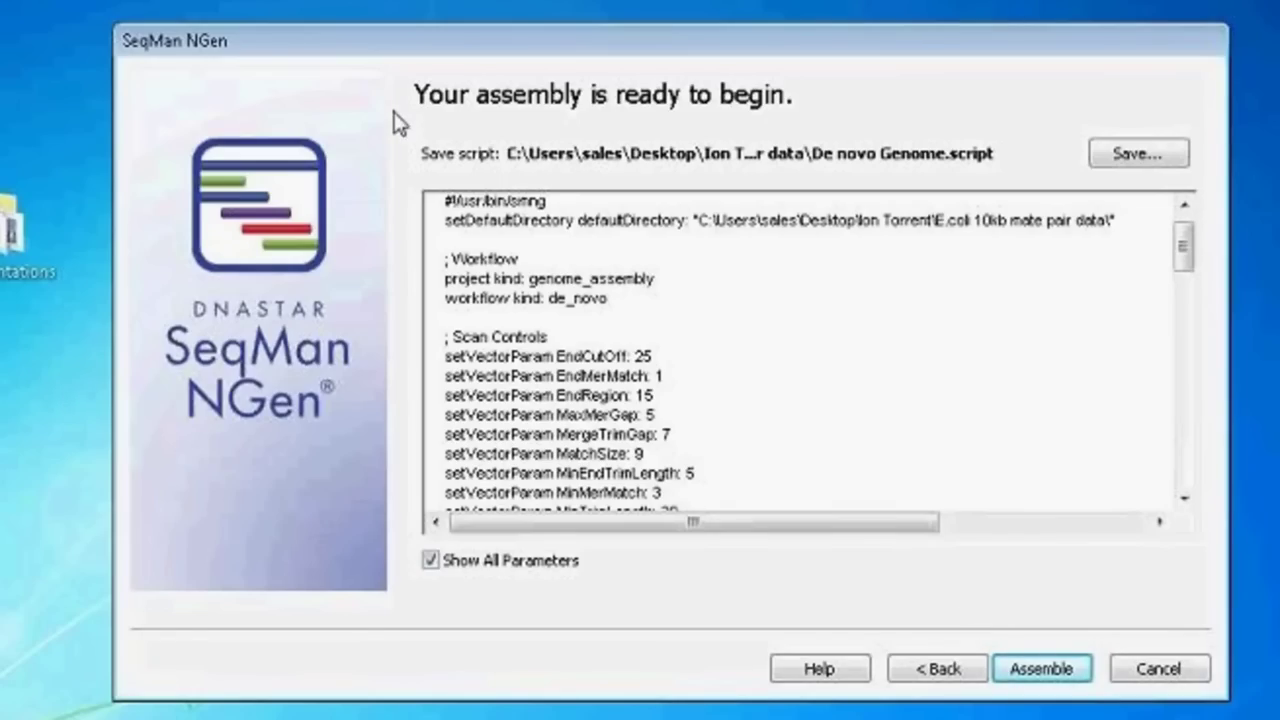
pyautogui.click(1035, 670)
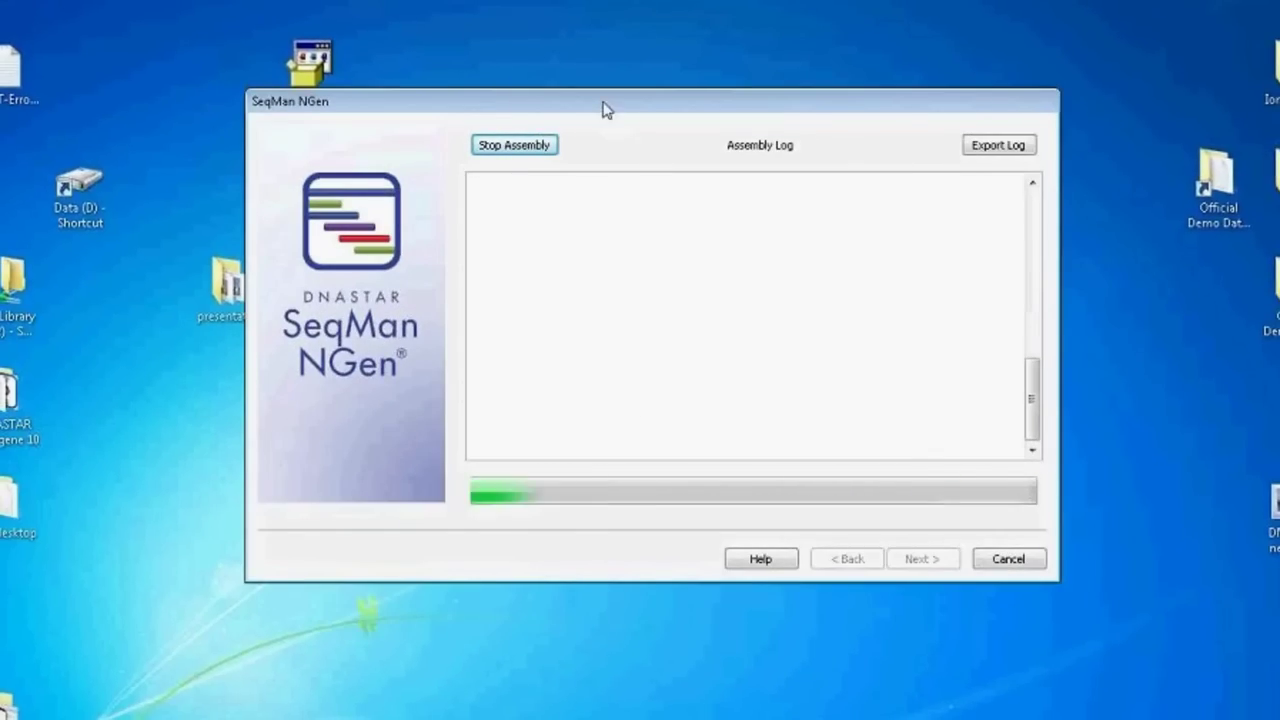
# Open Task Manager beside the assembly progress window to monitor memory use
pyautogui.moveTo(606, 111); pyautogui.dragTo(450, 171)
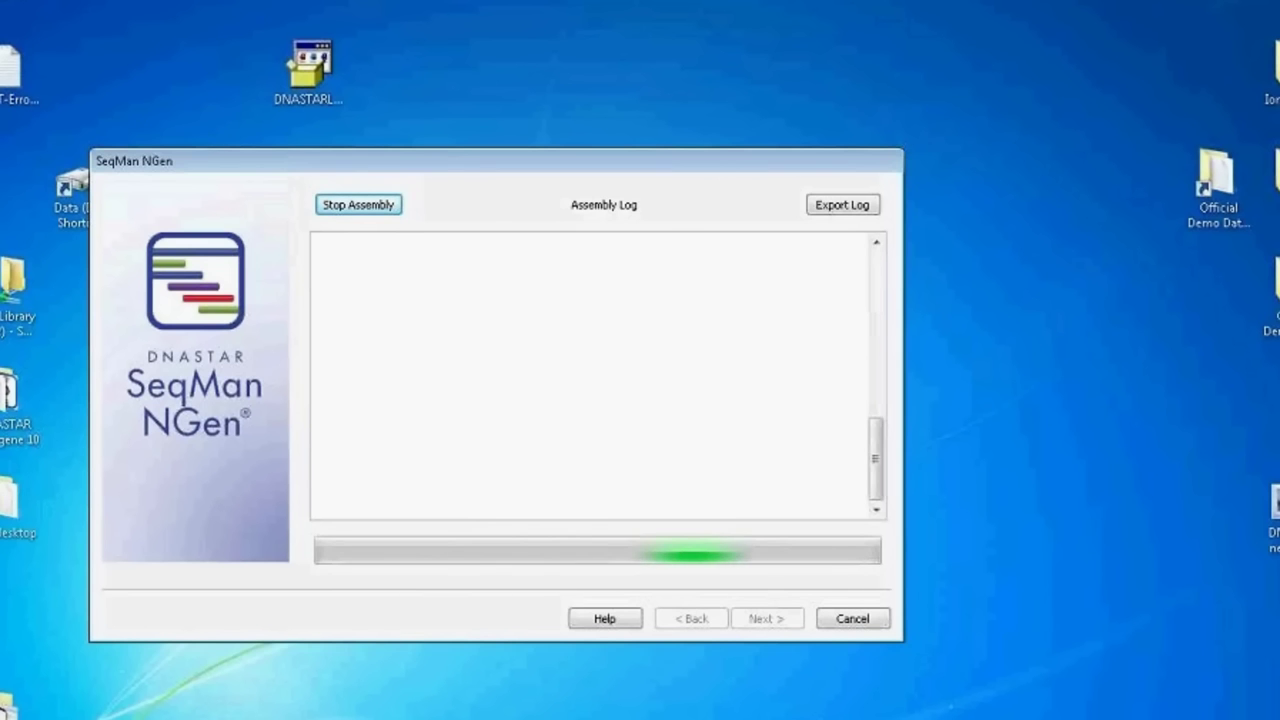
pyautogui.rightClick(570, 719)
pyautogui.click(650, 719)
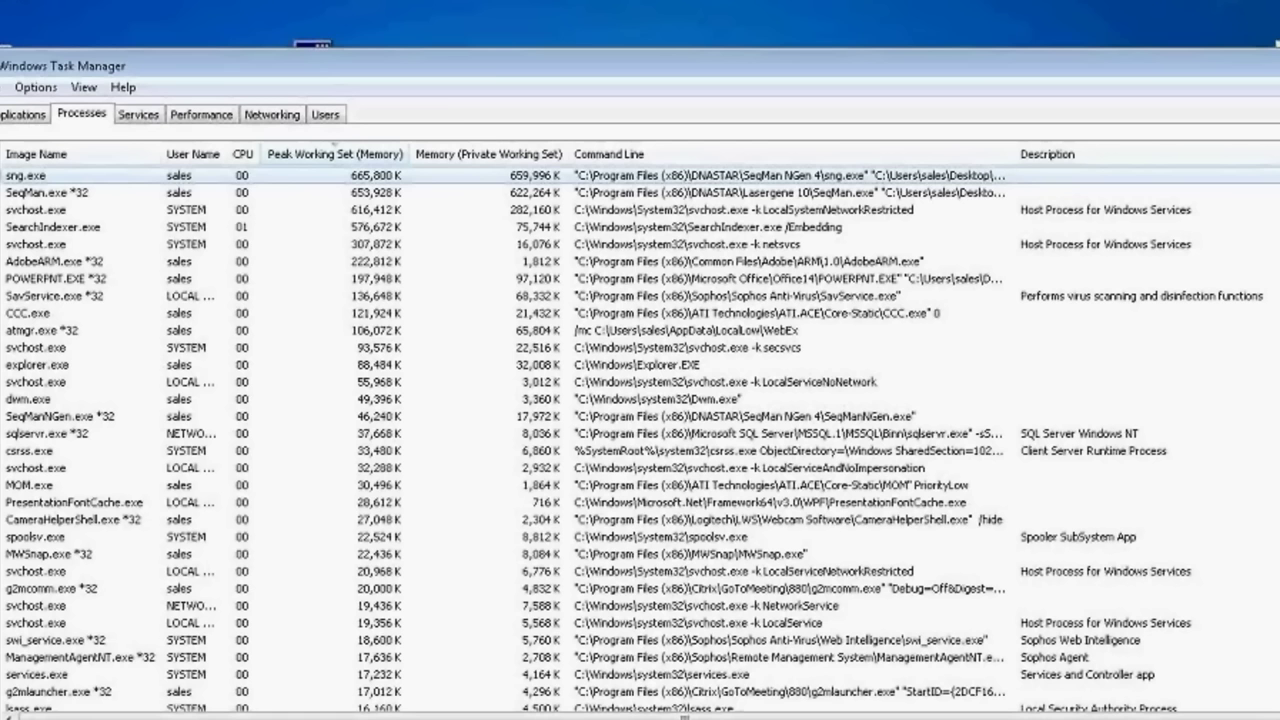
pyautogui.moveTo(560, 60); pyautogui.dragTo(1101, 25)
pyautogui.moveTo(465, 163); pyautogui.dragTo(417, 153)
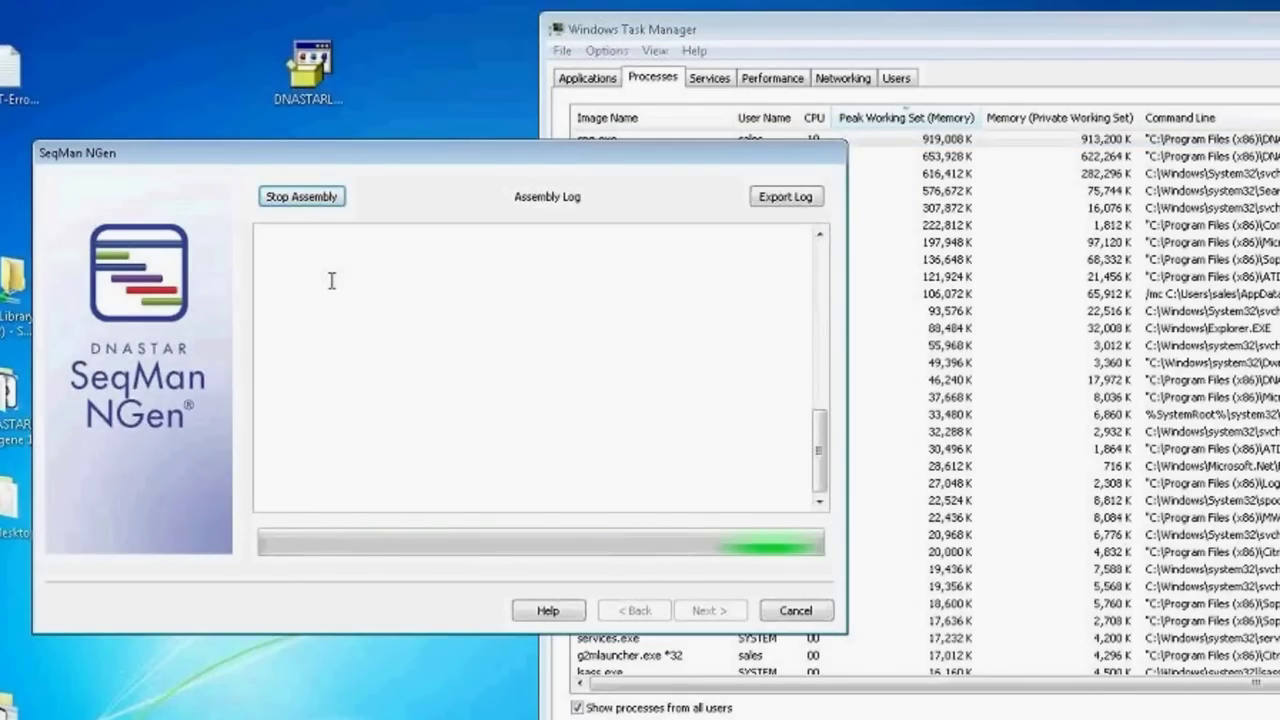
pyautogui.click(975, 62)
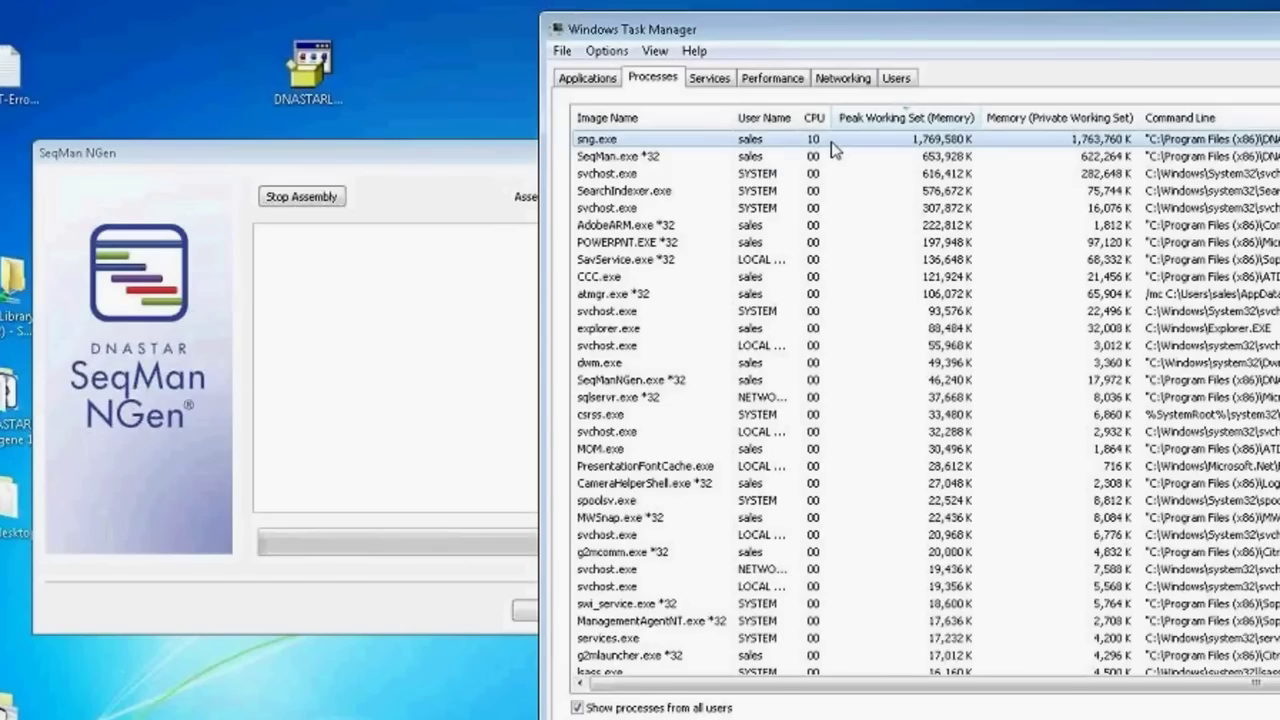
# Cancel the running assembly and quit SeqMan NGen, then move Task Manager to the left
pyautogui.click(482, 155)
pyautogui.moveTo(472, 155); pyautogui.dragTo(442, 154)
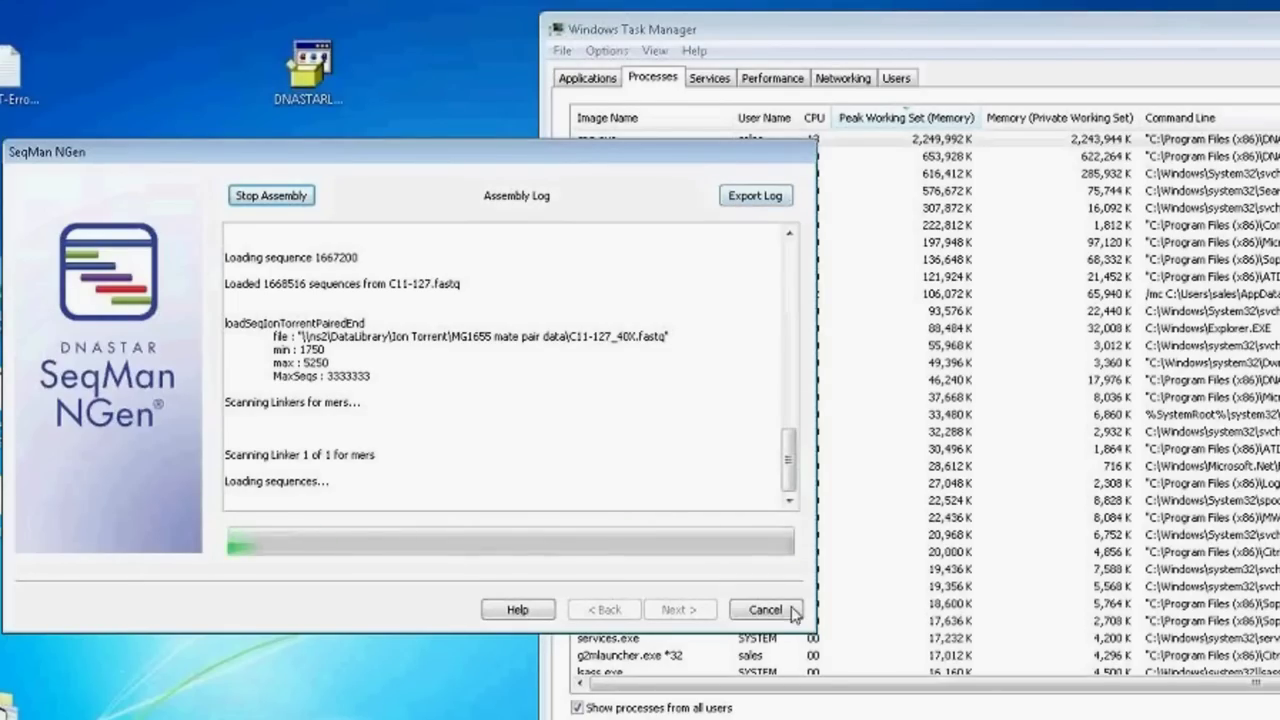
pyautogui.click(739, 612)
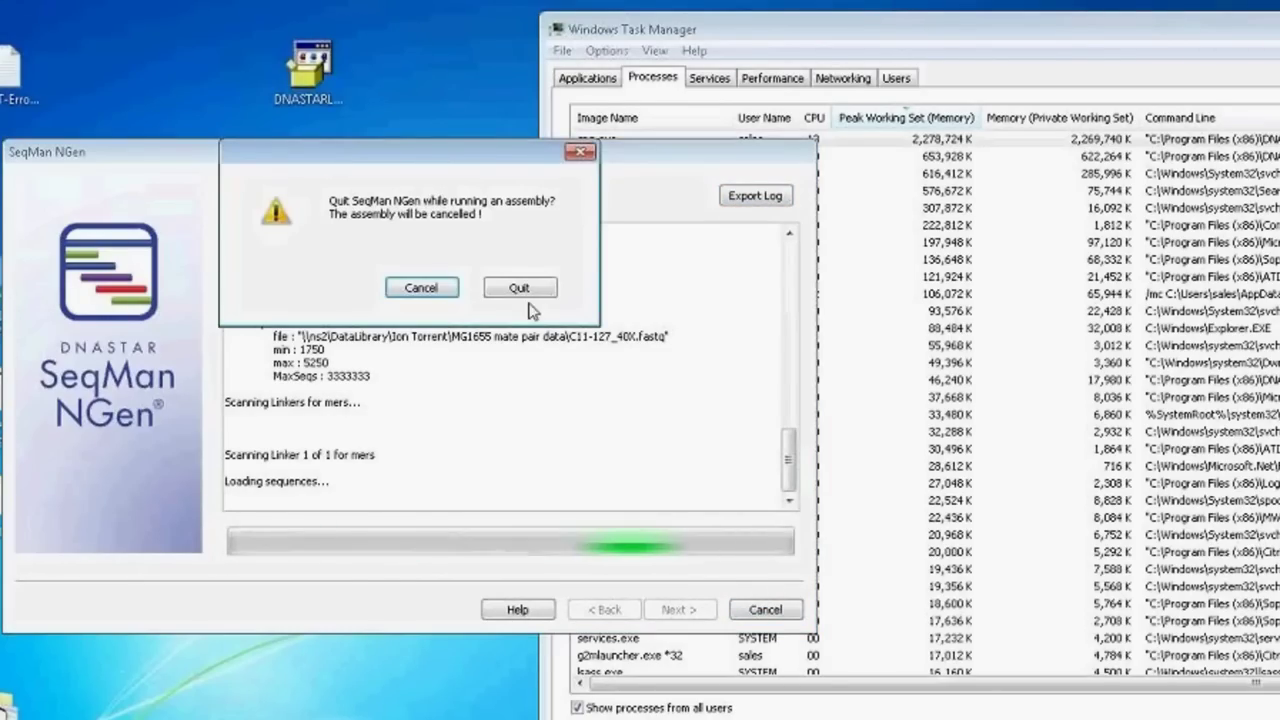
pyautogui.click(520, 289)
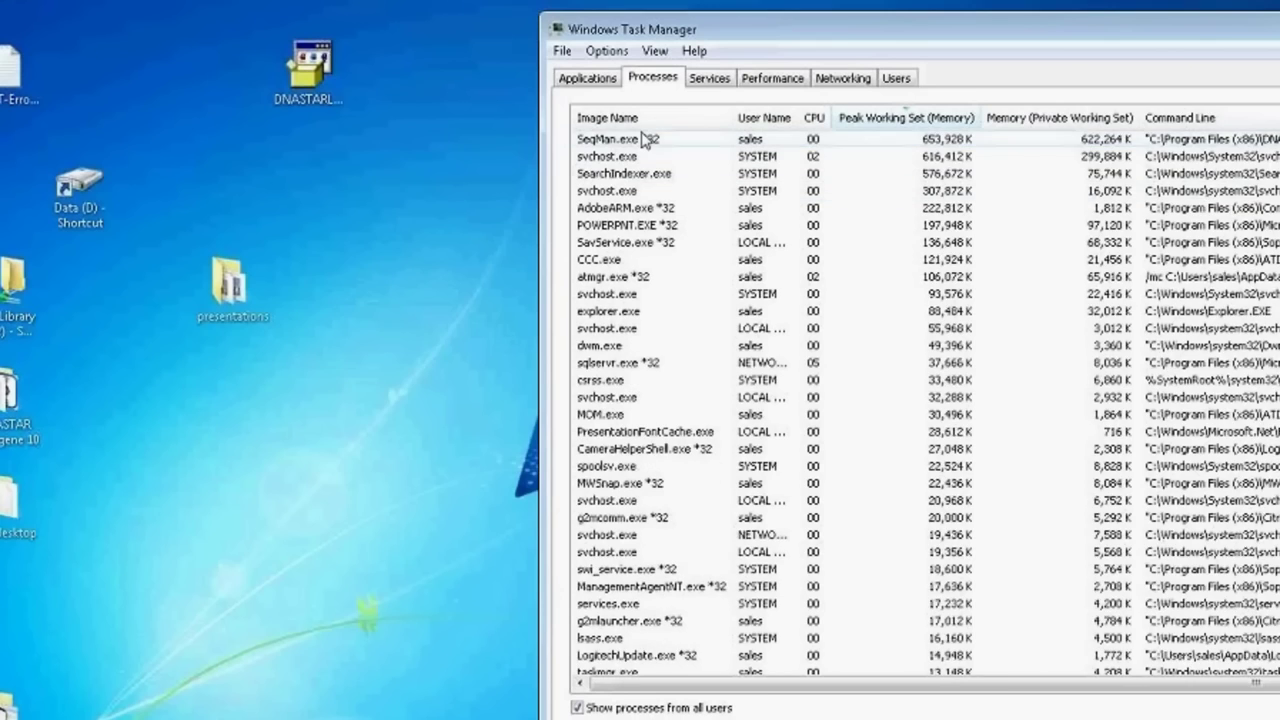
pyautogui.moveTo(842, 44); pyautogui.dragTo(420, 57)
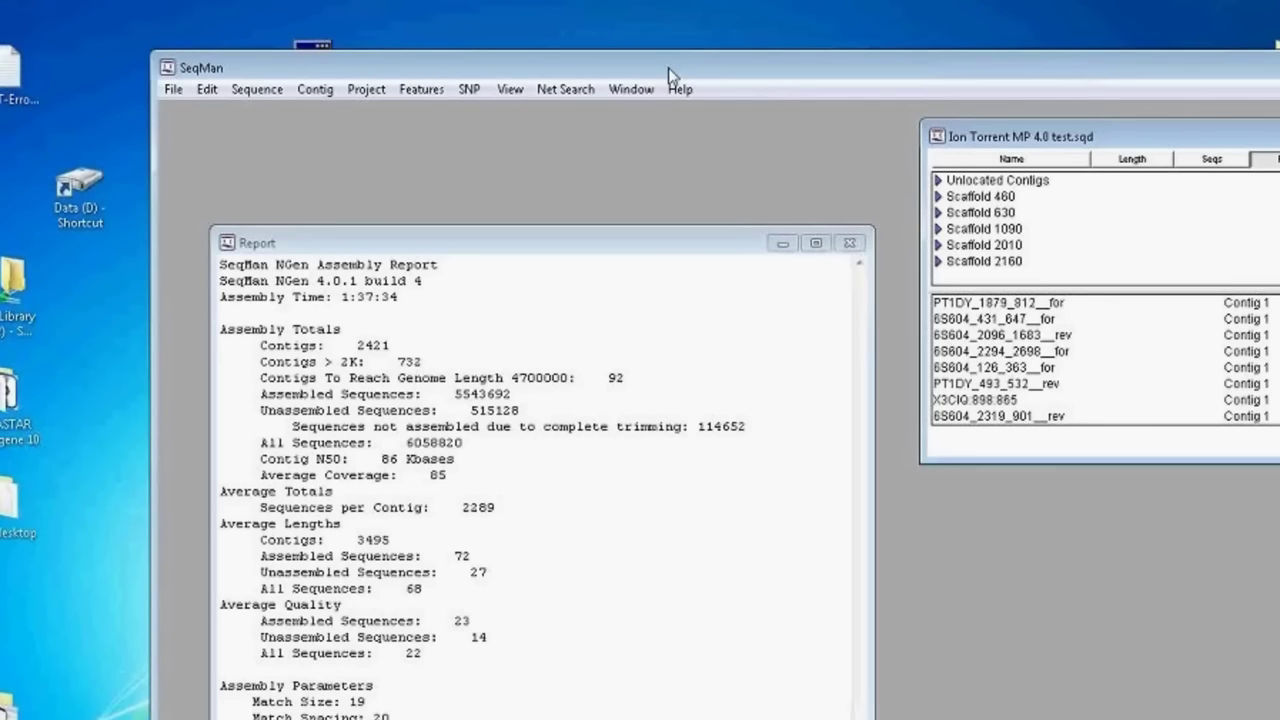
# Maximize SeqMan and move the assembly report higher up the screen
pyautogui.moveTo(651, 63); pyautogui.dragTo(571, 23)
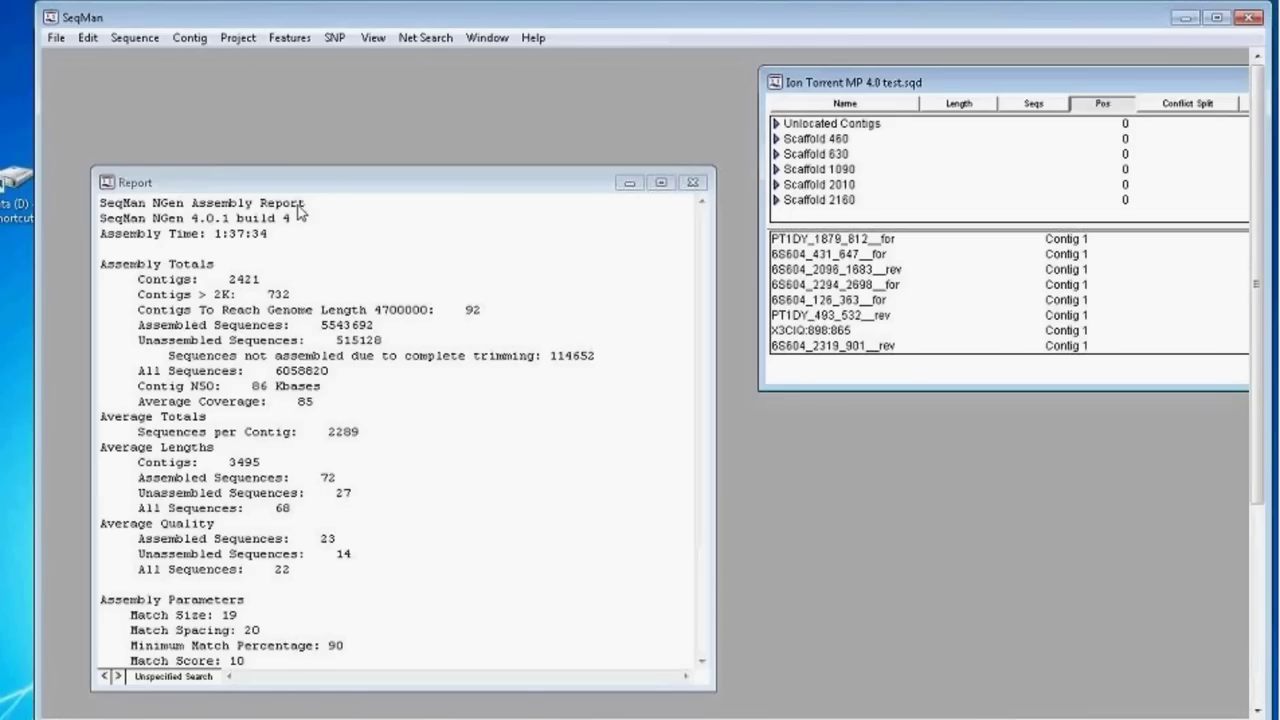
pyautogui.click(328, 186)
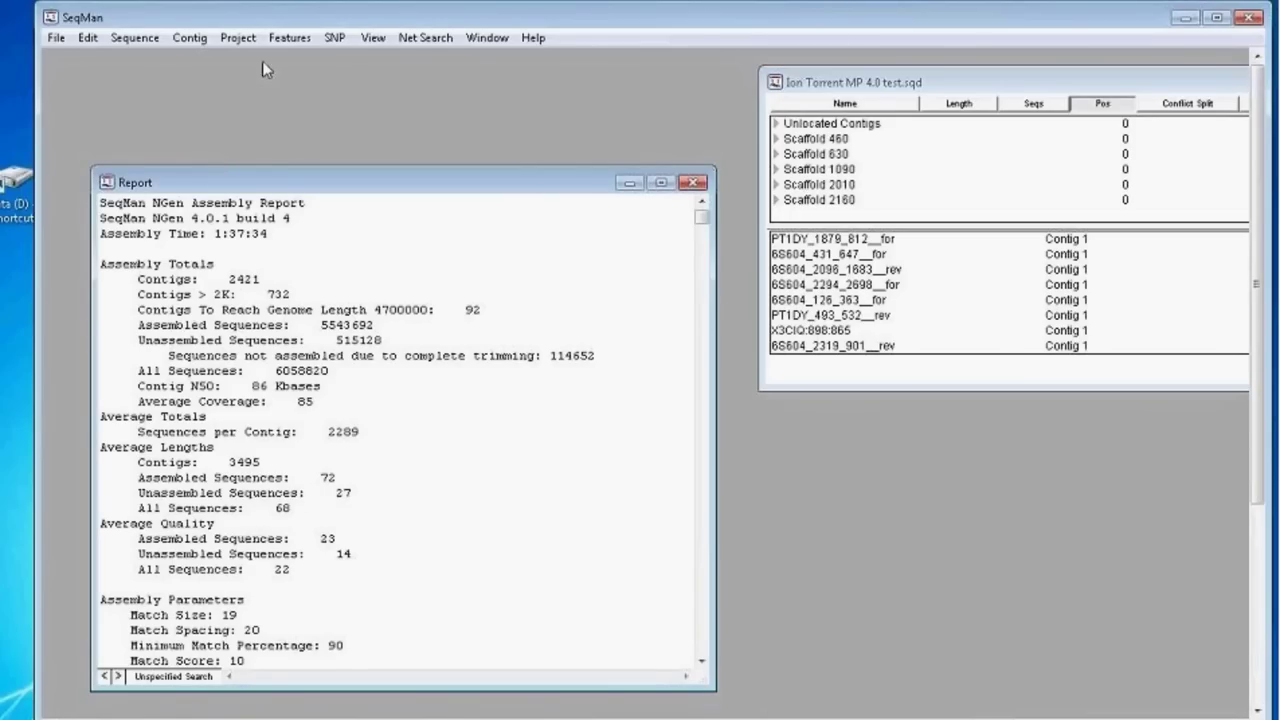
pyautogui.click(519, 181)
pyautogui.moveTo(519, 181); pyautogui.dragTo(538, 90)
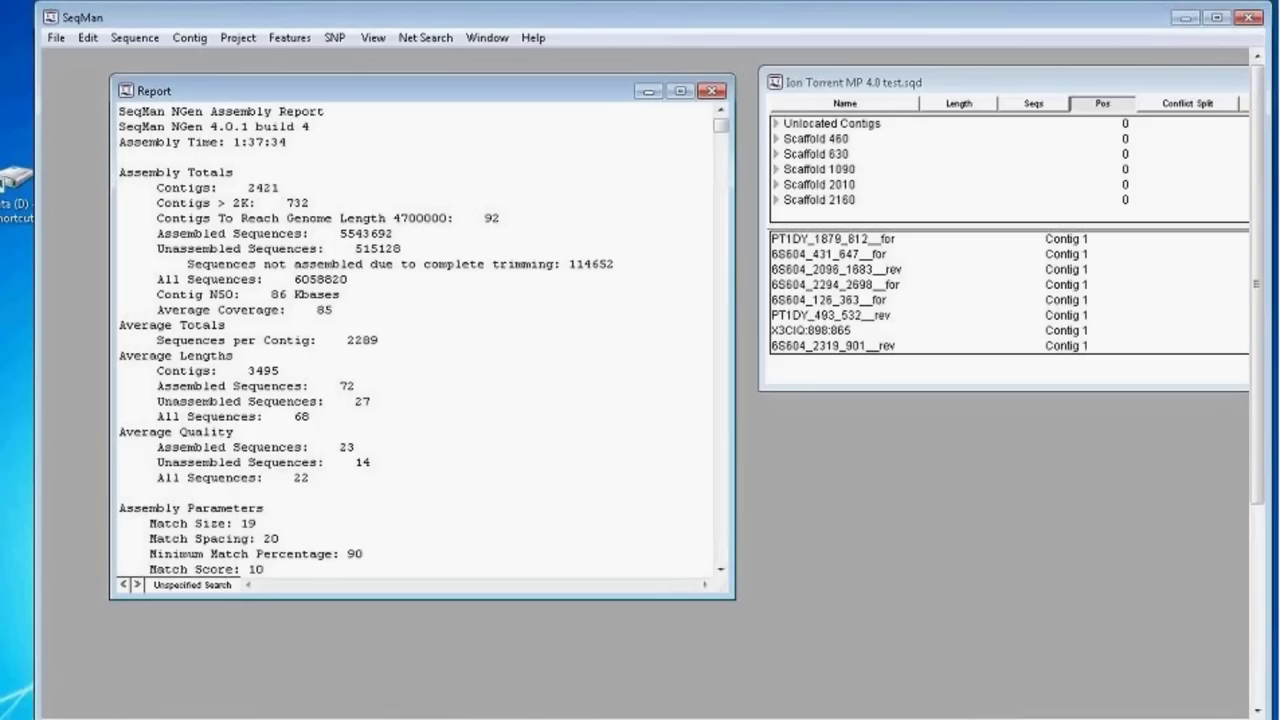
# Highlight version 4.0.1 build 4, assembly time 1:37:34, and the 92 contigs needed for genome length
pyautogui.doubleClick(222, 128)
pyautogui.moveTo(252, 135); pyautogui.dragTo(312, 133)
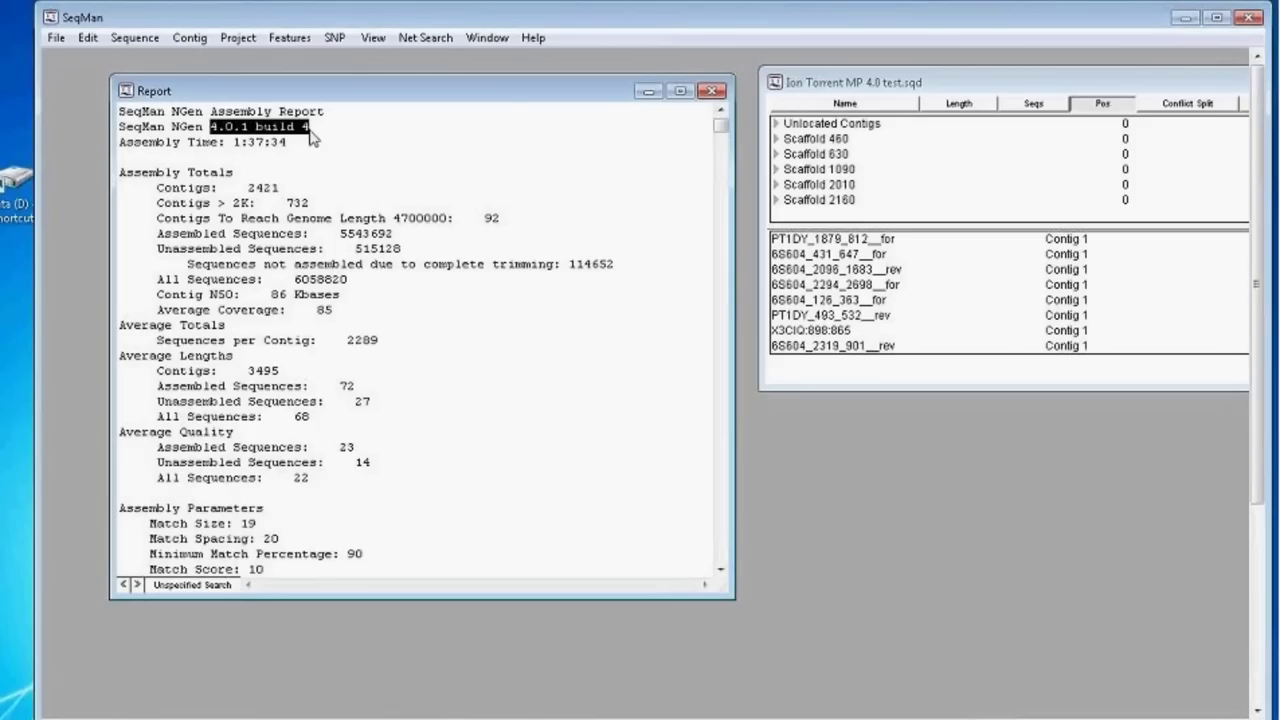
pyautogui.click(236, 145)
pyautogui.moveTo(237, 148); pyautogui.dragTo(318, 166)
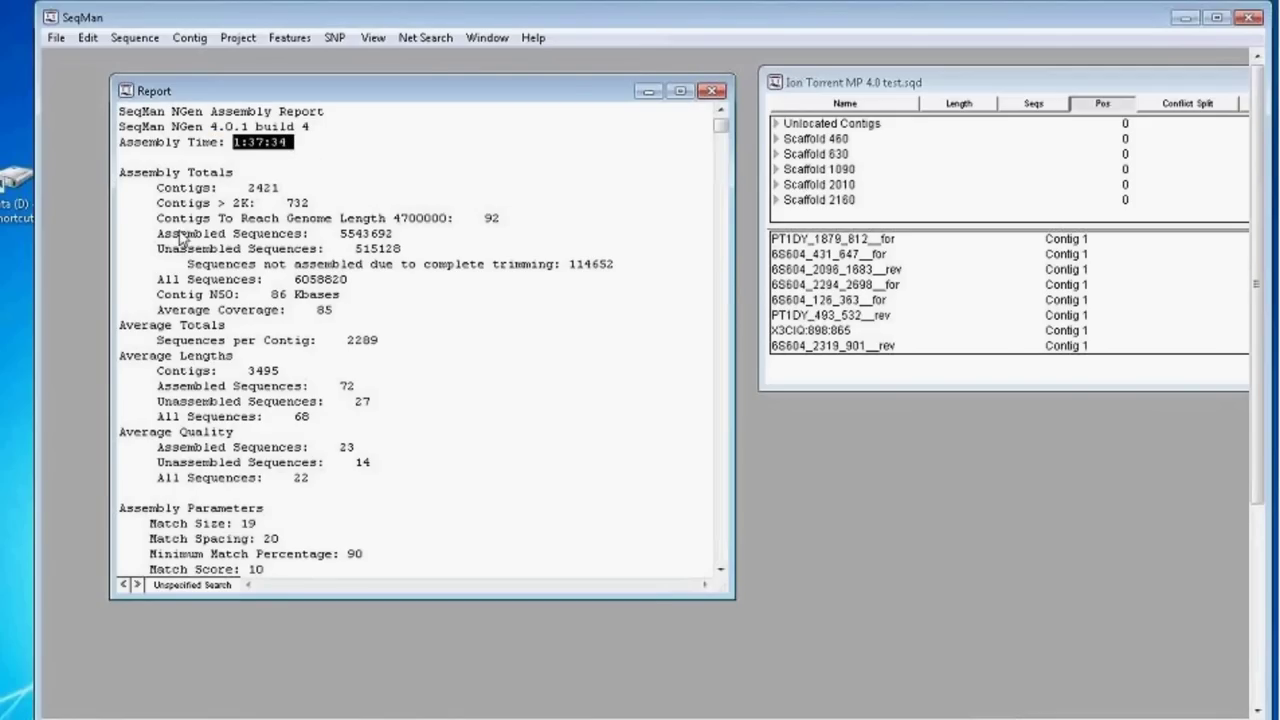
pyautogui.doubleClick(491, 218)
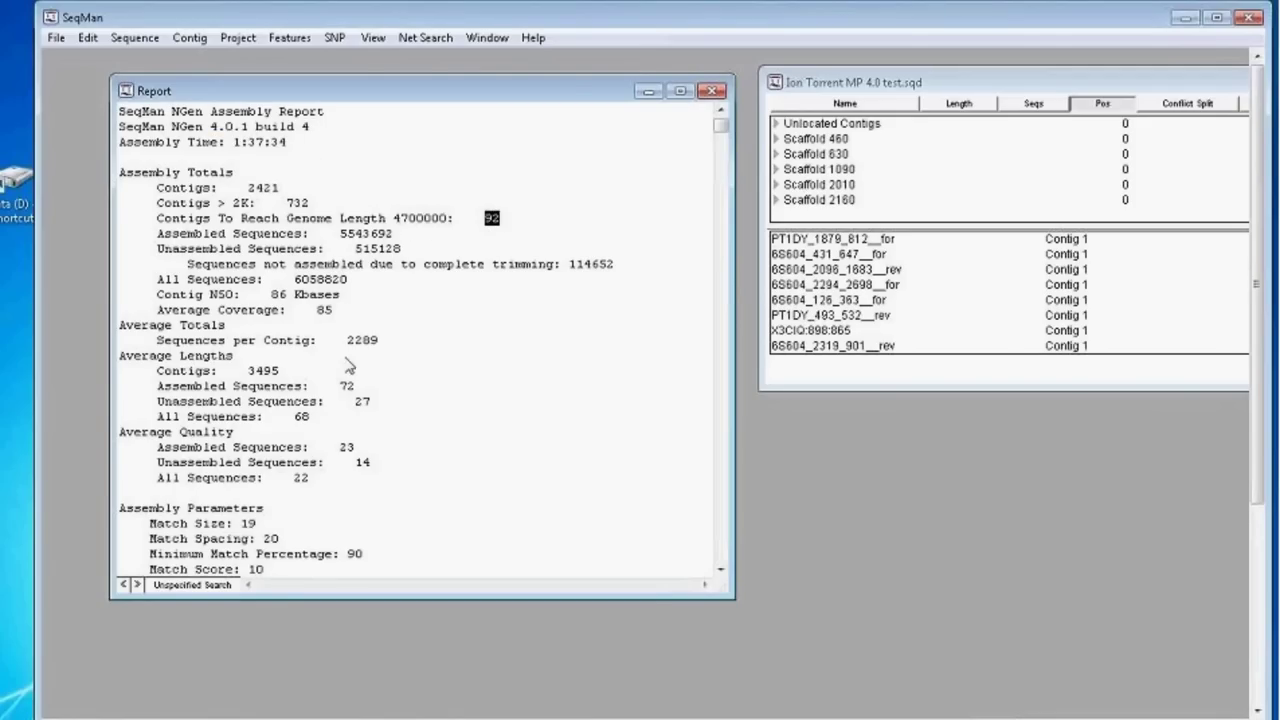
pyautogui.click(341, 235)
pyautogui.moveTo(343, 240); pyautogui.dragTo(403, 252)
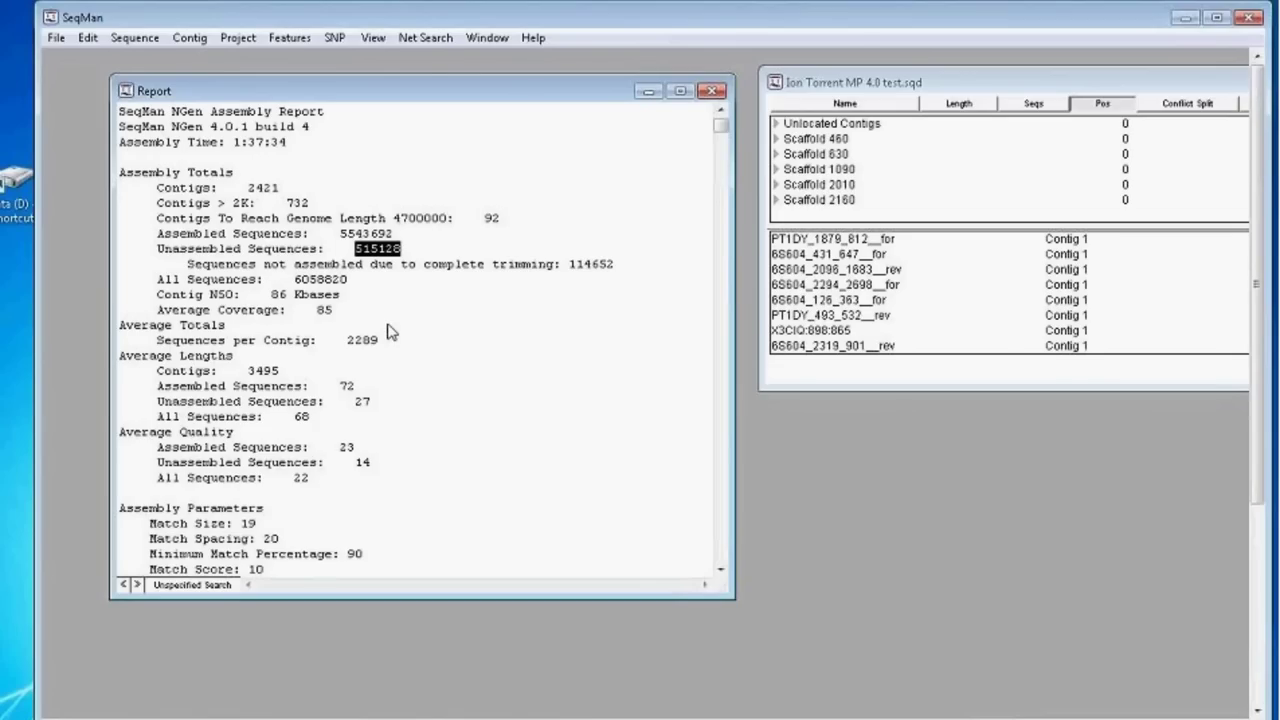
pyautogui.doubleClick(489, 218)
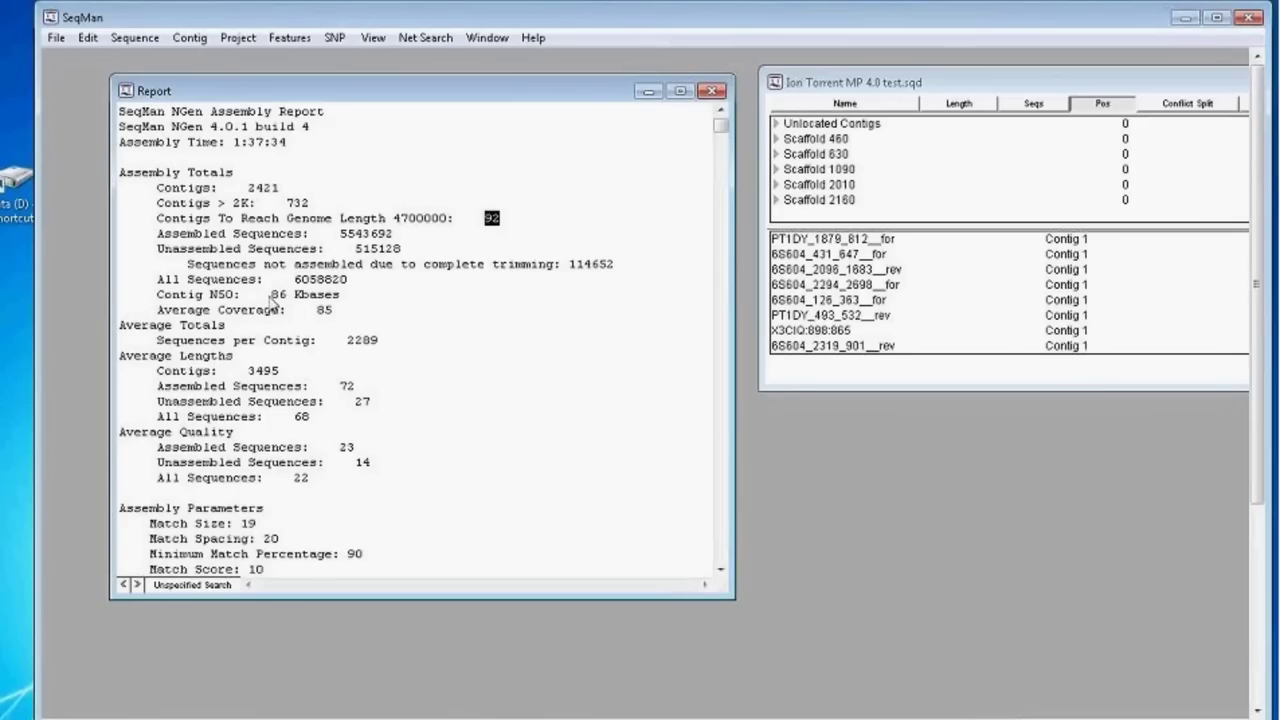
# Highlight Contig N50 86 Kbases, read lengths 72 and 27, 515128 unassembled sequences, and quality 14
pyautogui.moveTo(271, 296); pyautogui.dragTo(346, 311)
pyautogui.click(300, 302)
pyautogui.moveTo(272, 296); pyautogui.dragTo(341, 299)
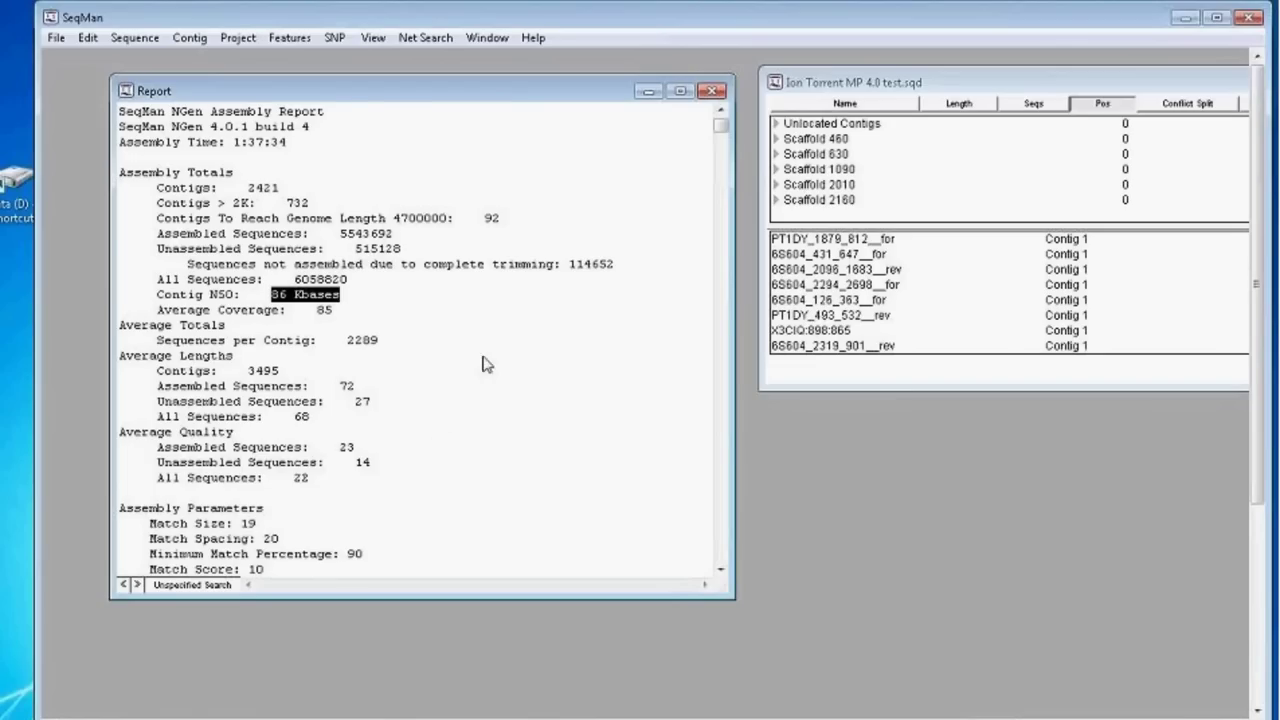
pyautogui.scroll(-2, 449, 296)
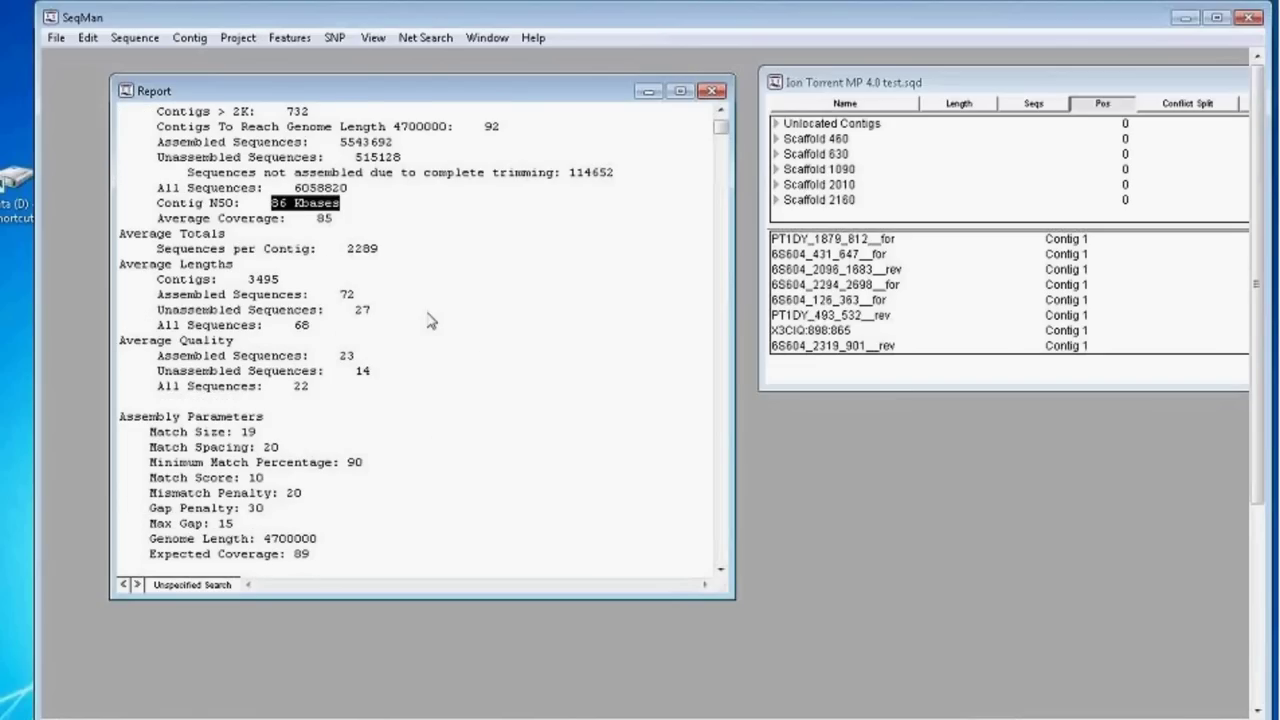
pyautogui.doubleClick(347, 295)
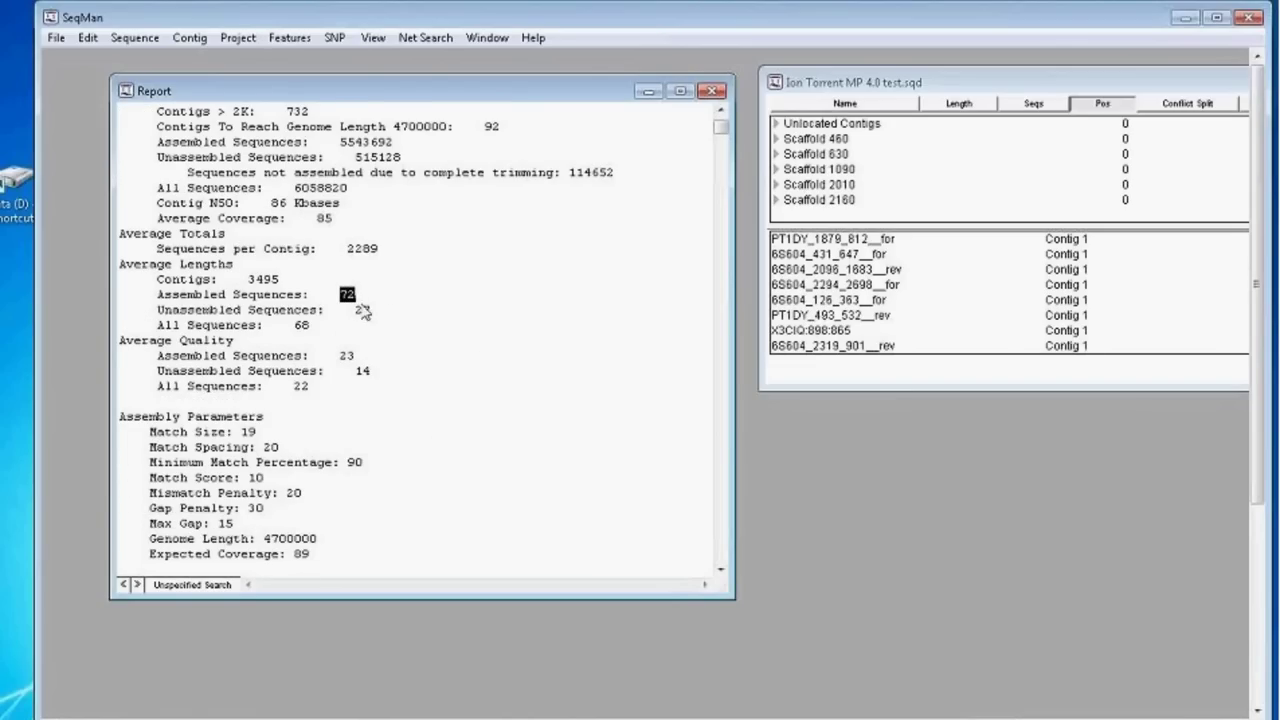
pyautogui.doubleClick(361, 311)
pyautogui.moveTo(355, 157); pyautogui.dragTo(404, 178)
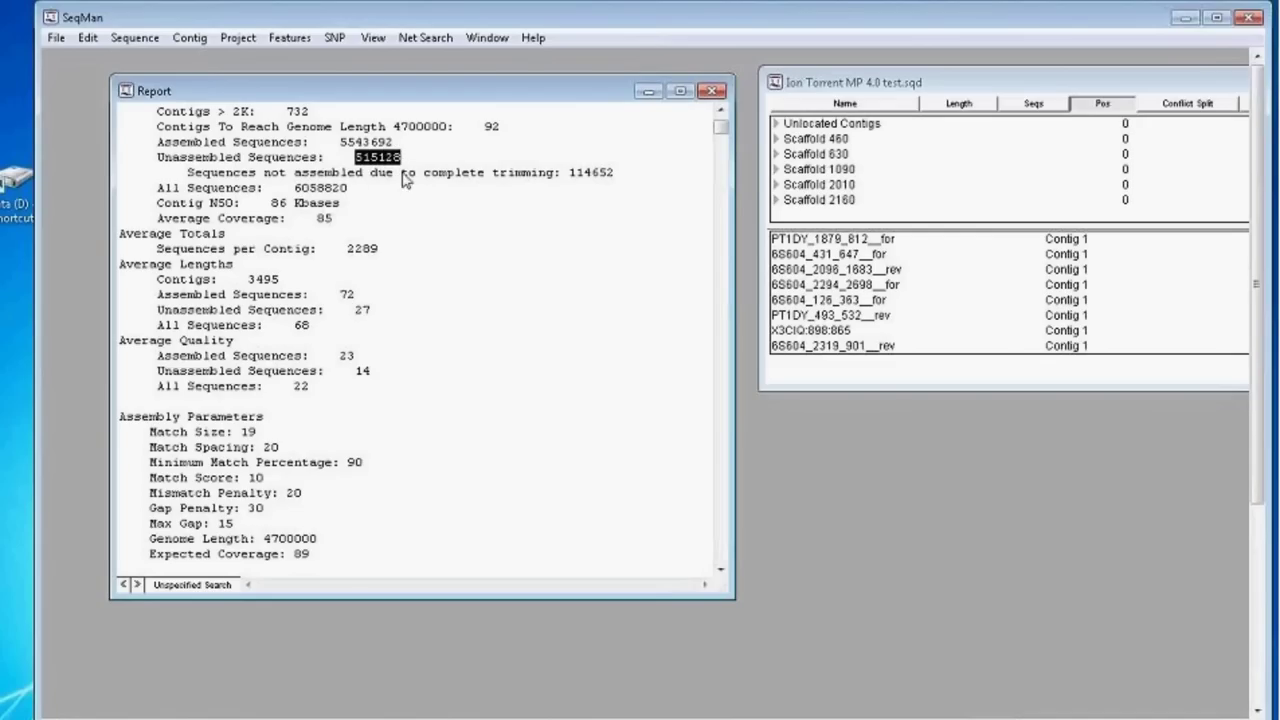
pyautogui.doubleClick(362, 311)
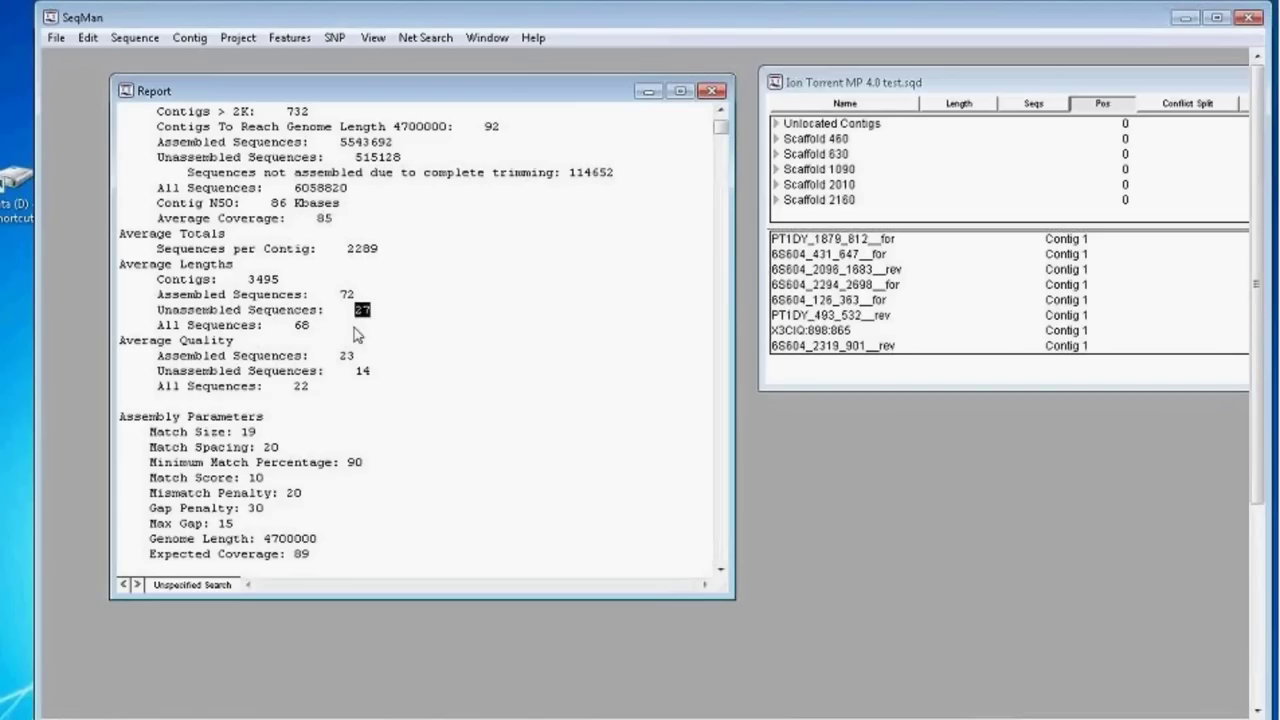
pyautogui.doubleClick(362, 371)
# Scroll over the report once more and close it
pyautogui.scroll(-7, 452, 390)
pyautogui.scroll(5, 452, 390)
pyautogui.scroll(1, 452, 383)
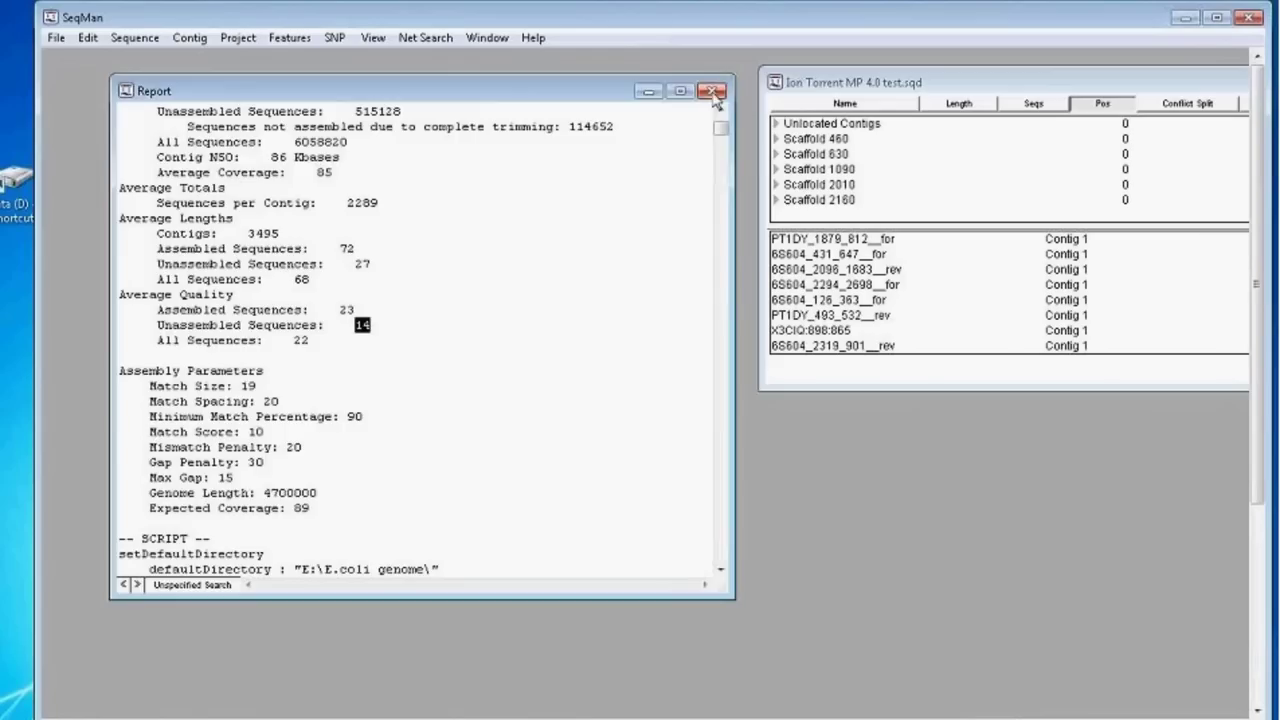
pyautogui.click(711, 91)
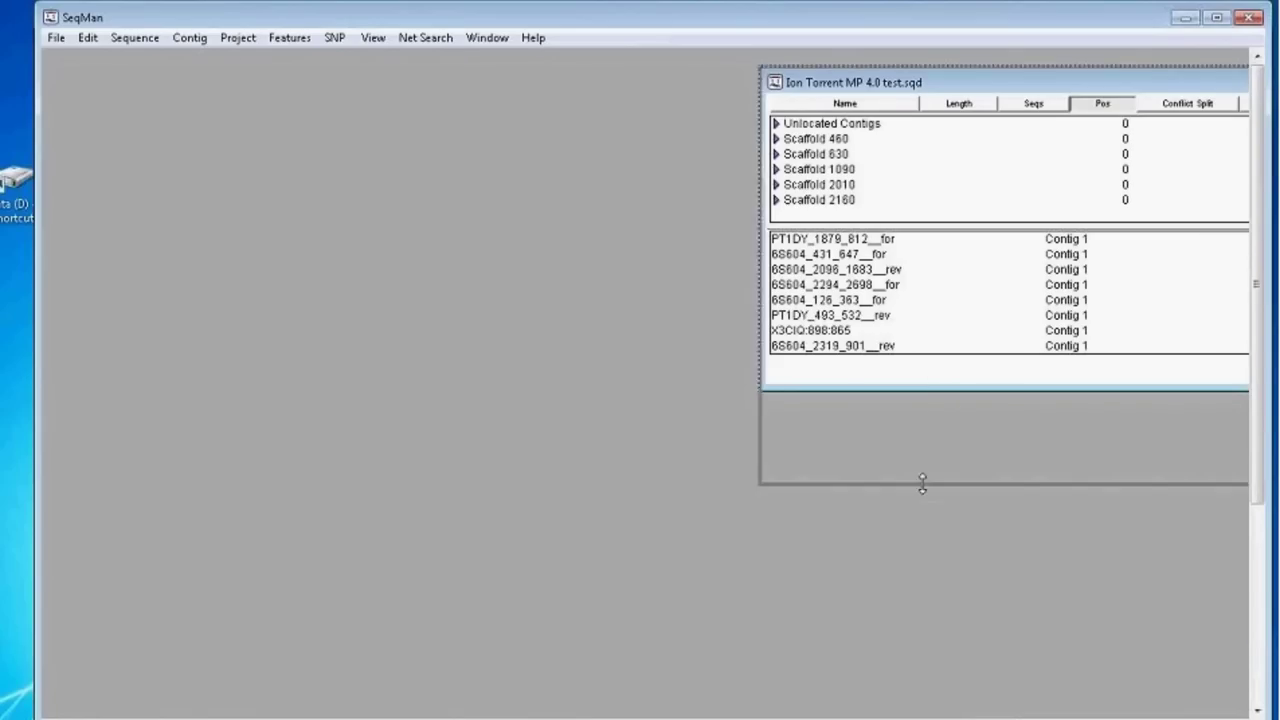
# Enlarge the project window and give the scaffold list more room than the reads
pyautogui.moveTo(934, 389); pyautogui.dragTo(936, 641)
pyautogui.moveTo(980, 86); pyautogui.dragTo(920, 93)
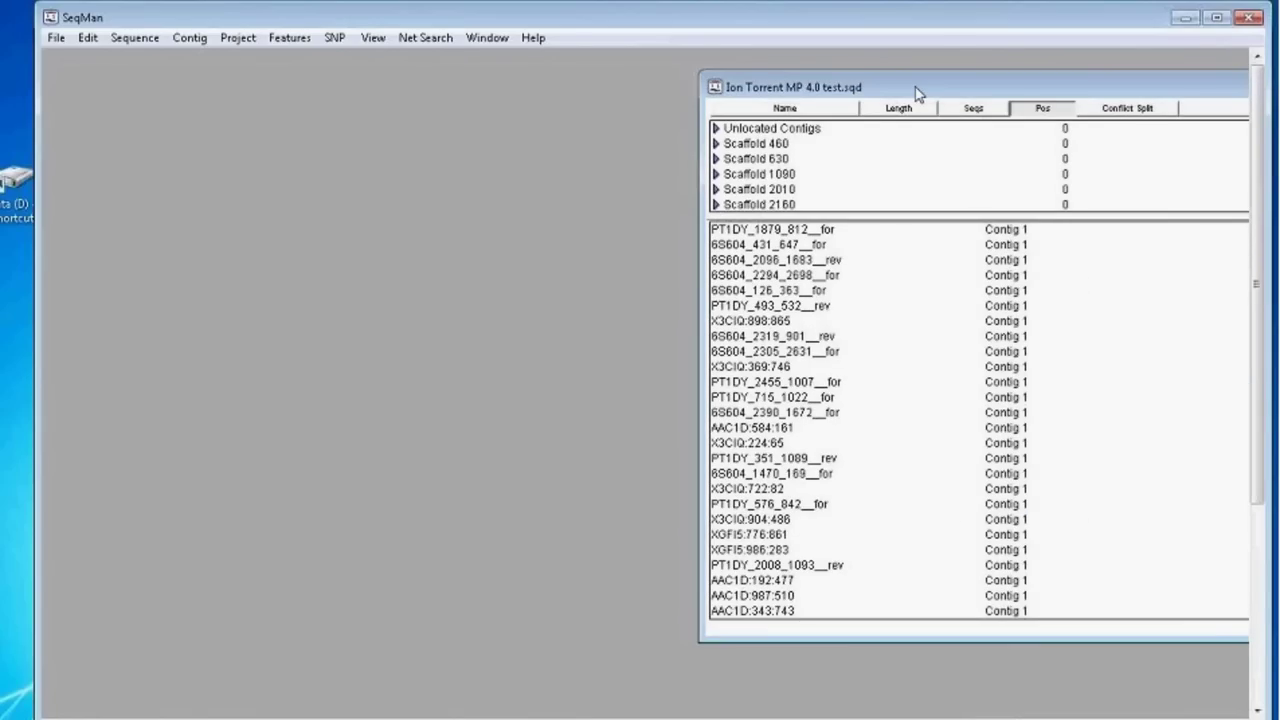
pyautogui.moveTo(912, 218); pyautogui.dragTo(914, 352)
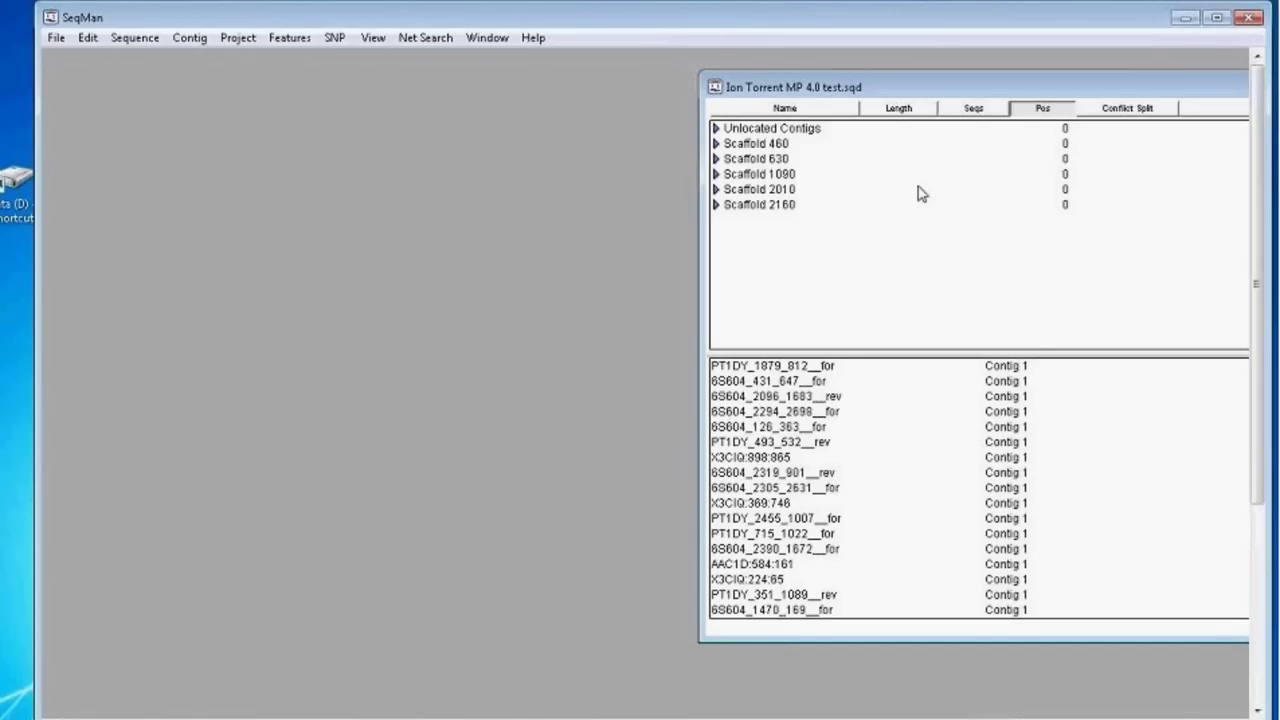
pyautogui.click(238, 38)
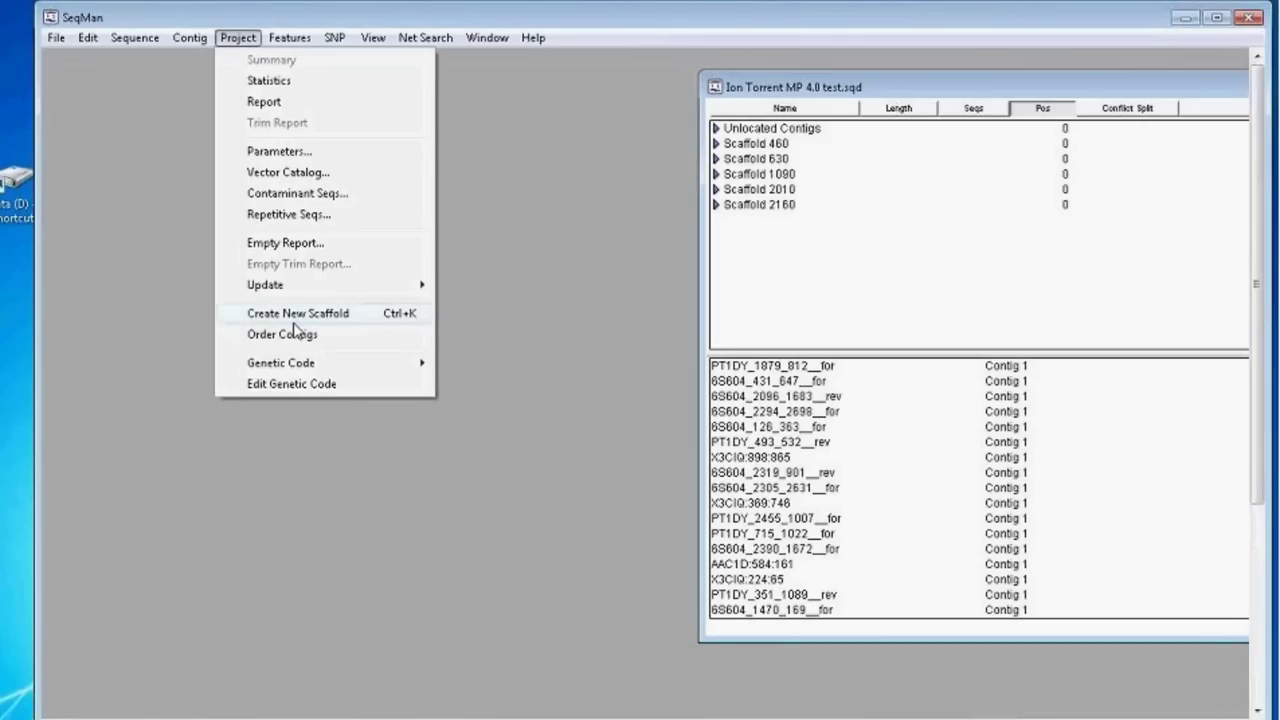
pyautogui.click(529, 254)
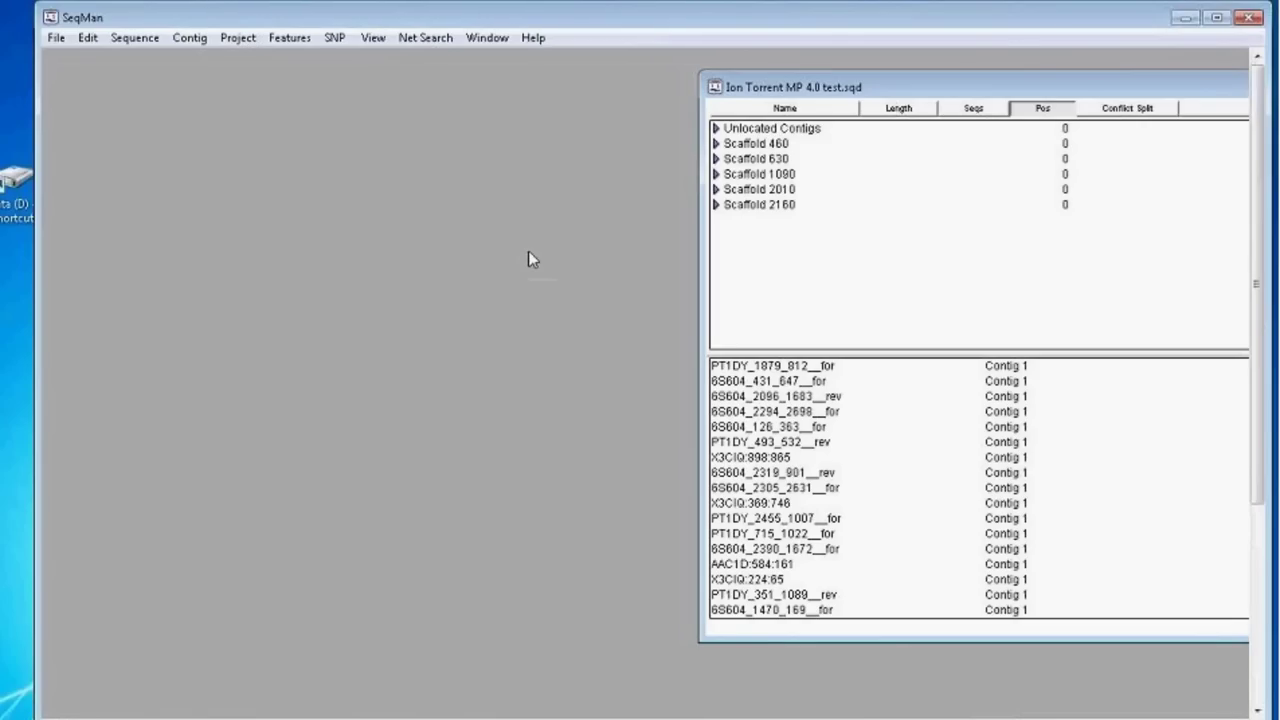
# Expand Scaffold 2010 and stretch the window to show its ordered contigs
pyautogui.click(717, 189)
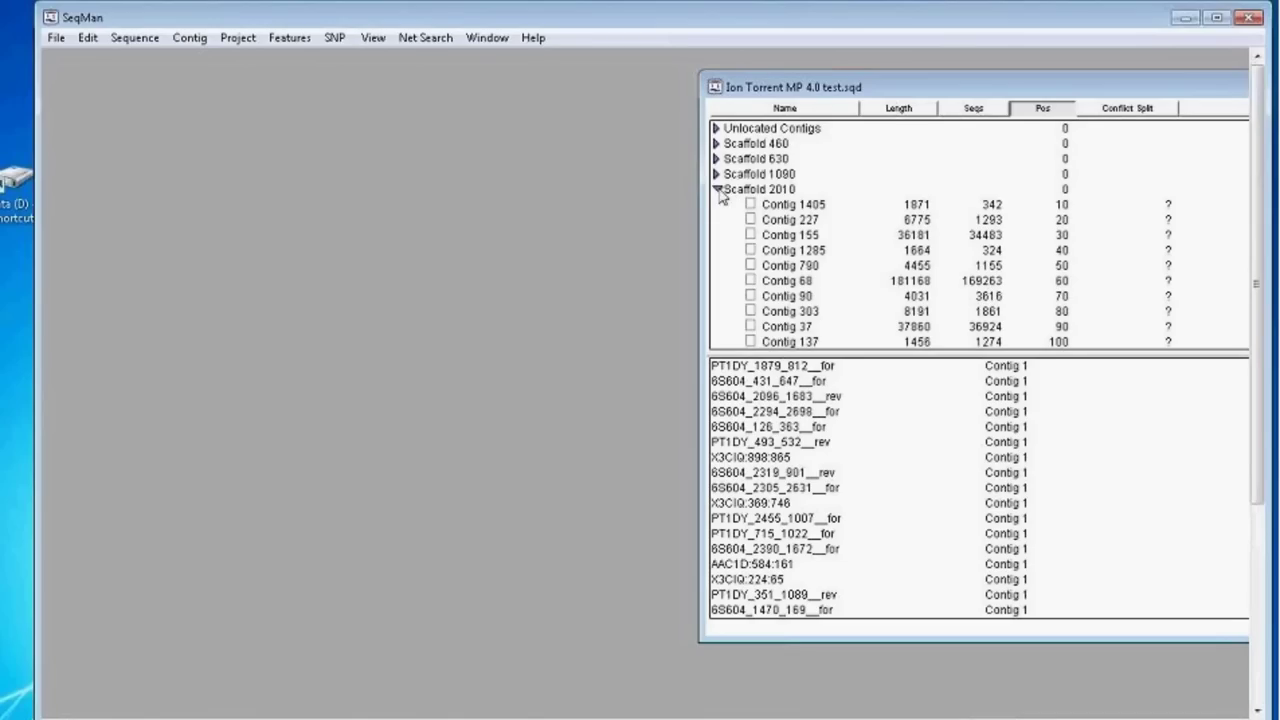
pyautogui.moveTo(792, 640); pyautogui.dragTo(794, 712)
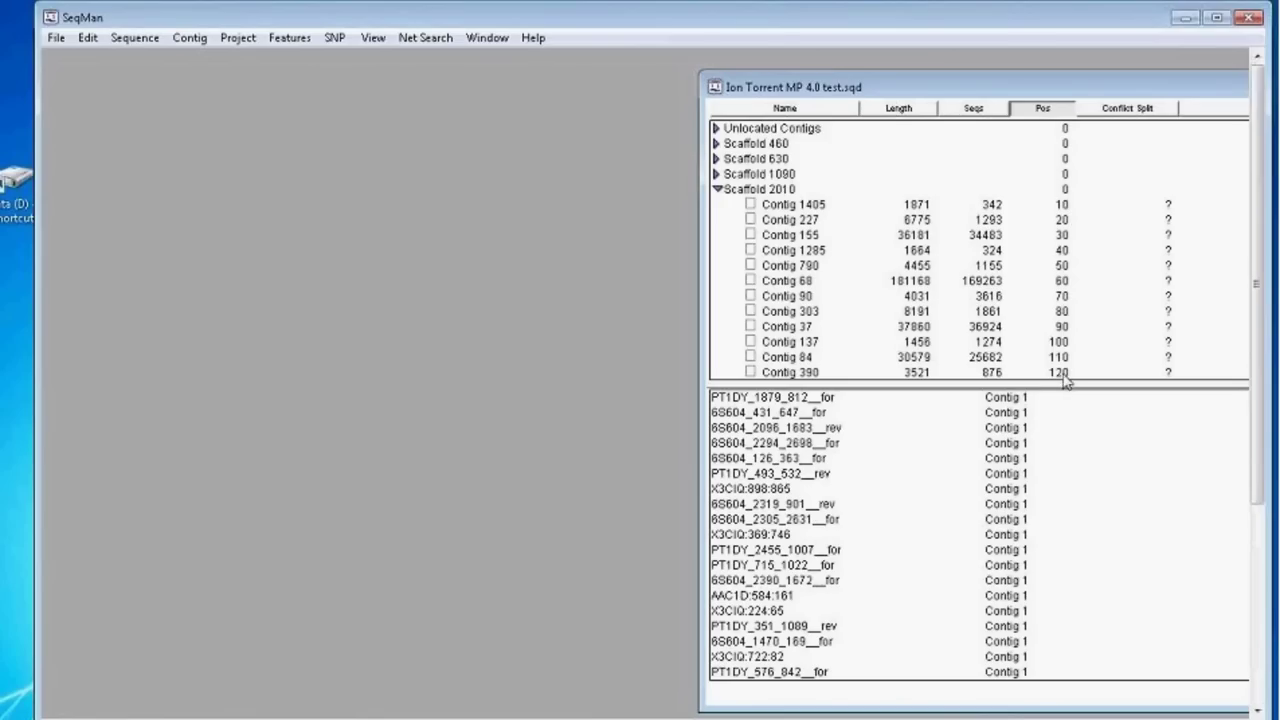
pyautogui.moveTo(1064, 380); pyautogui.dragTo(1072, 508)
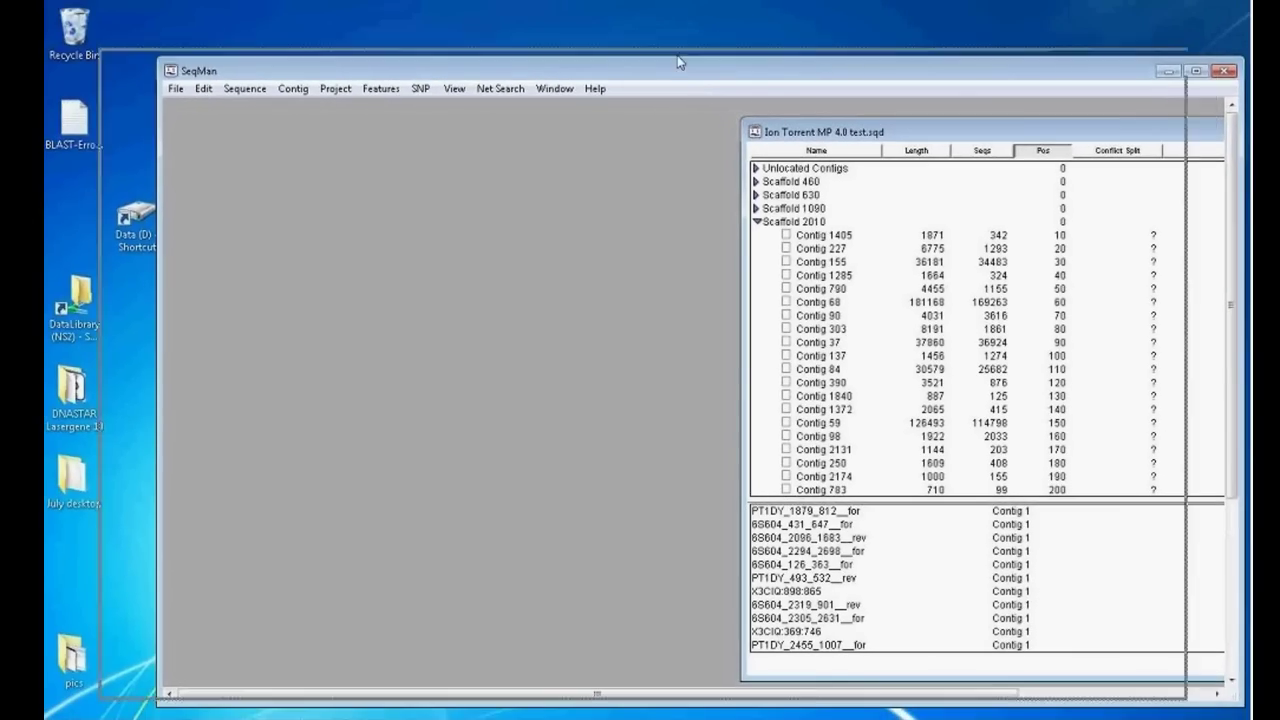
pyautogui.moveTo(677, 62); pyautogui.dragTo(616, 53)
# Open the Strategy view of Scaffold 2010 and zoom its coverage graph out twice
pyautogui.doubleClick(731, 214)
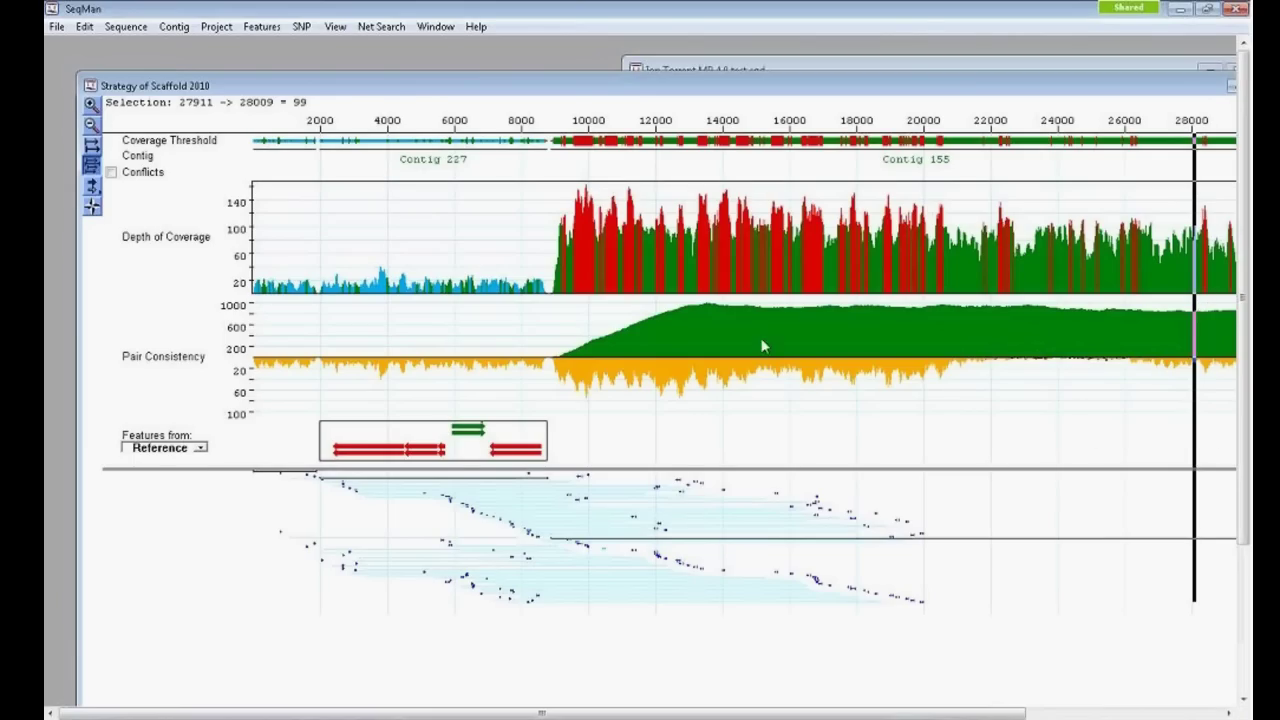
pyautogui.click(90, 124)
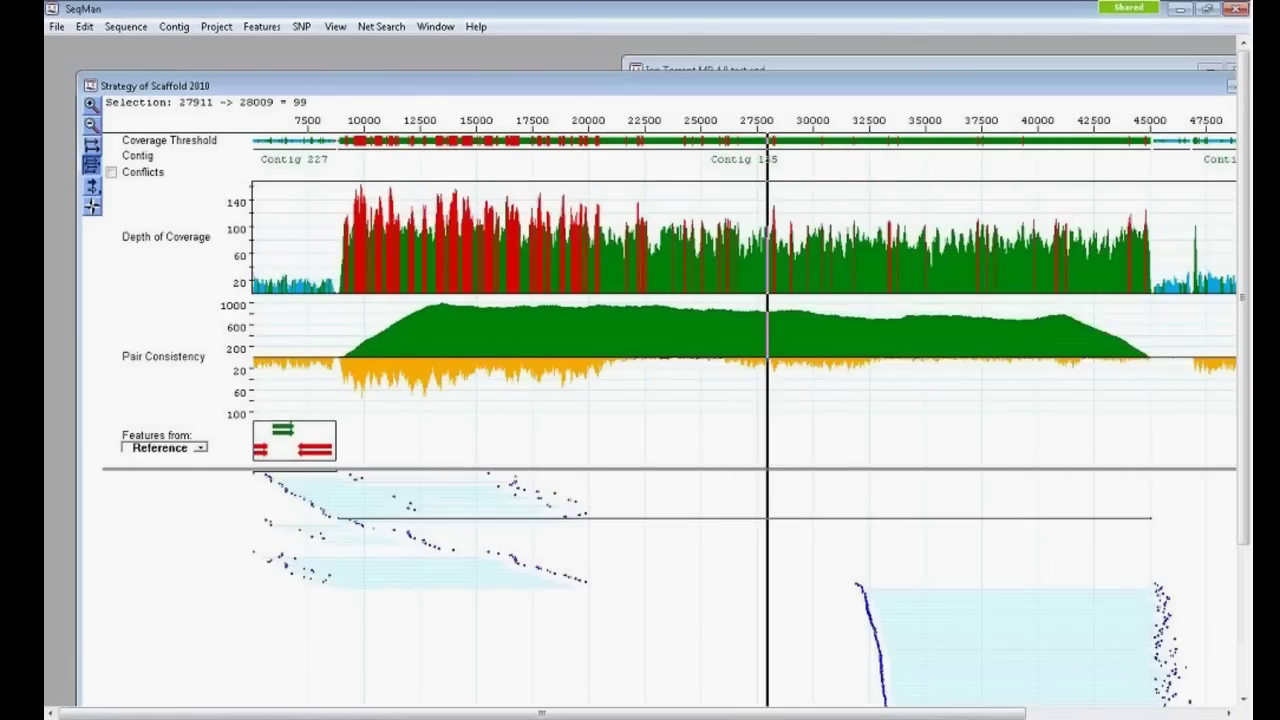
pyautogui.click(90, 124)
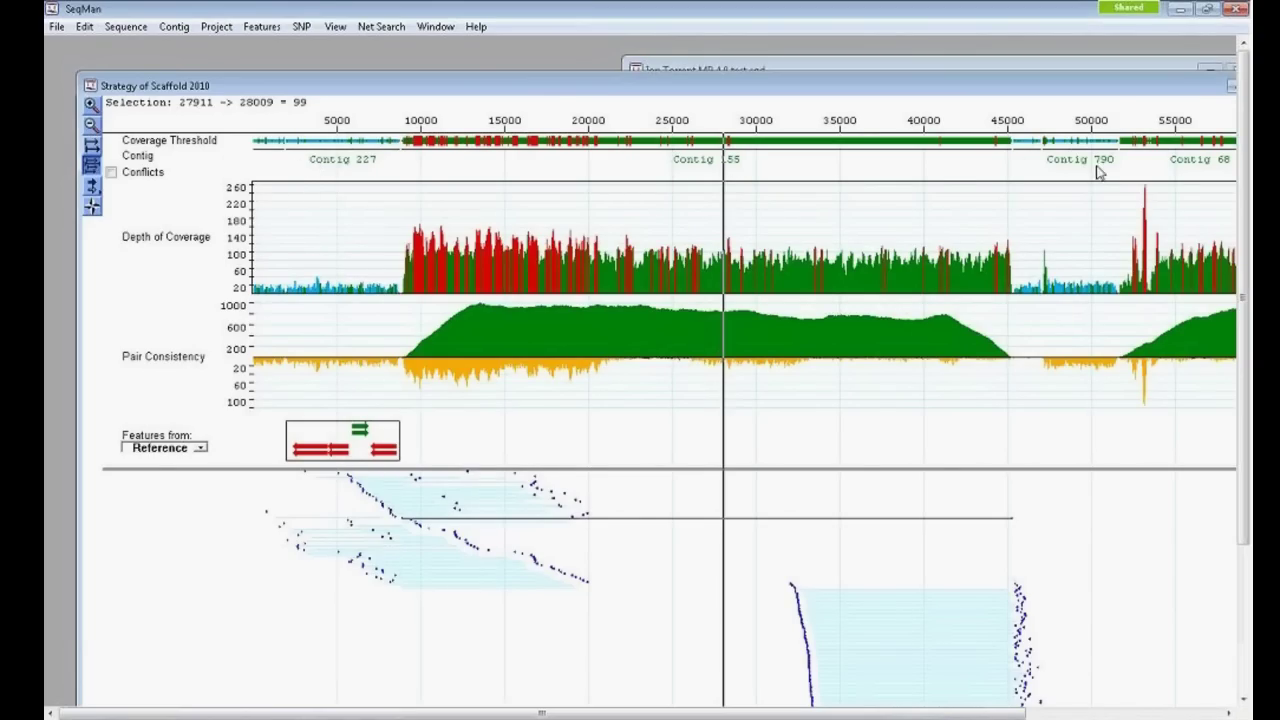
# Make the Strategy window taller and higher, then zoom in around position 28000
pyautogui.moveTo(1110, 86); pyautogui.dragTo(1124, 281)
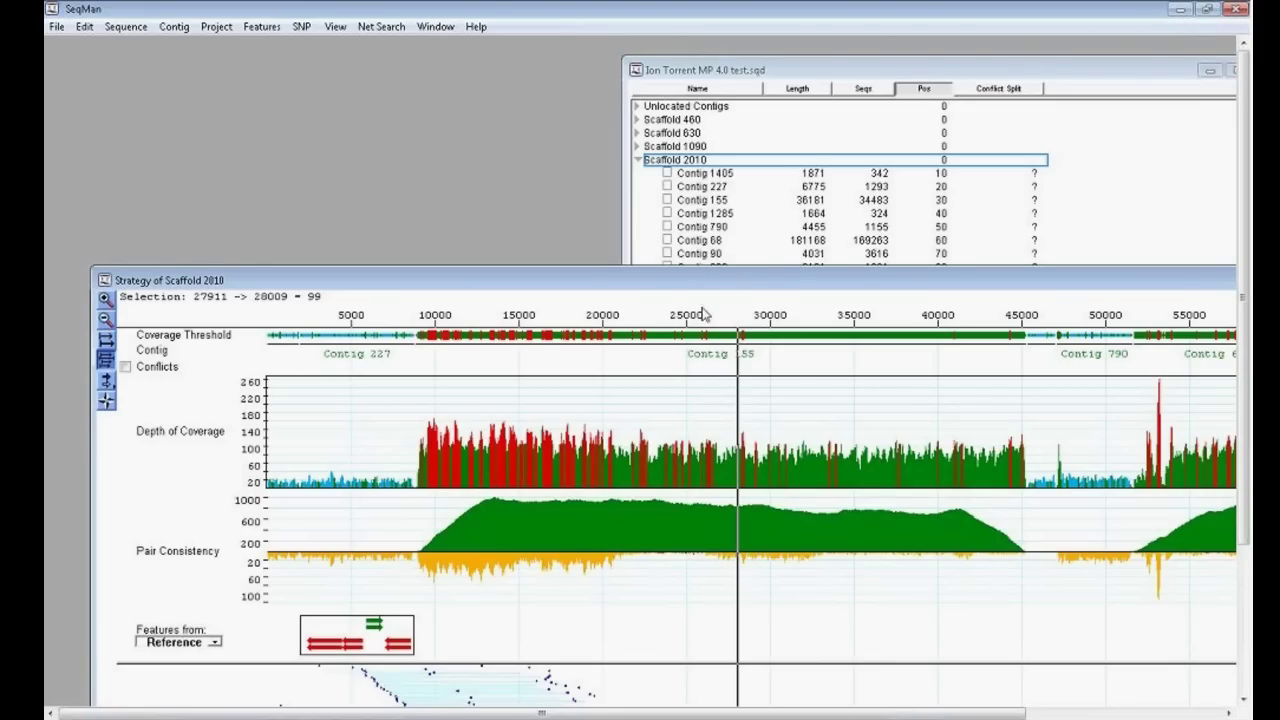
pyautogui.moveTo(867, 267); pyautogui.dragTo(852, 186)
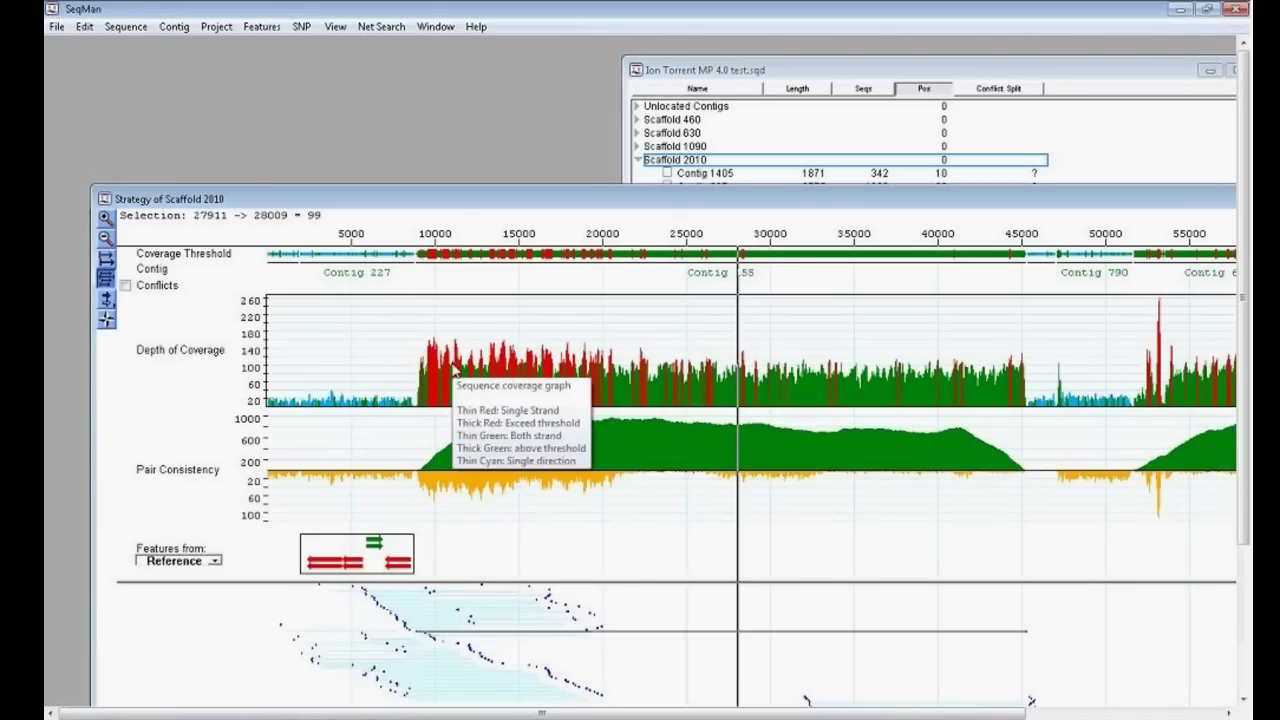
pyautogui.moveTo(458, 203); pyautogui.dragTo(457, 152)
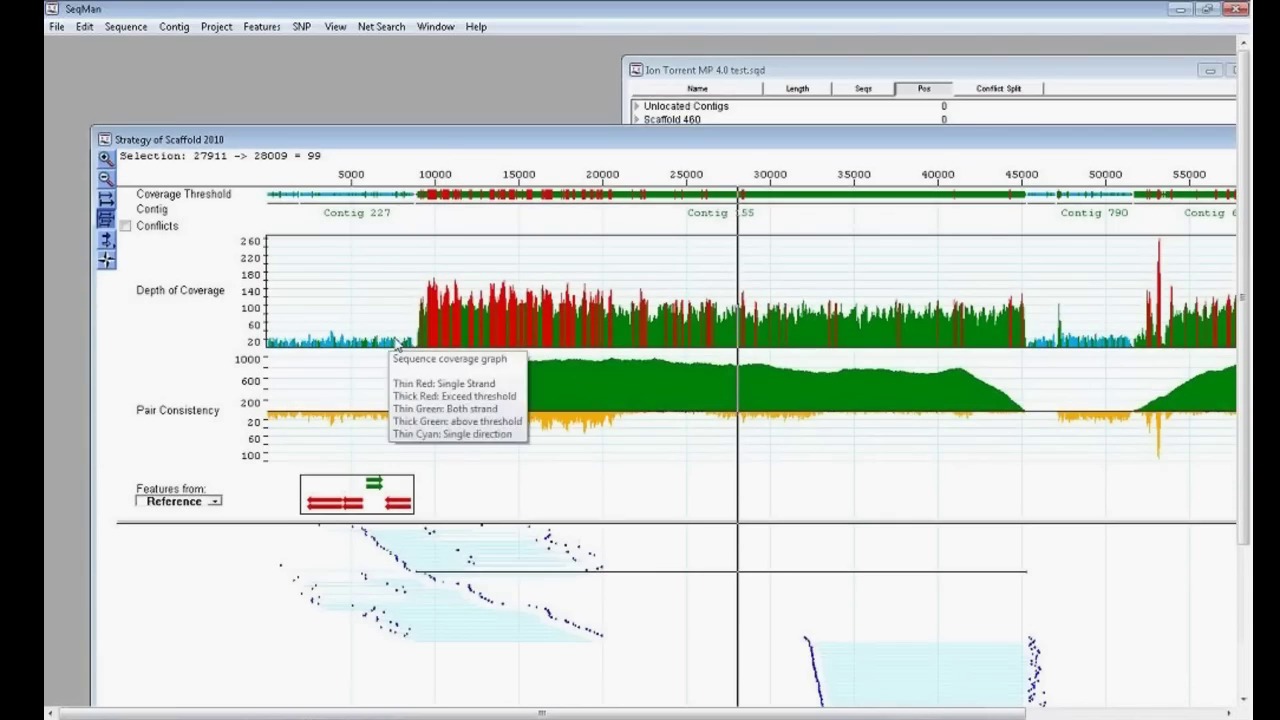
pyautogui.moveTo(440, 295)
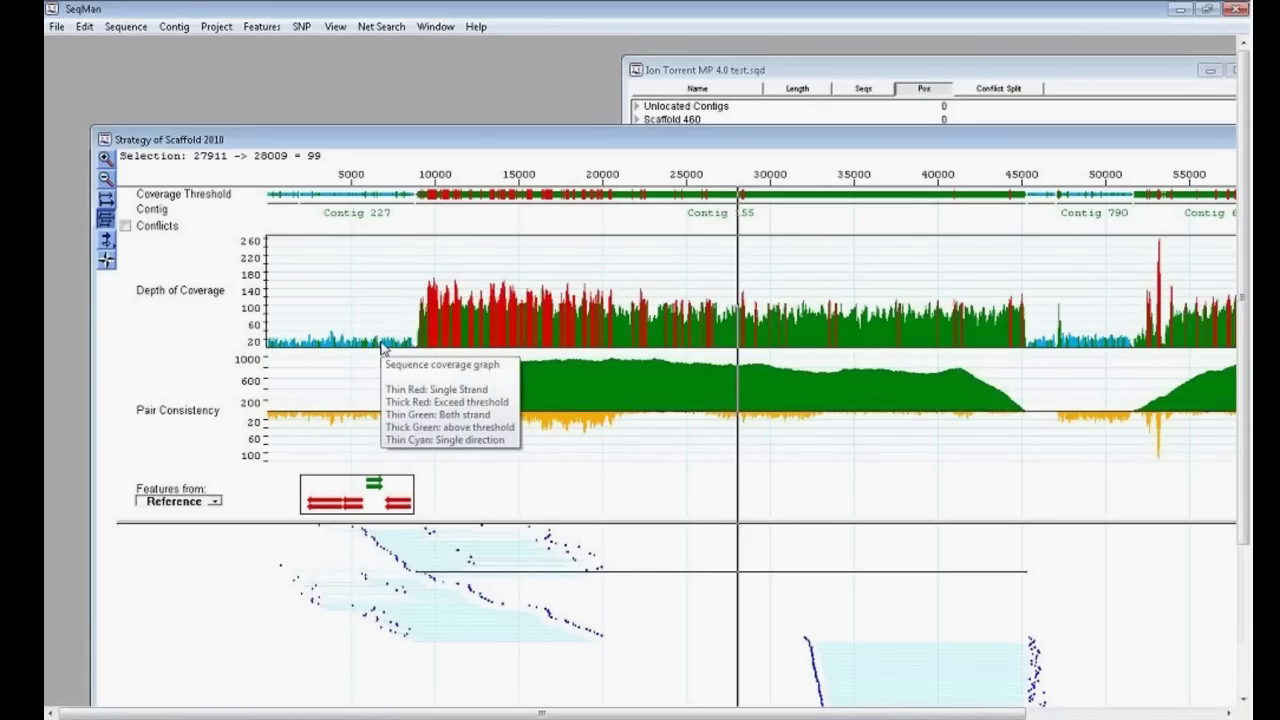
pyautogui.click(105, 158)
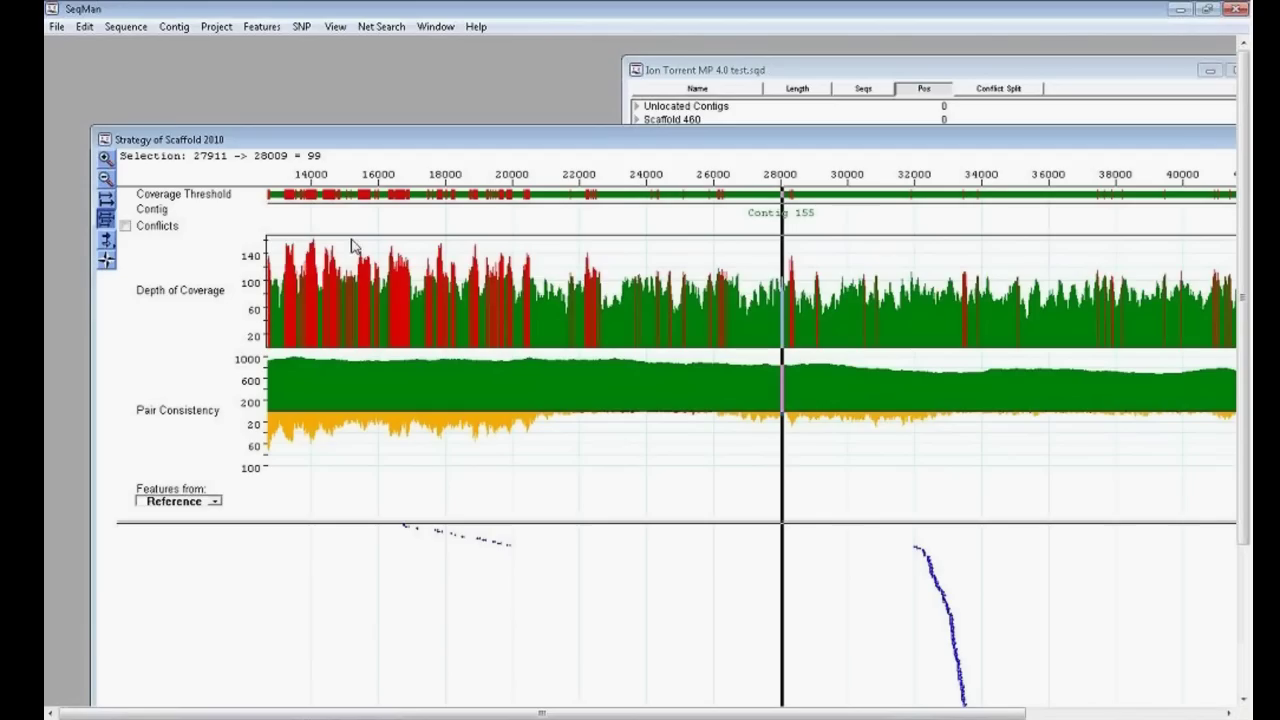
# Maximize the Scaffold 2010 Strategy window, adjust the pane splitter, and scroll left to Contig 227
pyautogui.moveTo(622, 140); pyautogui.dragTo(606, 74)
pyautogui.doubleClick(606, 74)
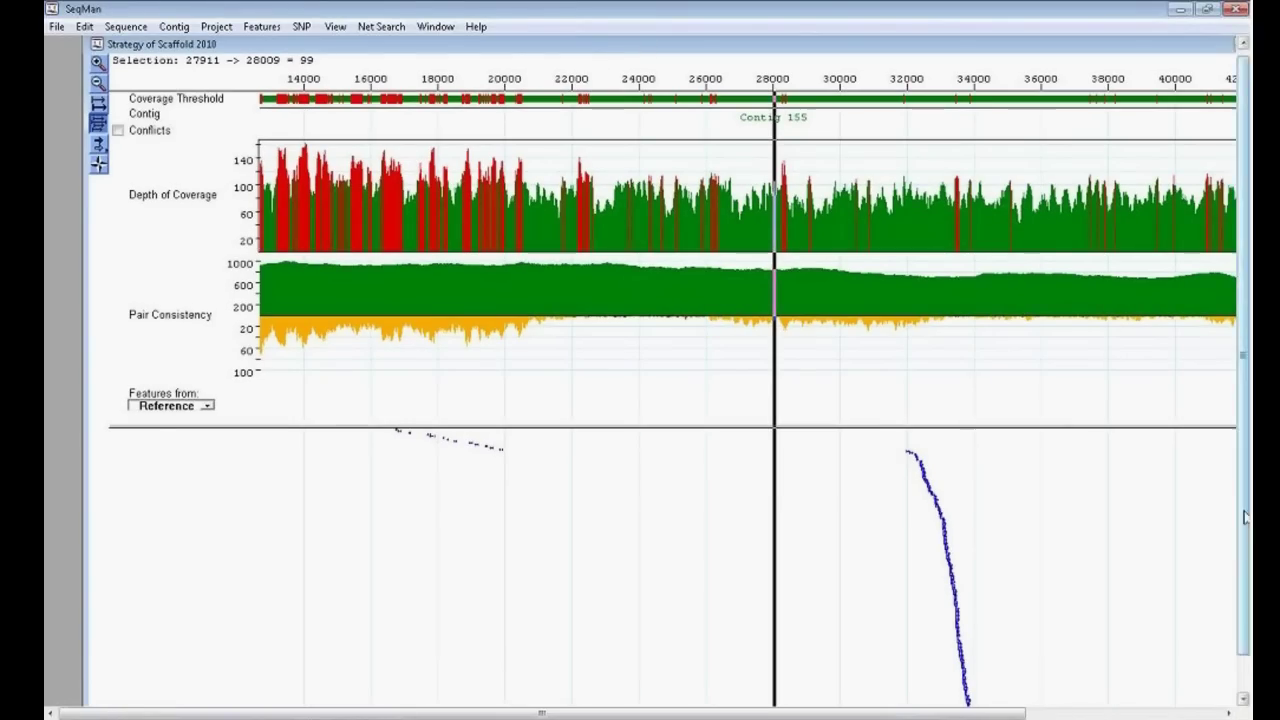
pyautogui.scroll(-2, 1244, 540)
pyautogui.moveTo(1100, 695); pyautogui.dragTo(1108, 581)
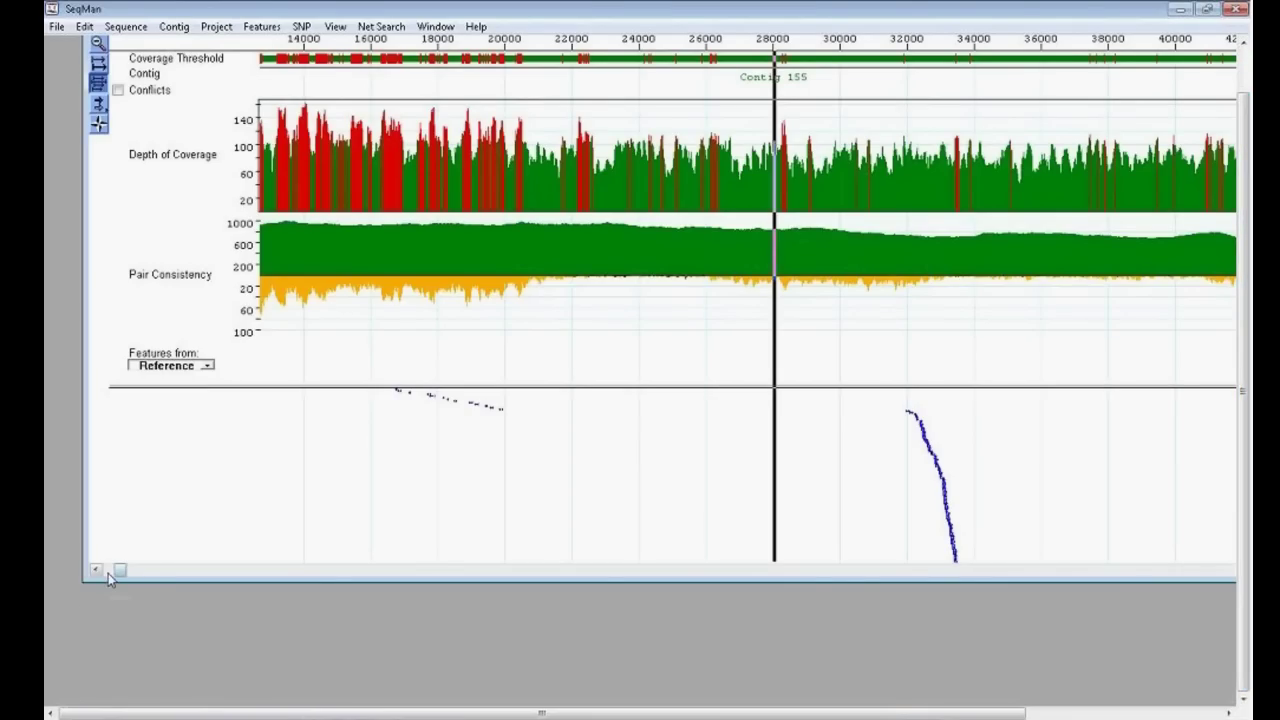
pyautogui.click(97, 571)
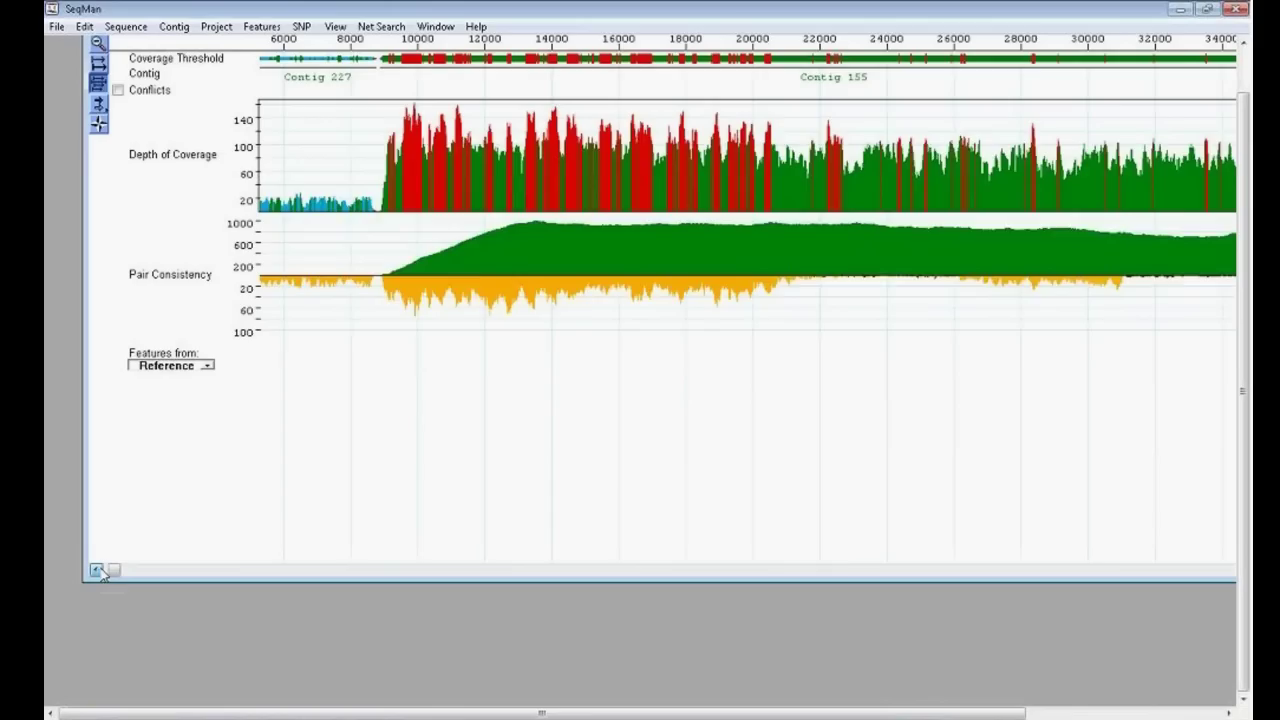
pyautogui.moveTo(401, 162)
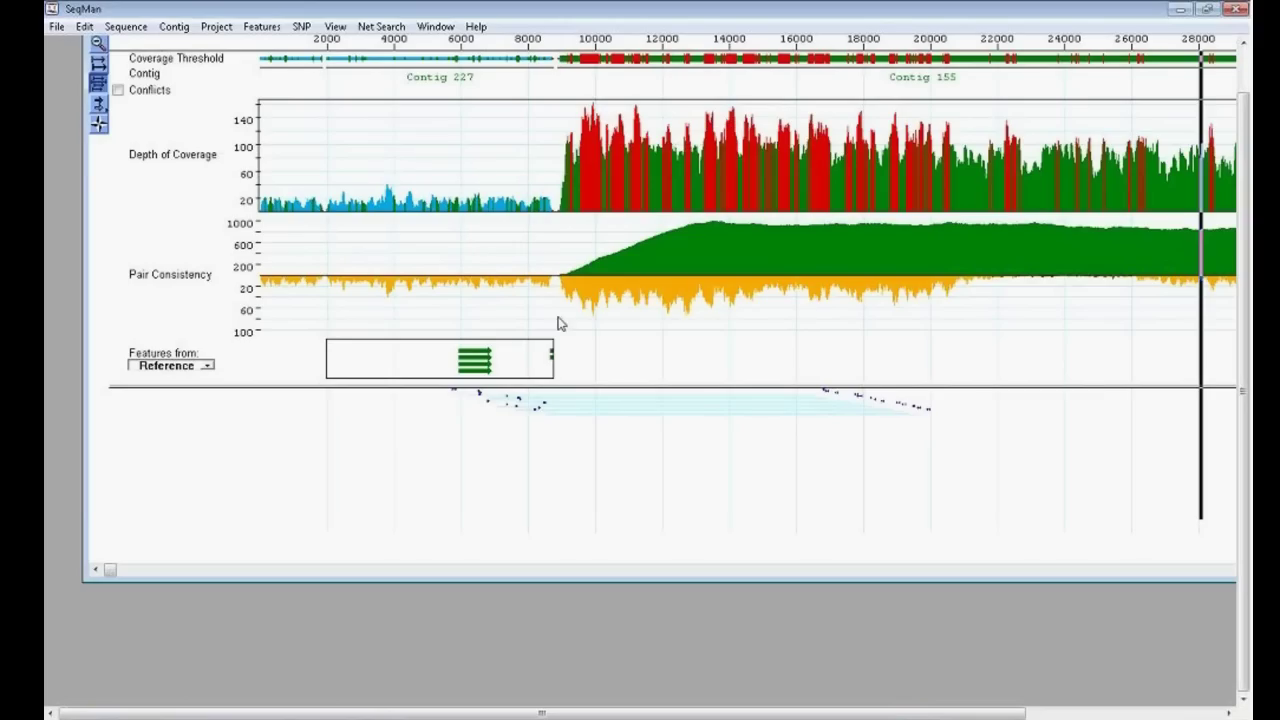
pyautogui.moveTo(673, 172)
pyautogui.moveTo(590, 124)
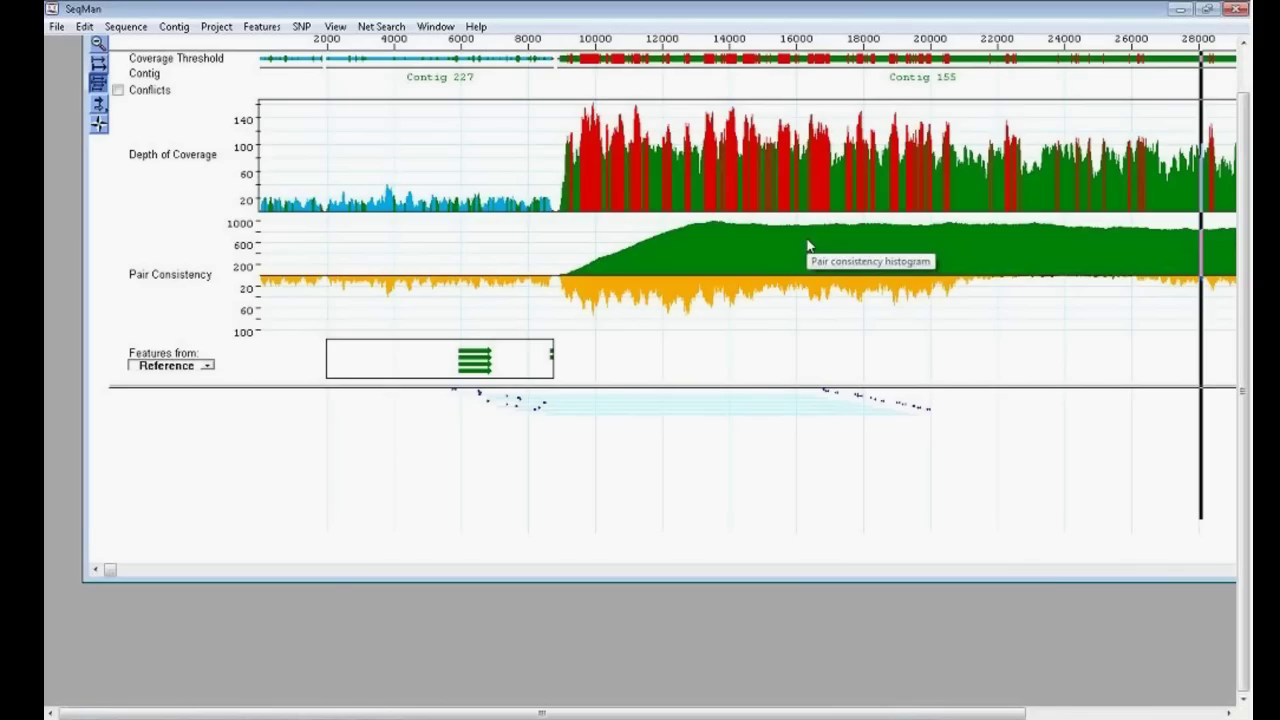
# Set the pair display to Custom showing only consistent single-contig pairs, then enlarge the reads view
pyautogui.click(98, 104)
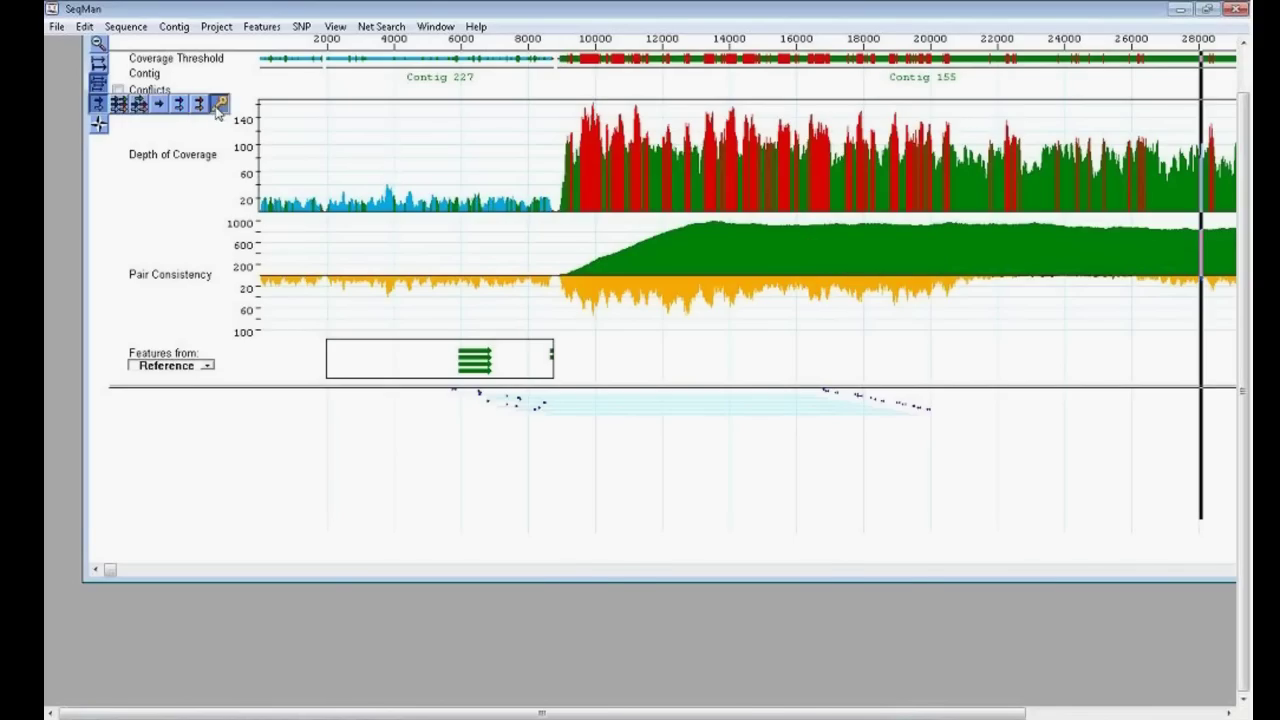
pyautogui.click(180, 108)
pyautogui.moveTo(721, 552); pyautogui.dragTo(712, 404)
pyautogui.click(586, 590)
pyautogui.click(807, 442)
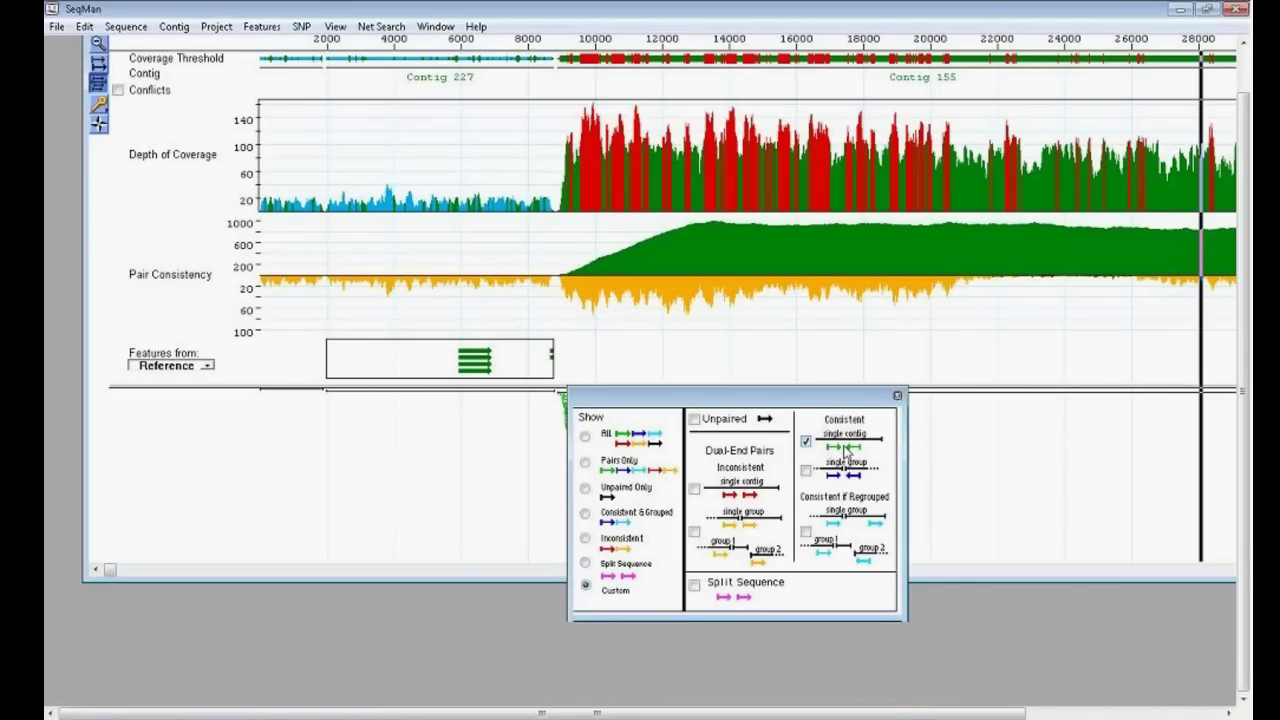
pyautogui.moveTo(841, 400); pyautogui.dragTo(797, 480)
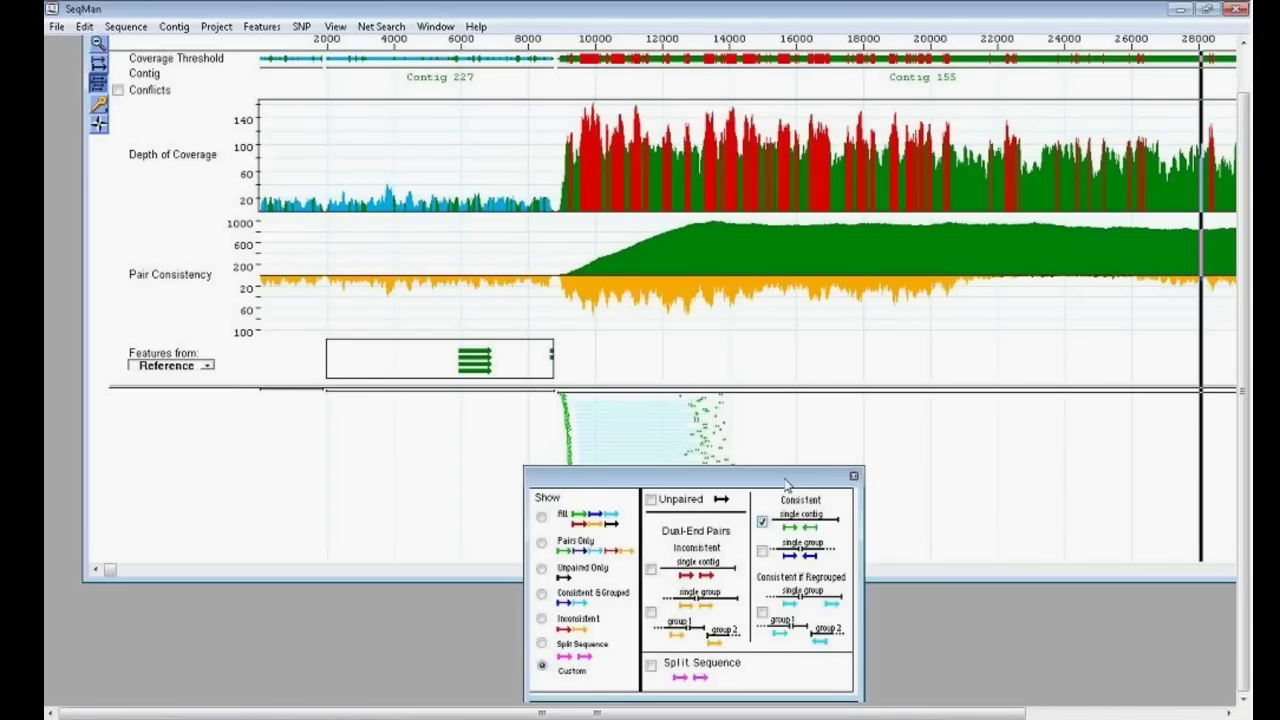
pyautogui.click(854, 477)
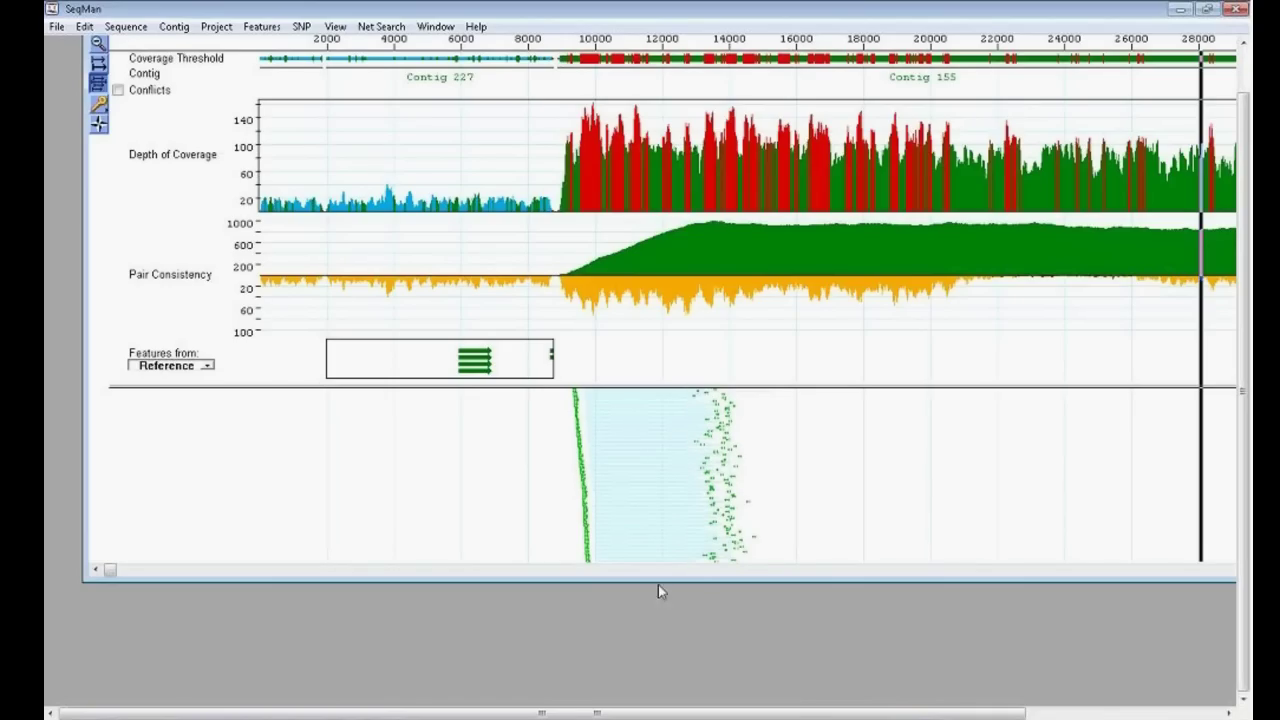
pyautogui.moveTo(689, 578); pyautogui.dragTo(700, 686)
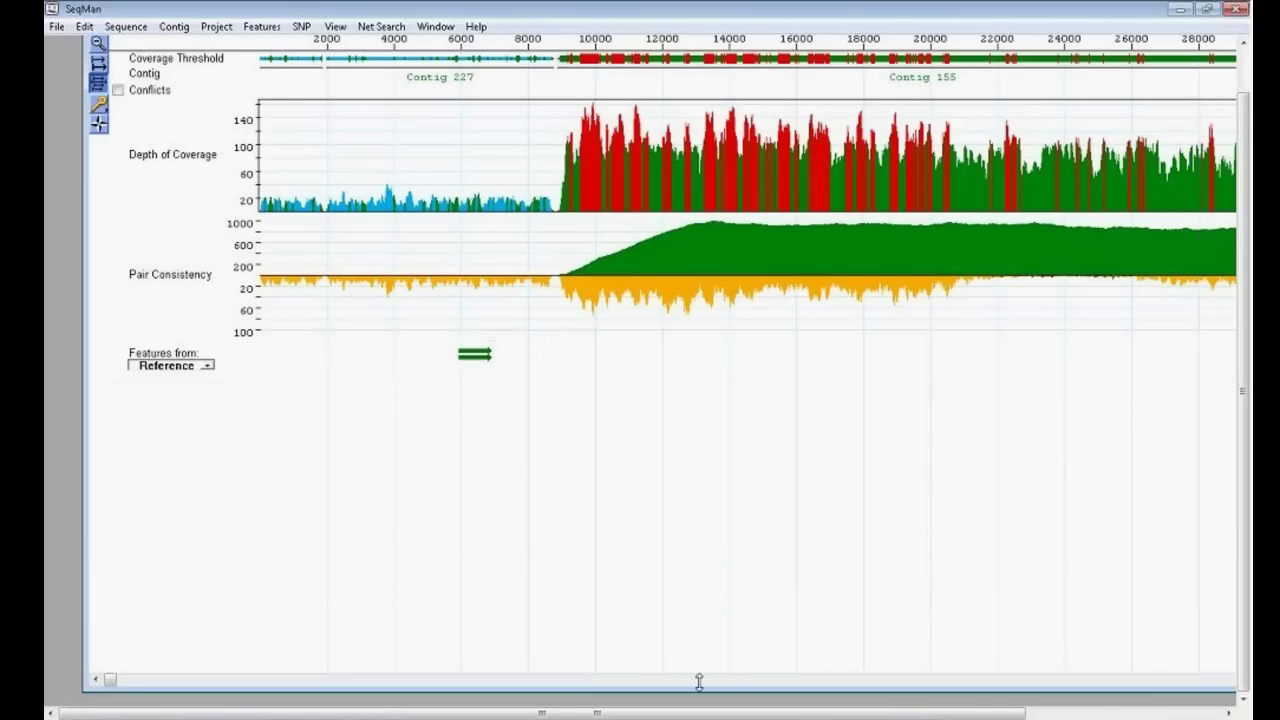
# Show reads as rows labelled by name and jump to the selected region near 28000
pyautogui.click(99, 66)
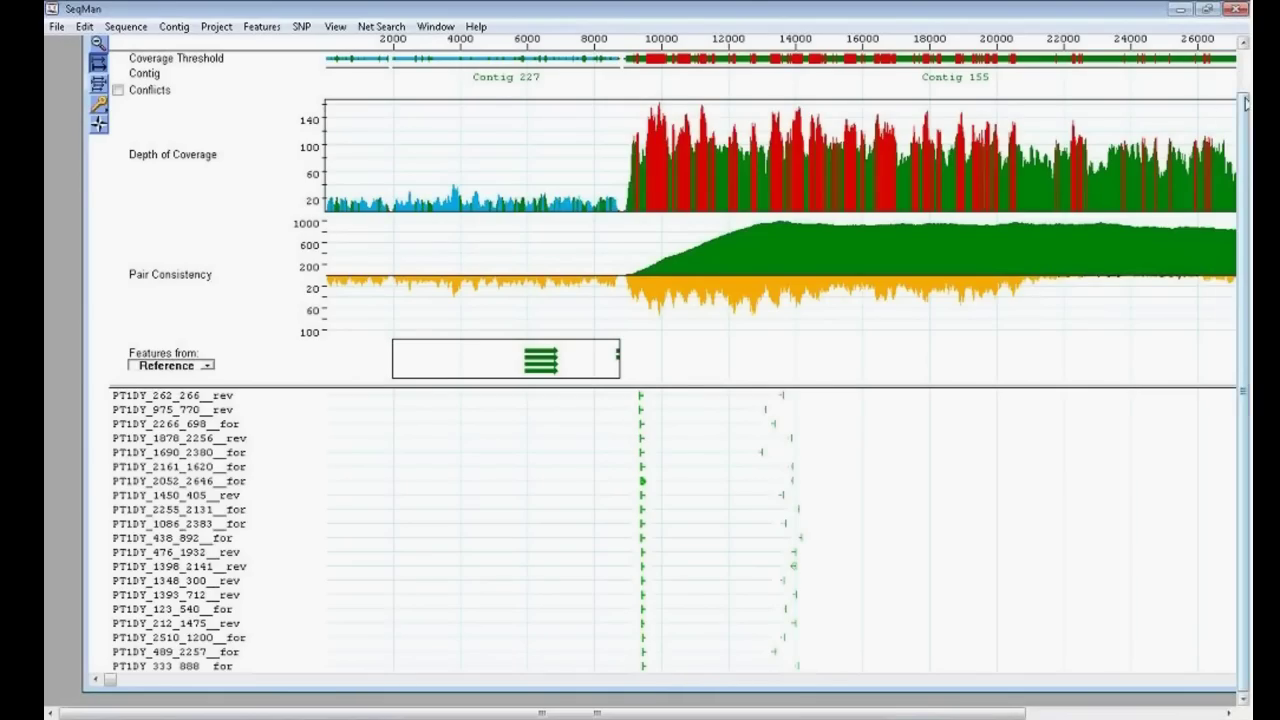
pyautogui.click(1207, 104)
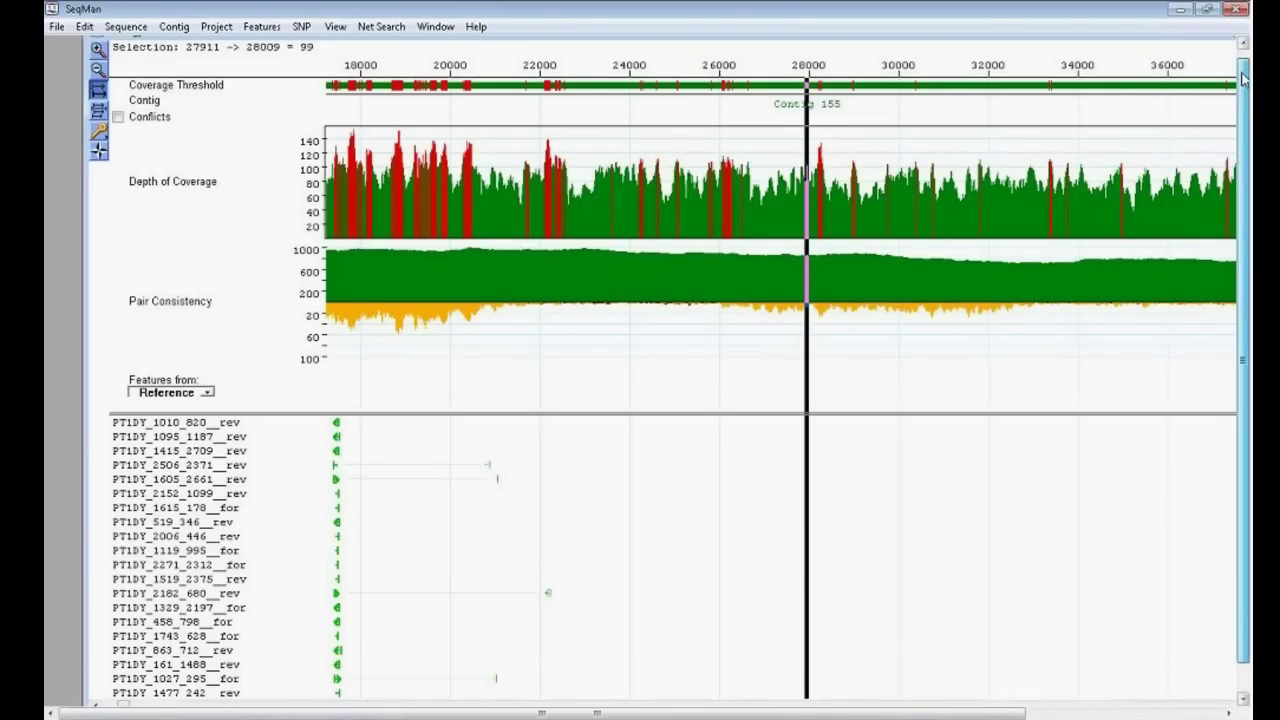
pyautogui.moveTo(1244, 90); pyautogui.dragTo(1244, 110)
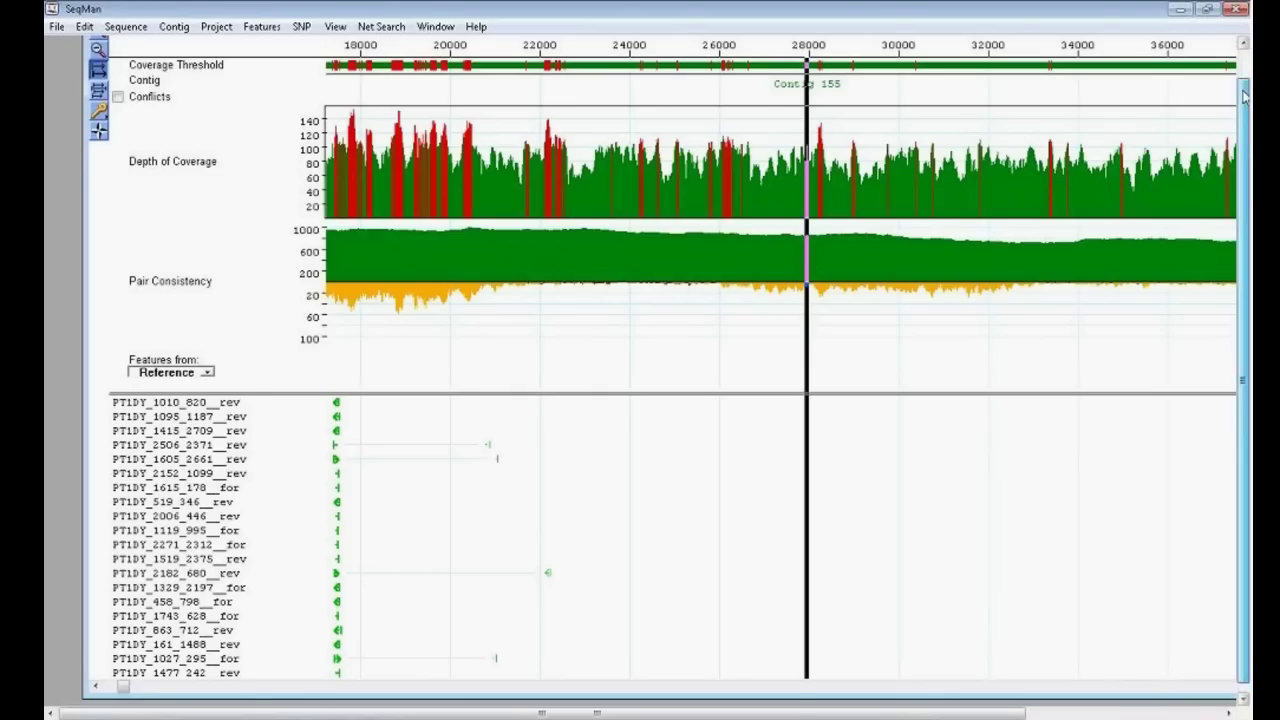
pyautogui.scroll(1, 1236, 112)
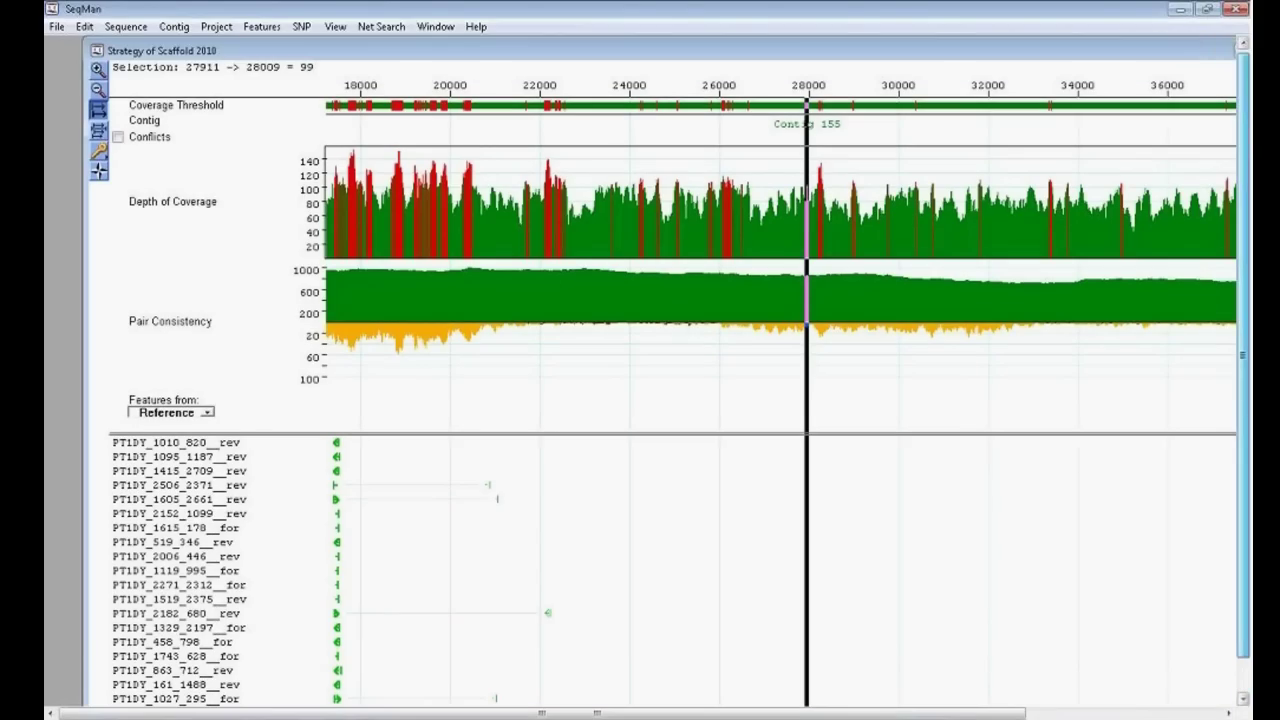
# Maximize the Strategy window, zoom out to all of Contig 155, and pick the arrow tool
pyautogui.doubleClick(1180, 49)
pyautogui.click(68, 87)
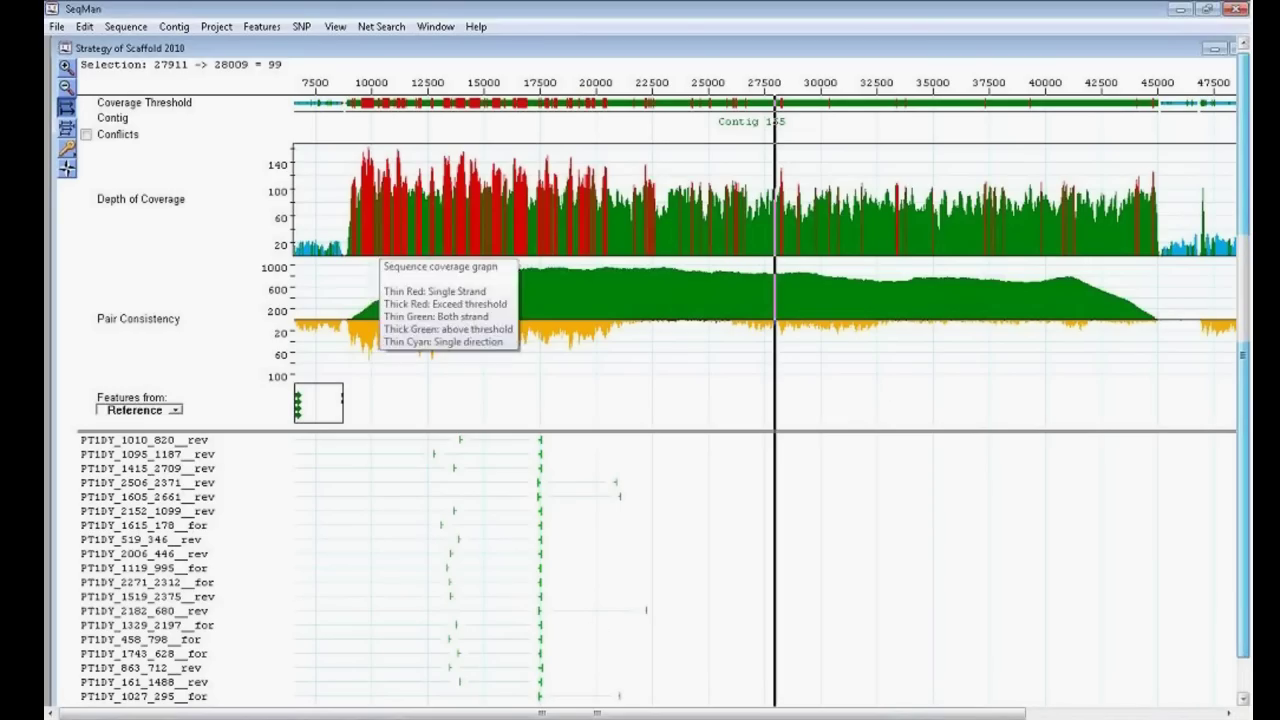
pyautogui.click(68, 150)
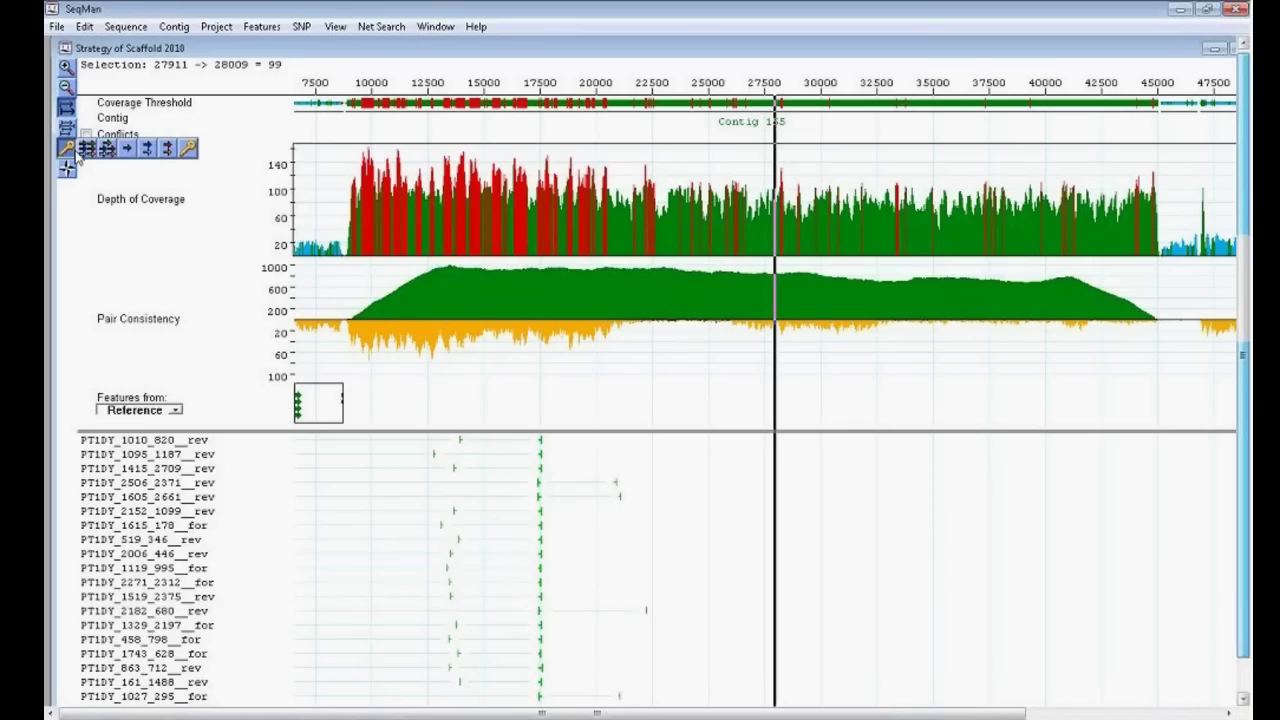
pyautogui.click(145, 150)
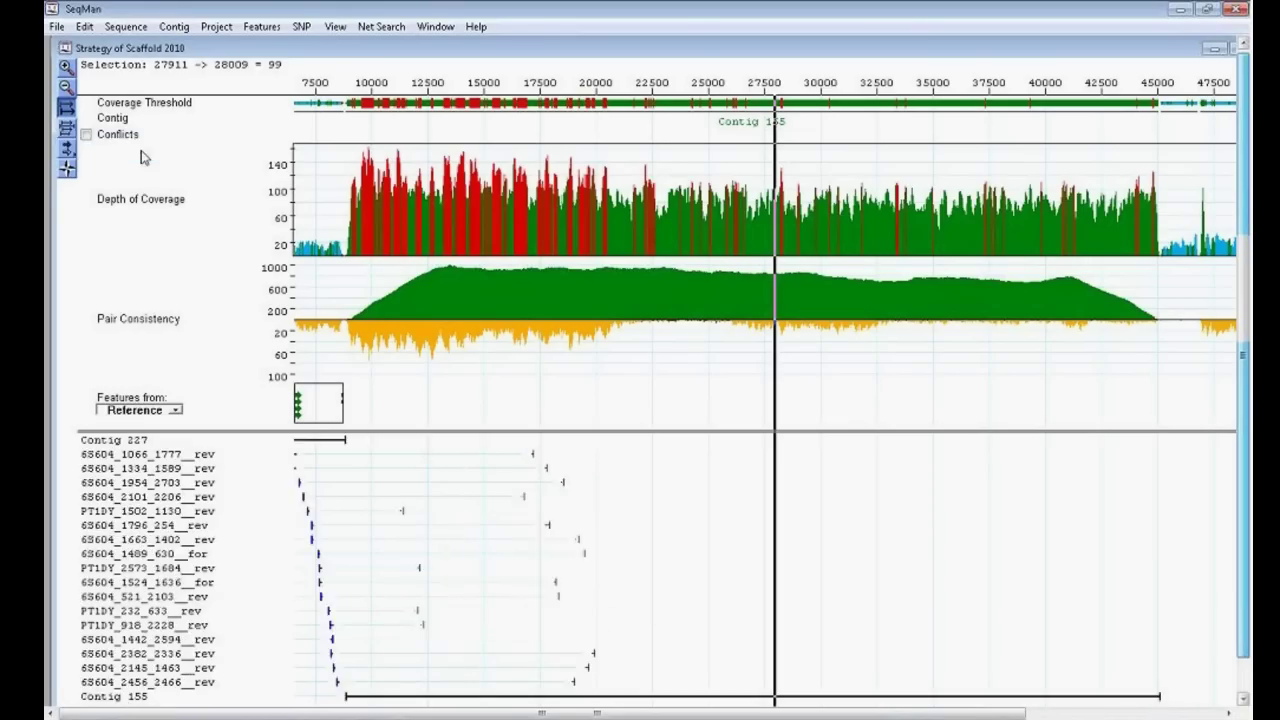
# Switch reads to the compact pair overview, mark position 29116, and give the graphs more room
pyautogui.click(66, 128)
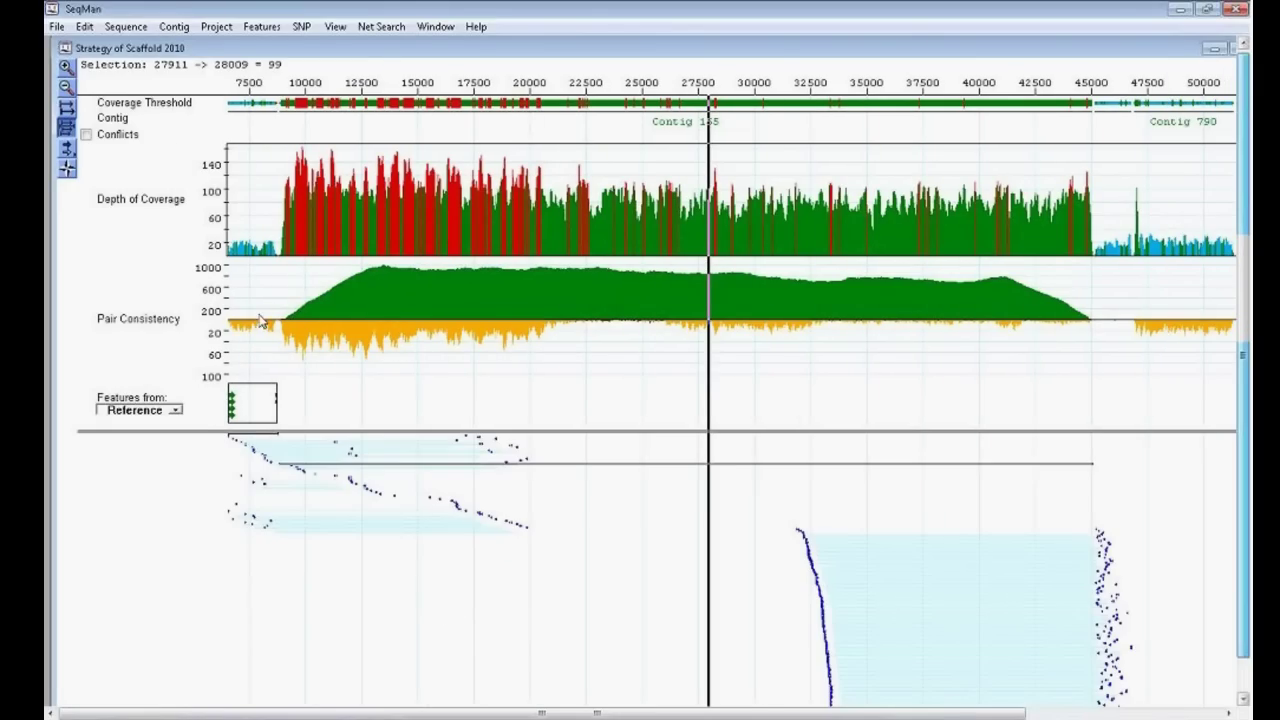
pyautogui.click(734, 105)
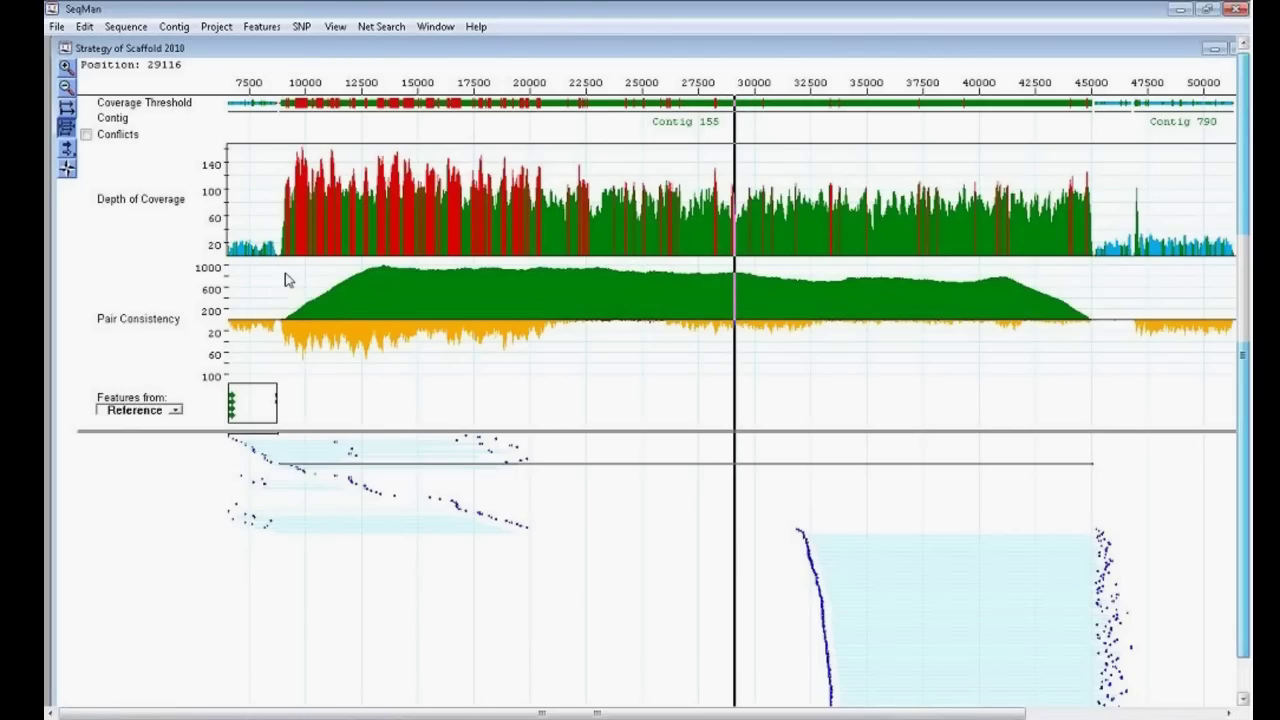
pyautogui.moveTo(281, 110)
pyautogui.moveTo(1096, 112)
pyautogui.scroll(-5, 914, 534)
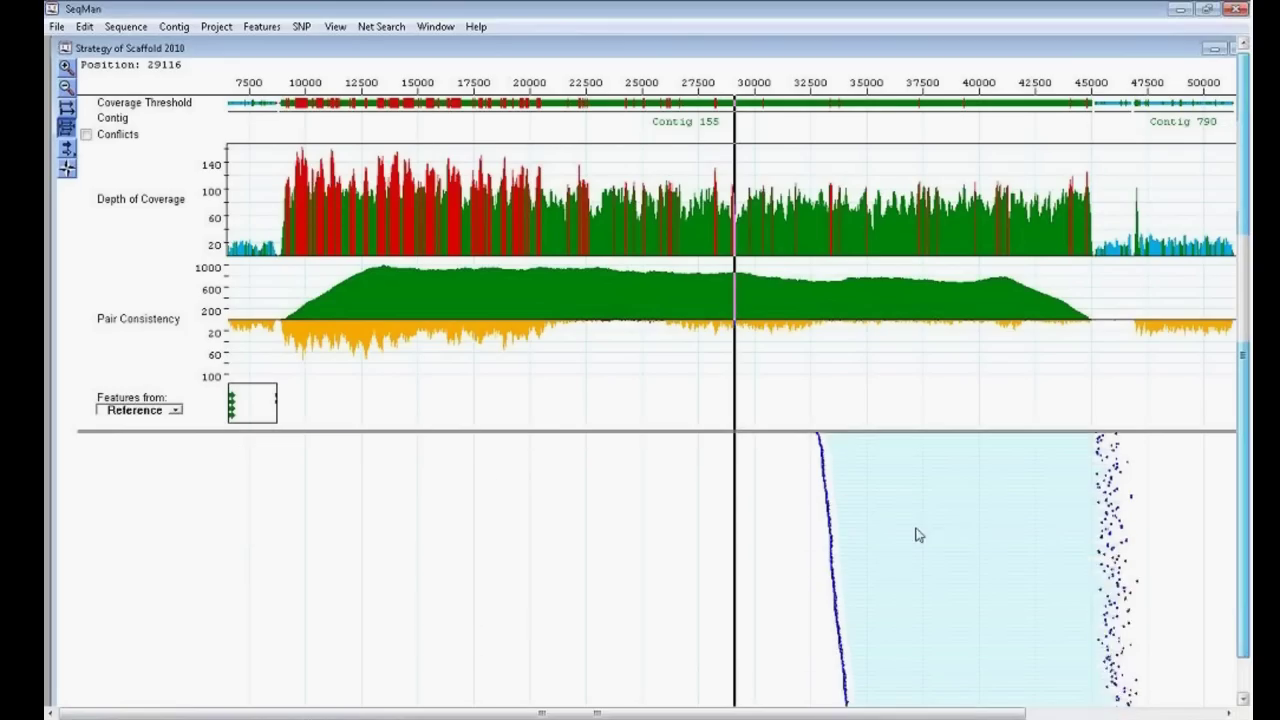
pyautogui.scroll(3, 912, 522)
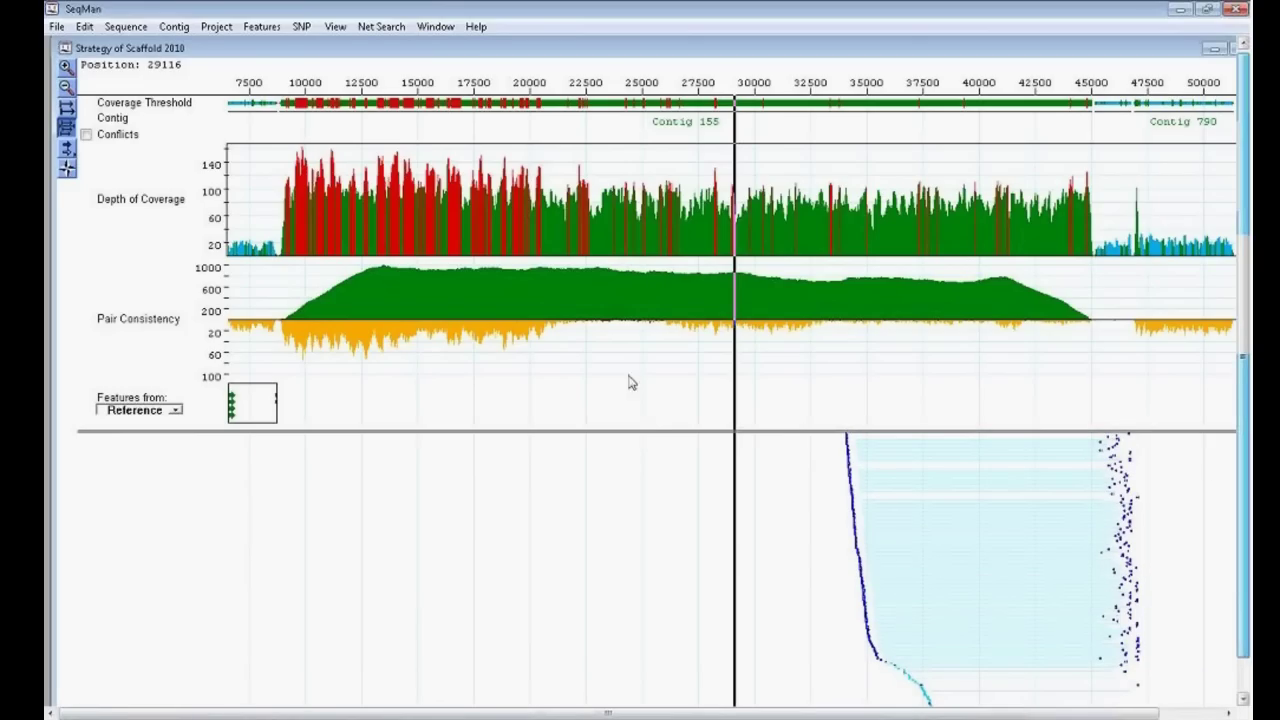
pyautogui.moveTo(623, 434); pyautogui.dragTo(625, 499)
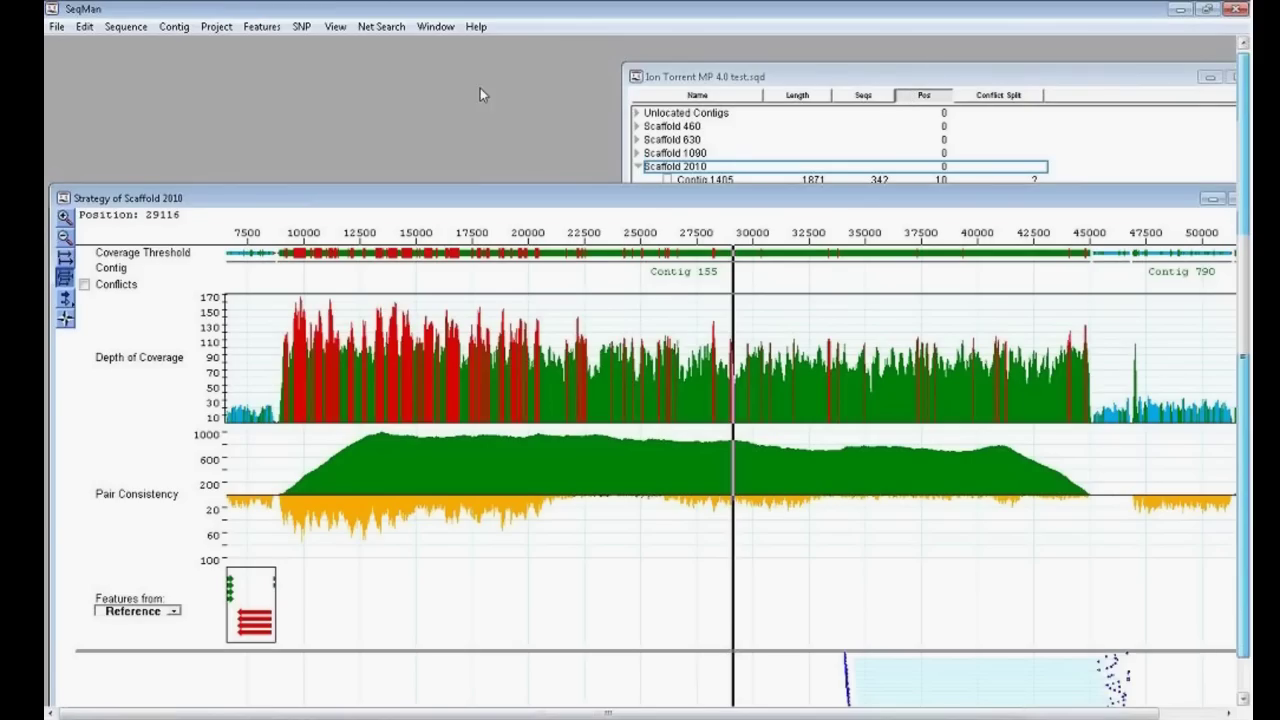
pyautogui.click(832, 80)
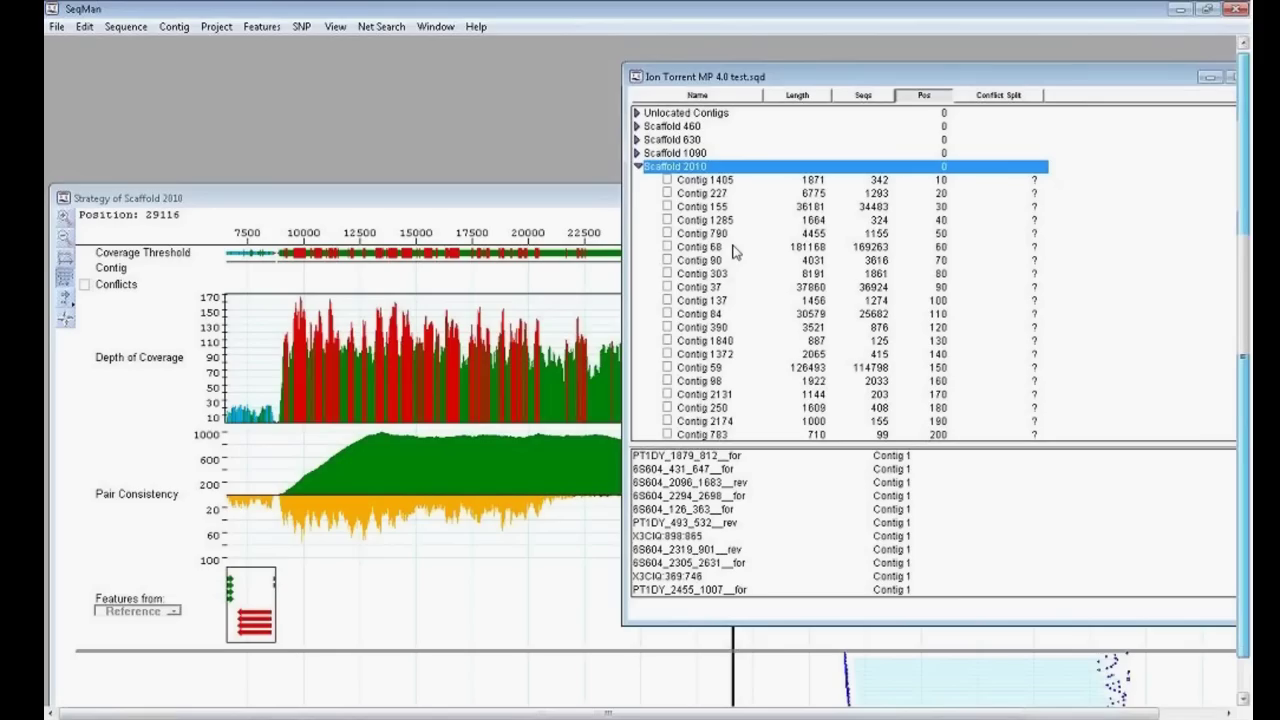
pyautogui.click(546, 203)
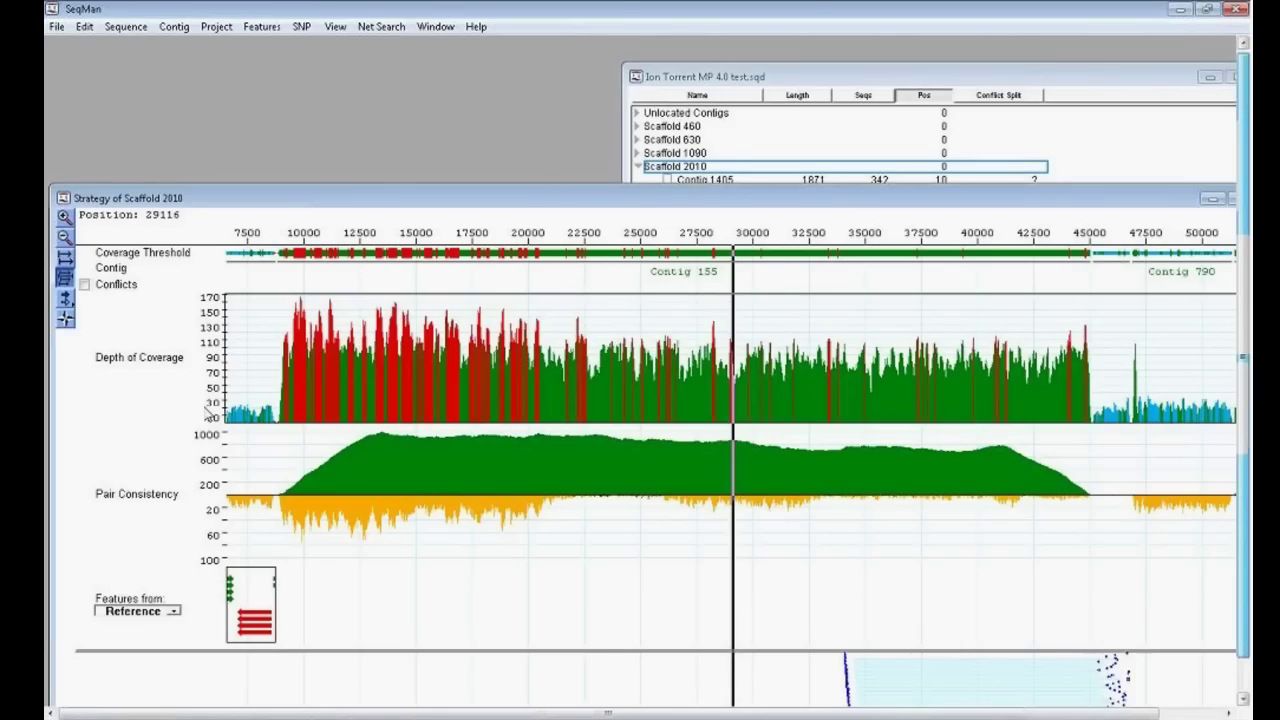
pyautogui.click(176, 30)
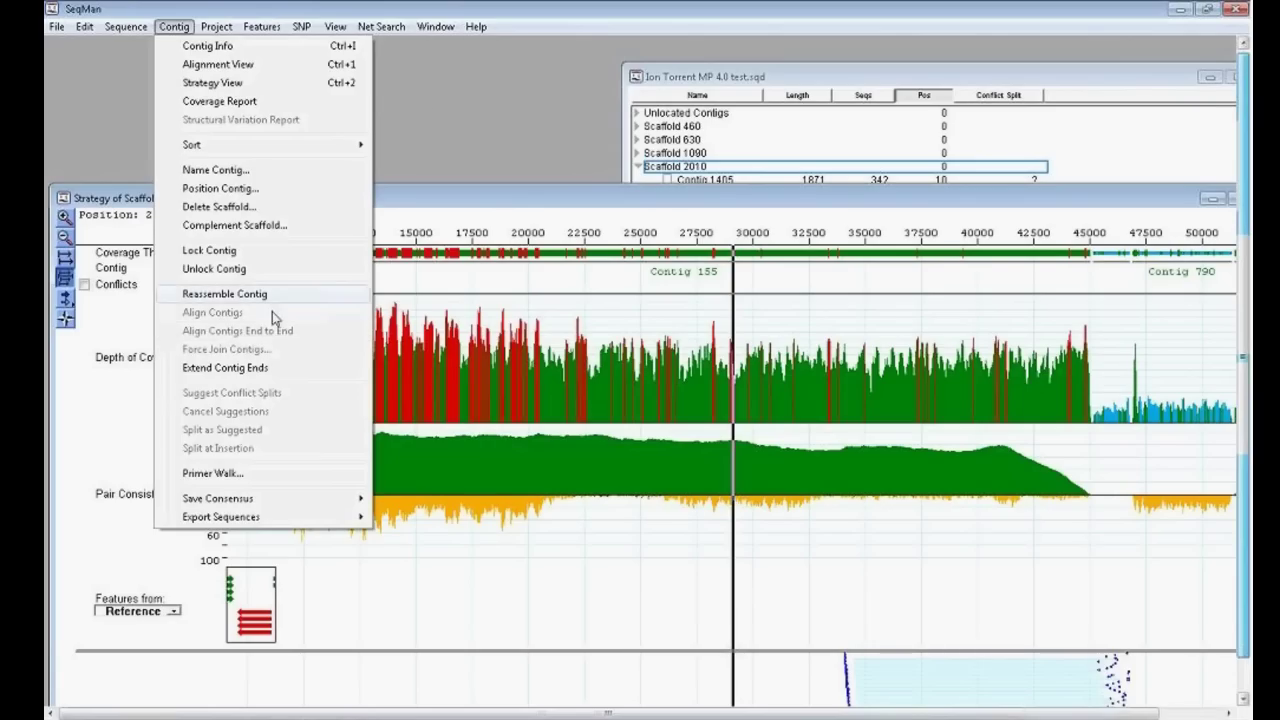
pyautogui.click(423, 114)
pyautogui.click(838, 80)
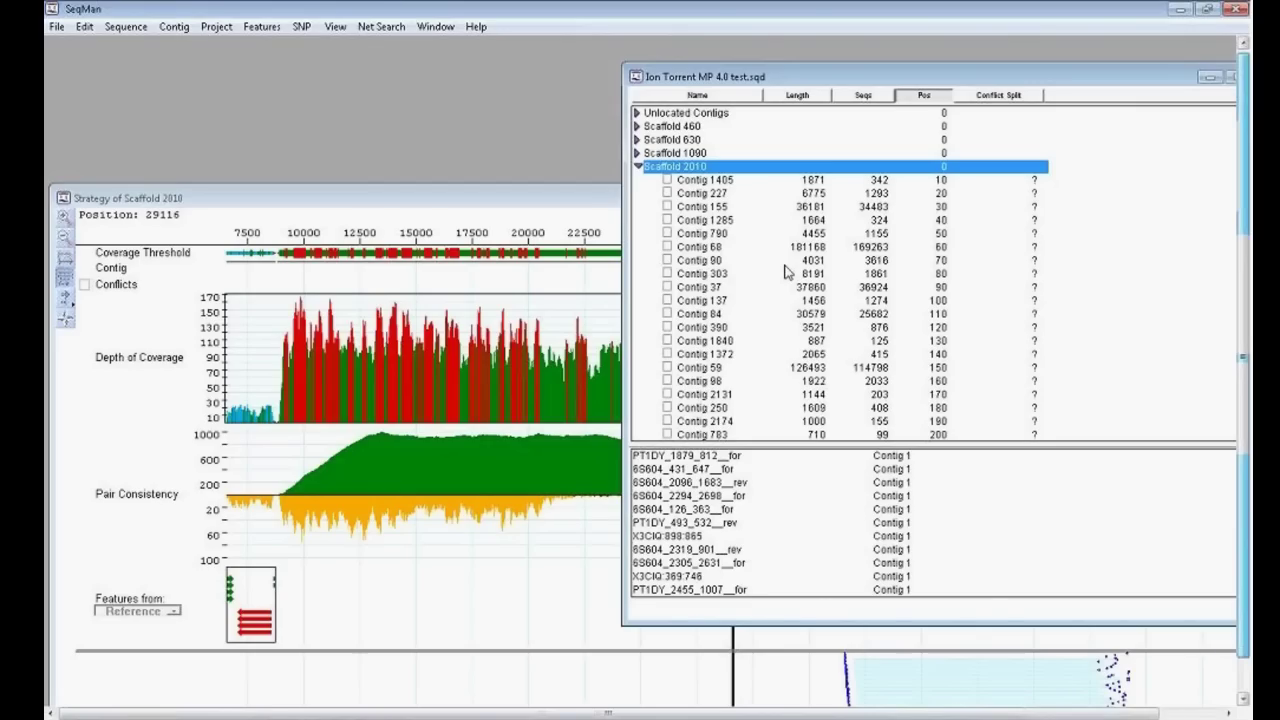
pyautogui.click(180, 30)
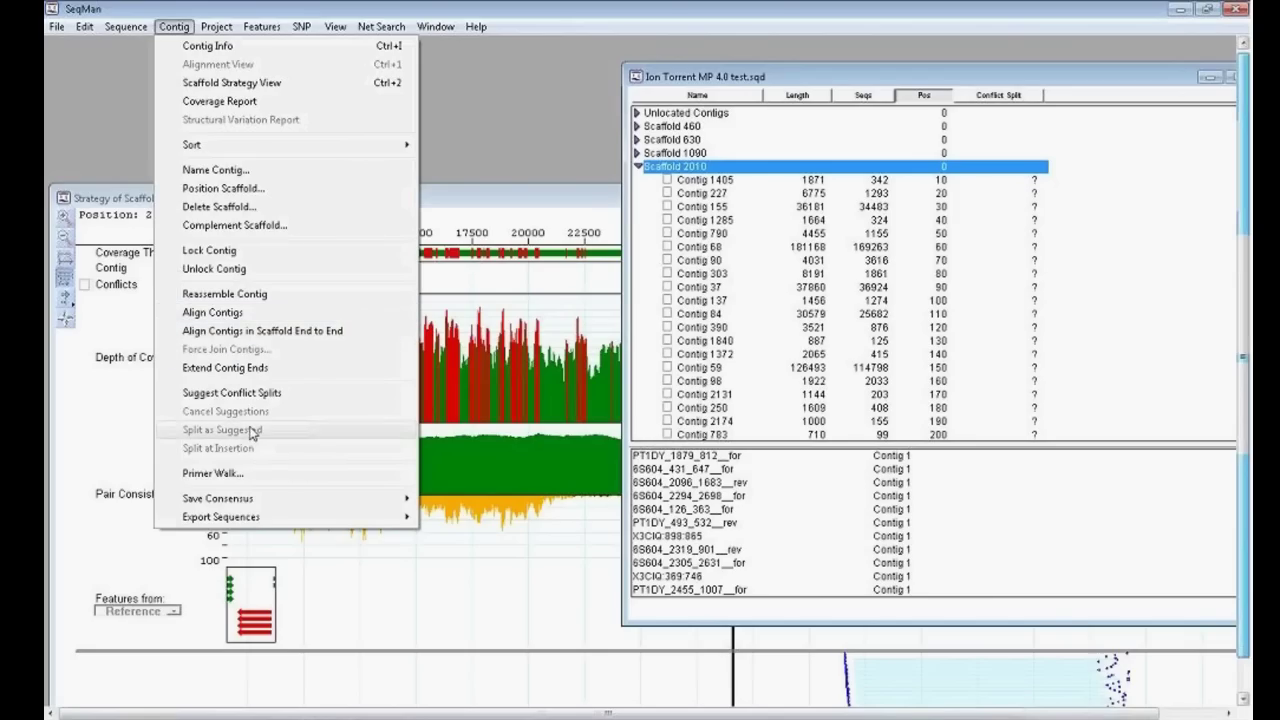
pyautogui.click(553, 197)
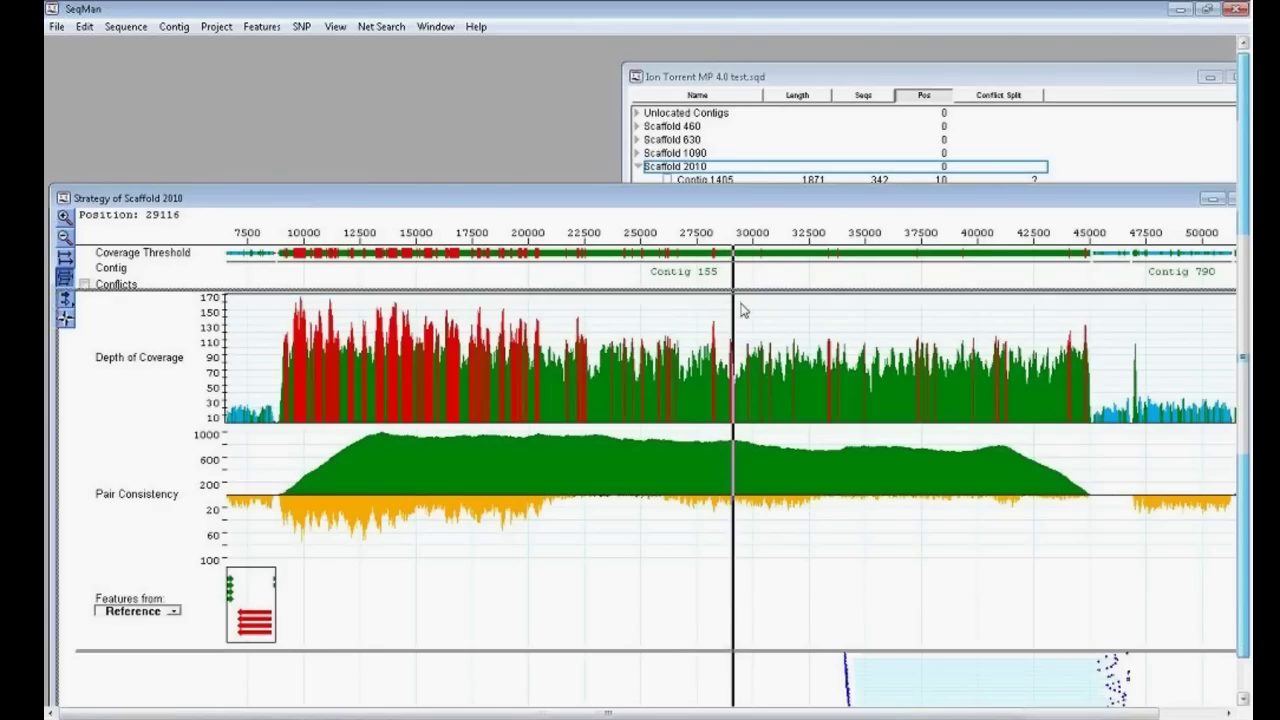
pyautogui.click(727, 180)
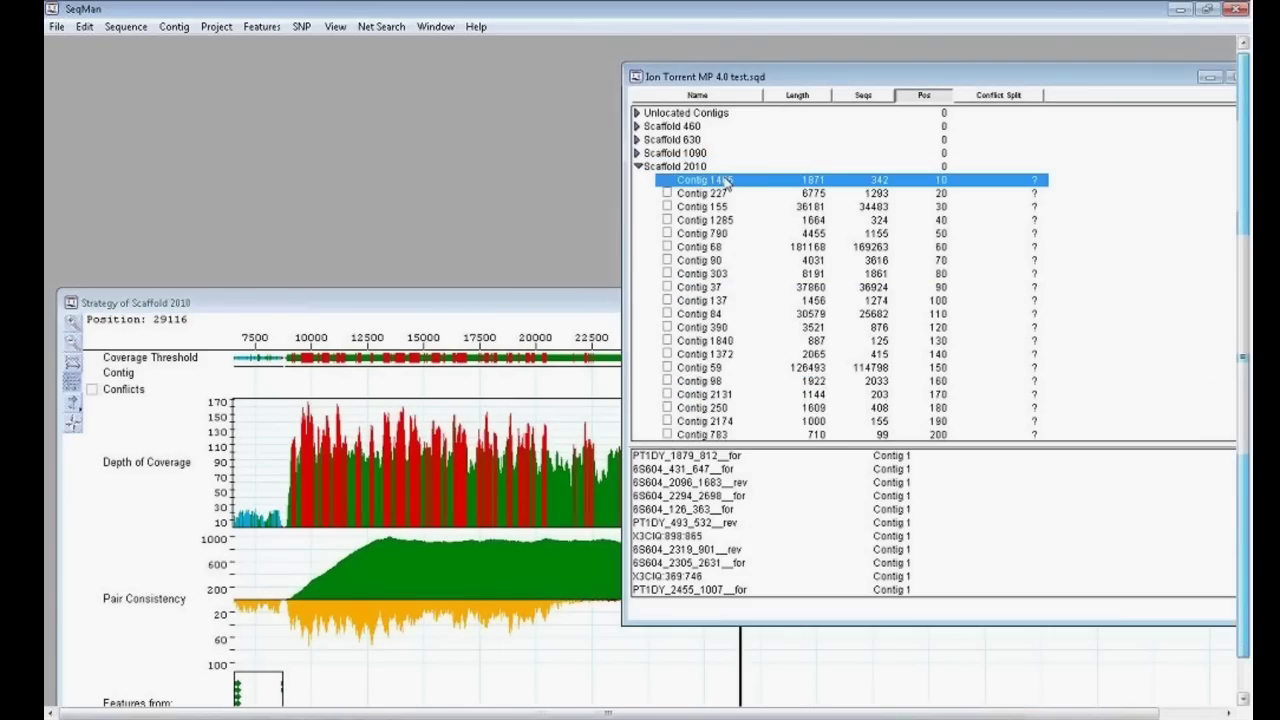
# Open the Contig 1405 alignment and trim the overhanging left ends of its first two reads
pyautogui.doubleClick(727, 181)
pyautogui.moveTo(624, 513); pyautogui.dragTo(1183, 547)
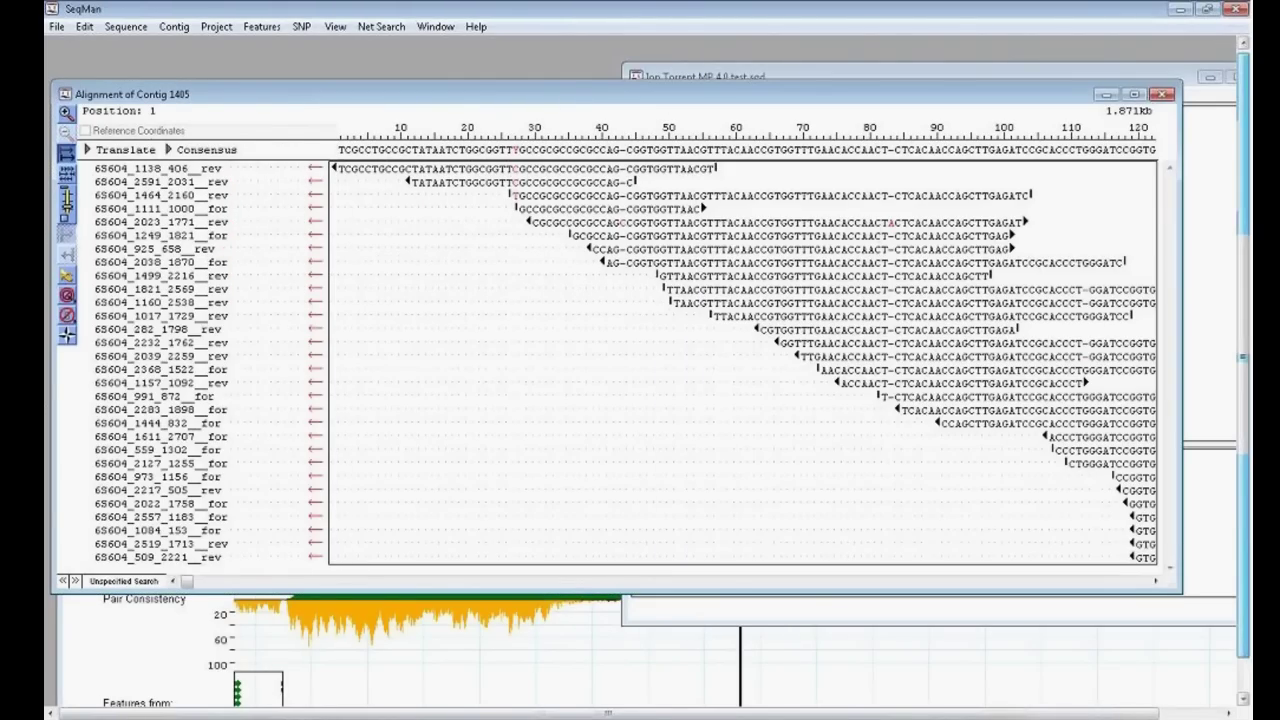
pyautogui.click(340, 169)
pyautogui.moveTo(338, 169); pyautogui.dragTo(548, 169)
pyautogui.moveTo(358, 183); pyautogui.dragTo(480, 183)
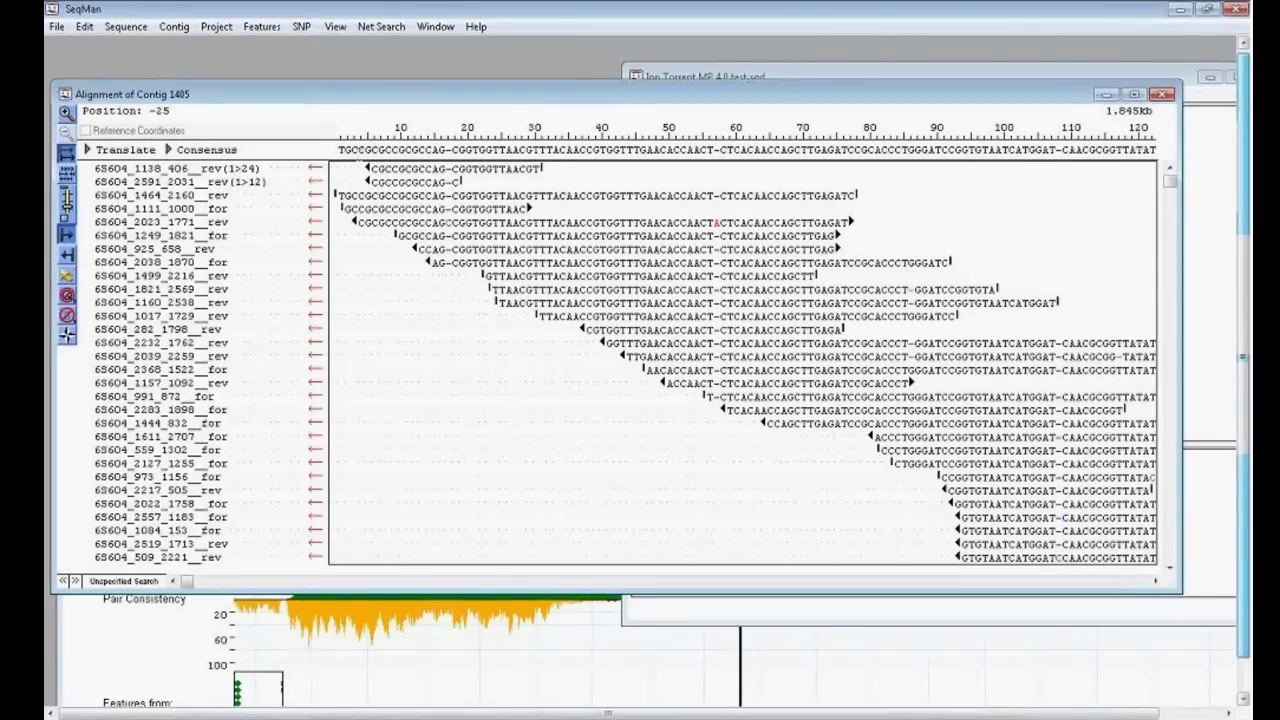
# Check the trimmed Contig 1405 alignment through to its end, then close it
pyautogui.moveTo(340, 150); pyautogui.dragTo(942, 234)
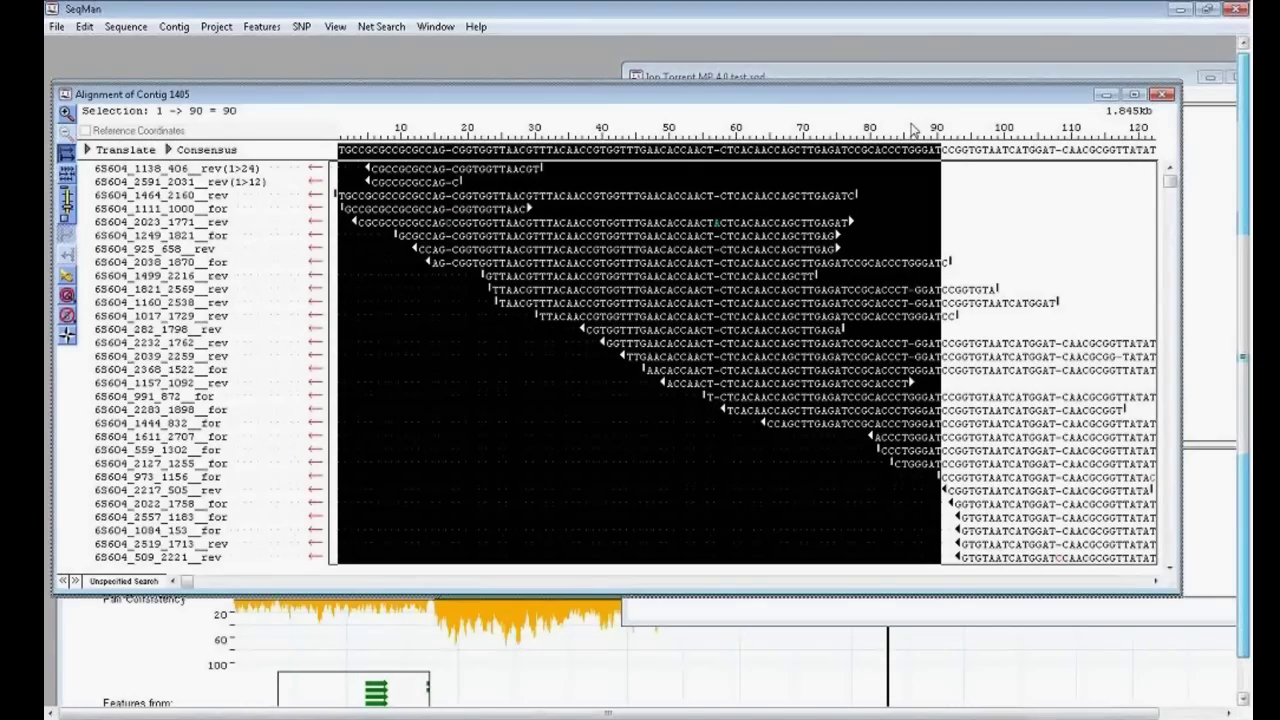
pyautogui.moveTo(911, 95); pyautogui.dragTo(910, 218)
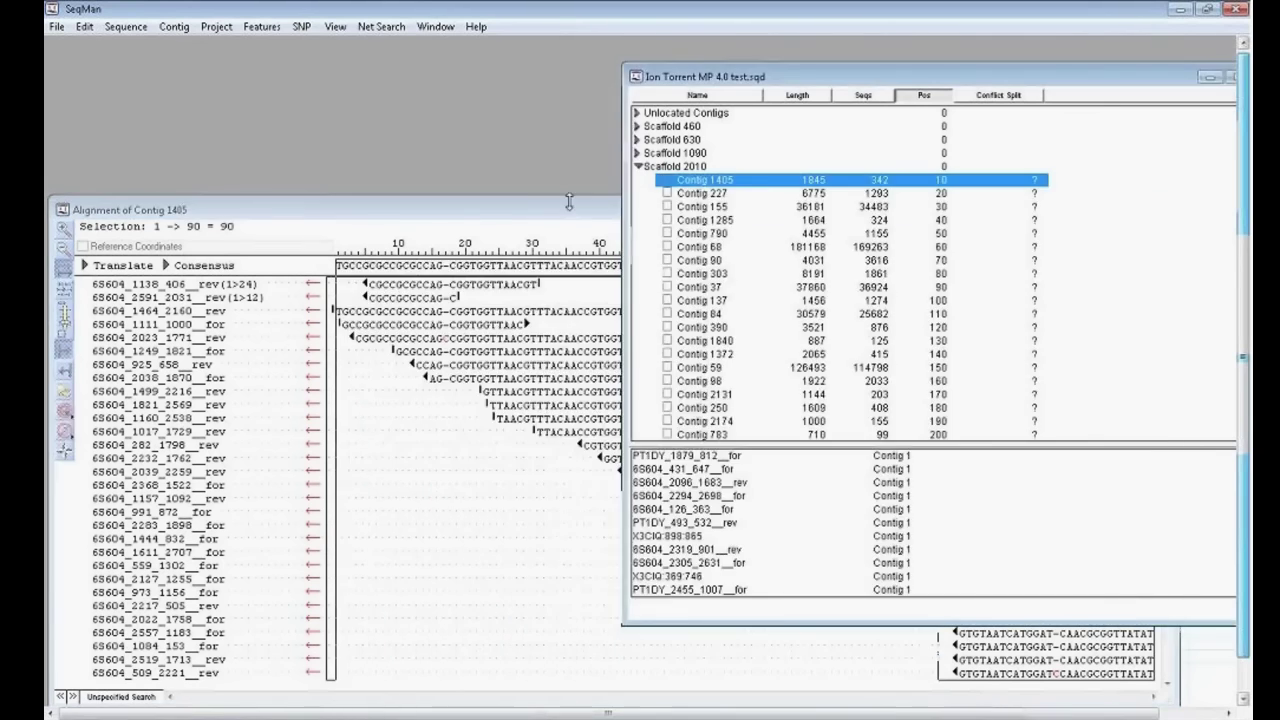
pyautogui.click(565, 212)
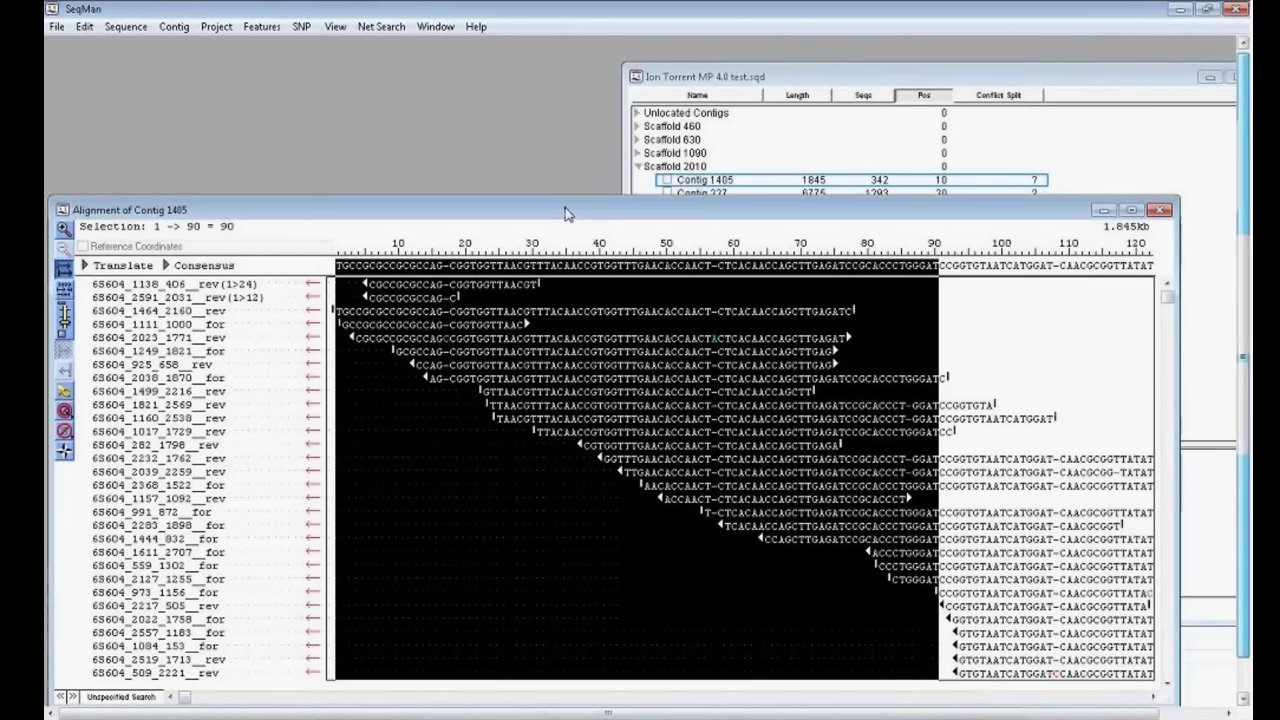
pyautogui.doubleClick(565, 212)
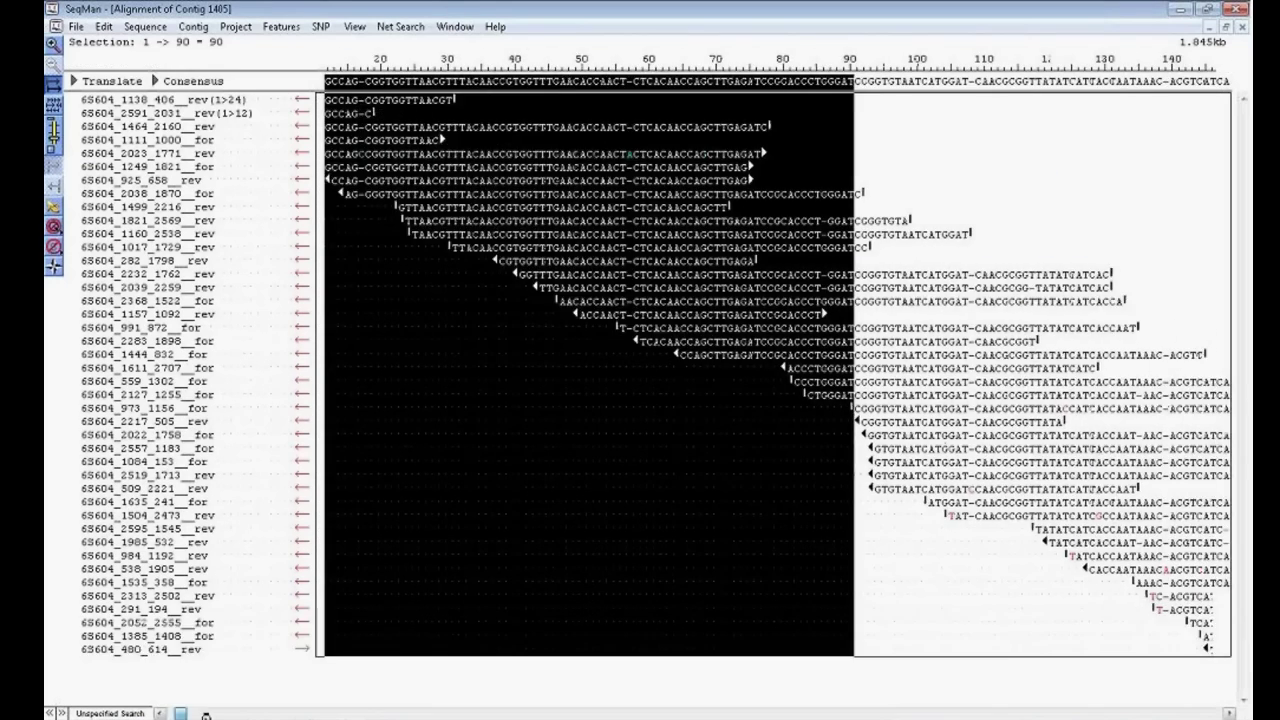
pyautogui.hscroll(15, 773, 380)
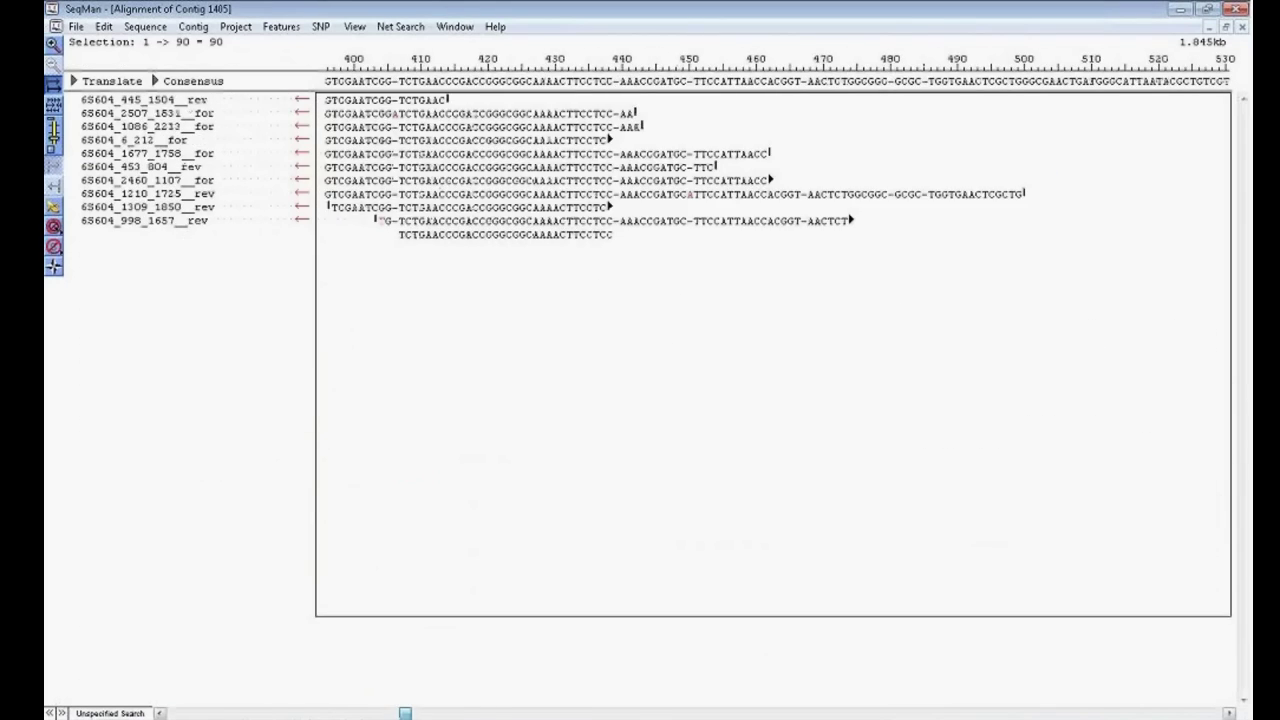
pyautogui.hscroll(20, 773, 380)
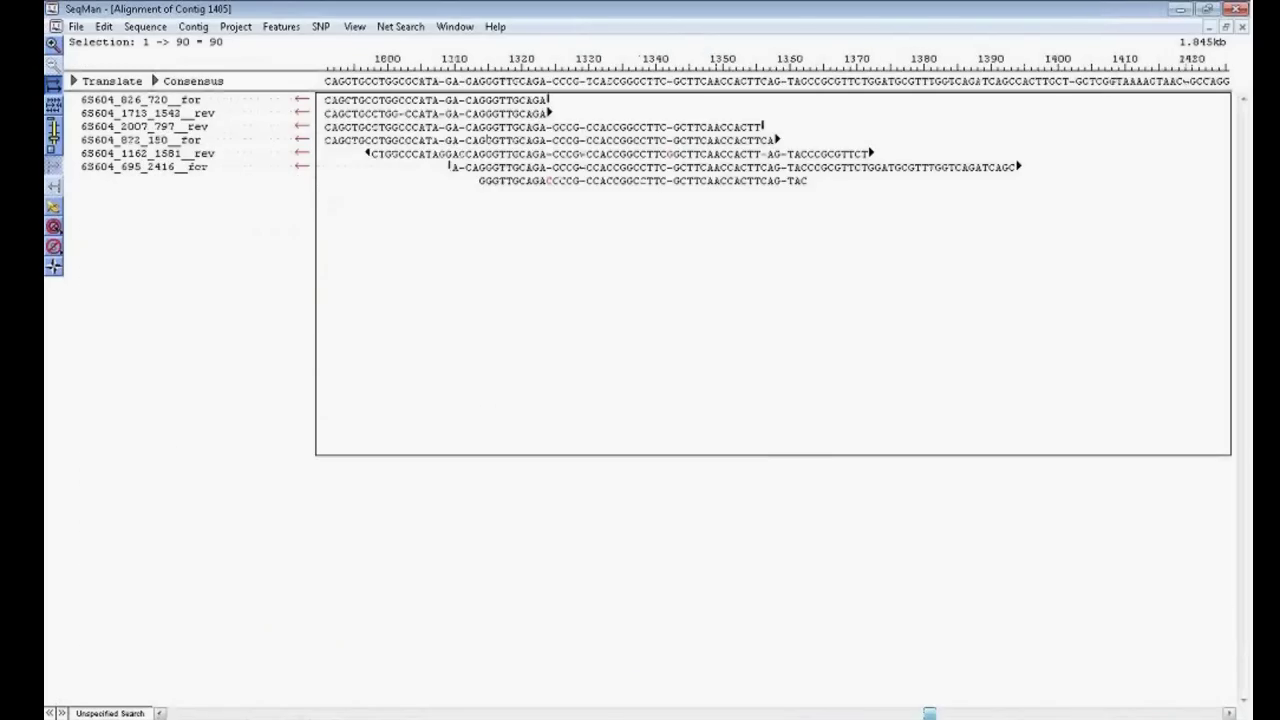
pyautogui.click(1185, 713)
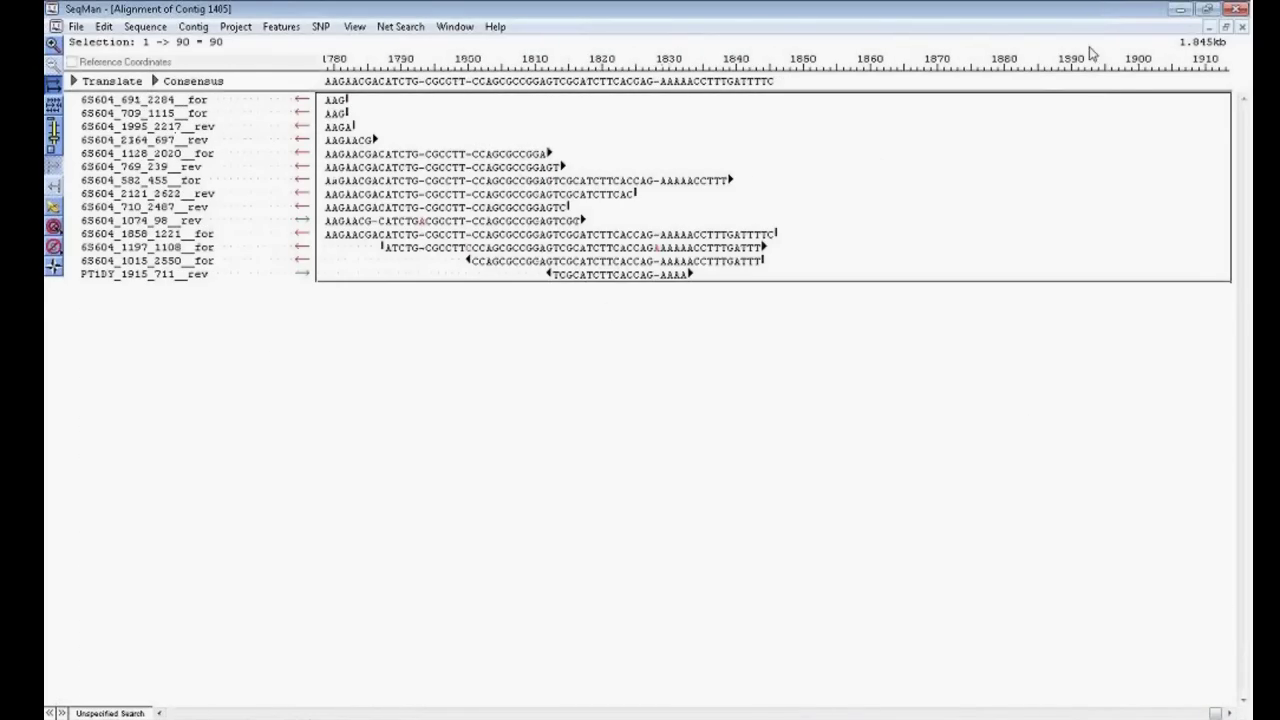
pyautogui.click(1242, 28)
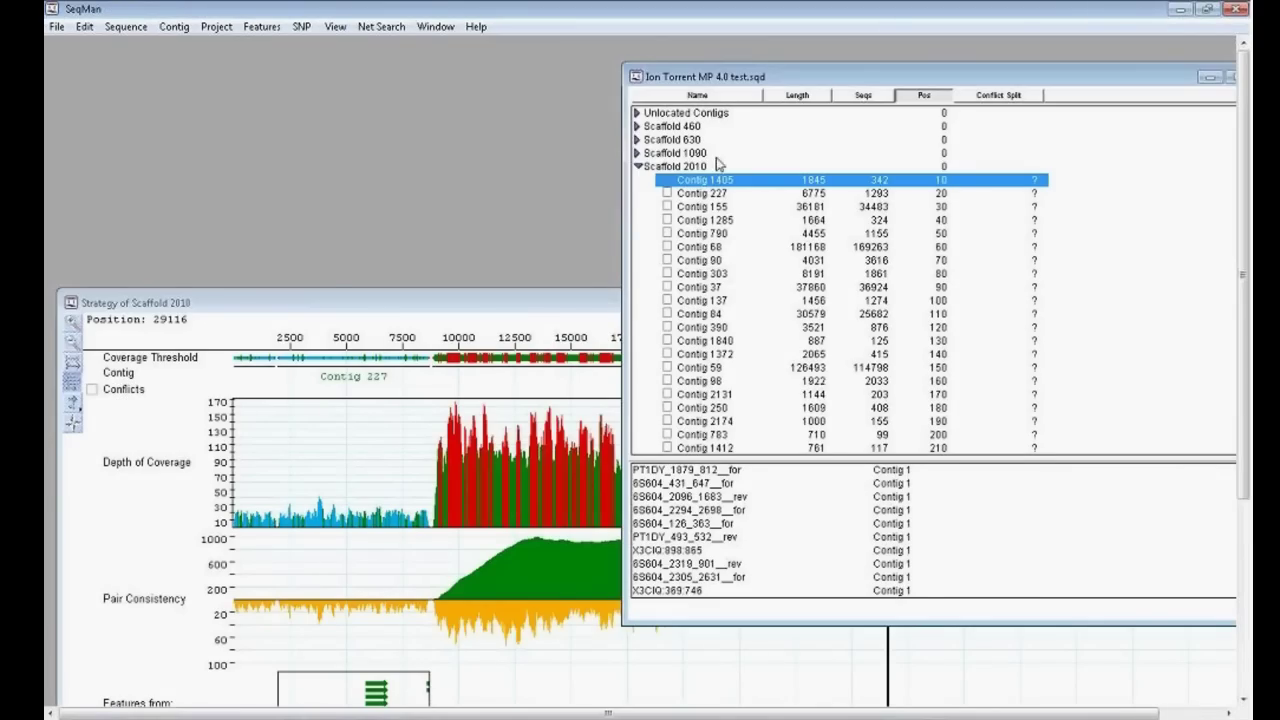
# Open the Contig 155 alignment, select the first 40 bases of its first read, and reposition the window
pyautogui.click(708, 209)
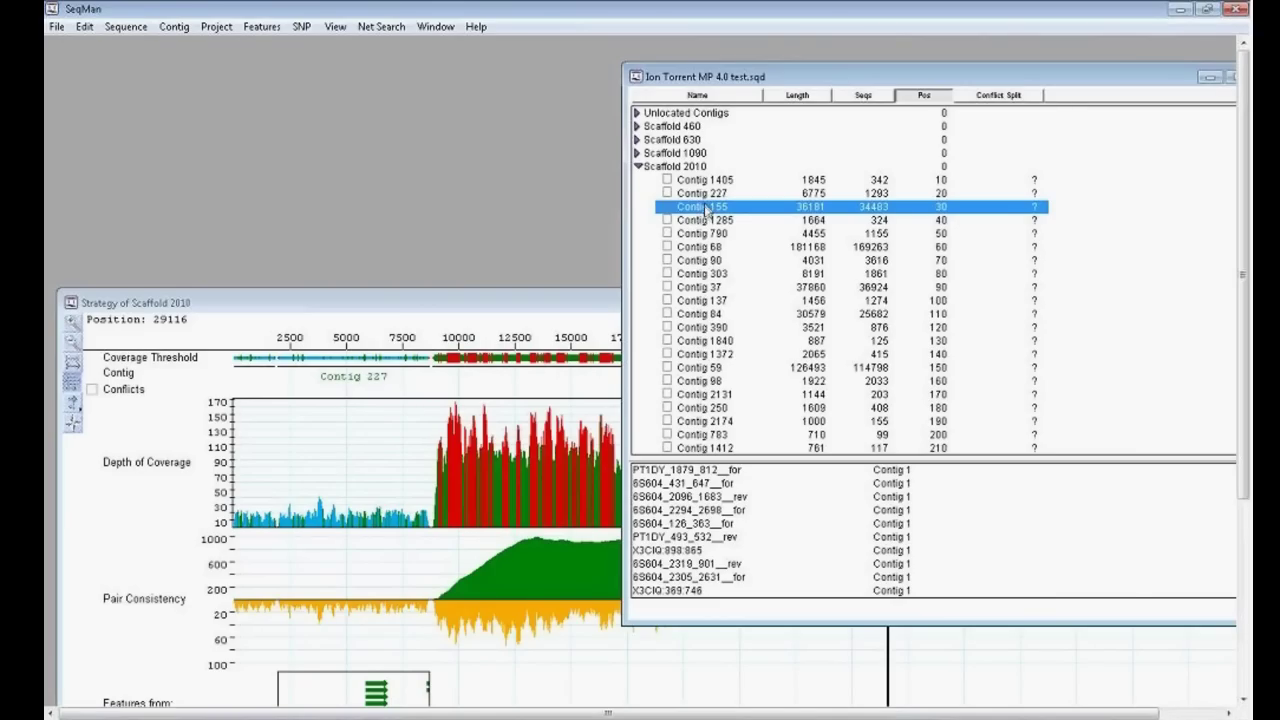
pyautogui.doubleClick(706, 208)
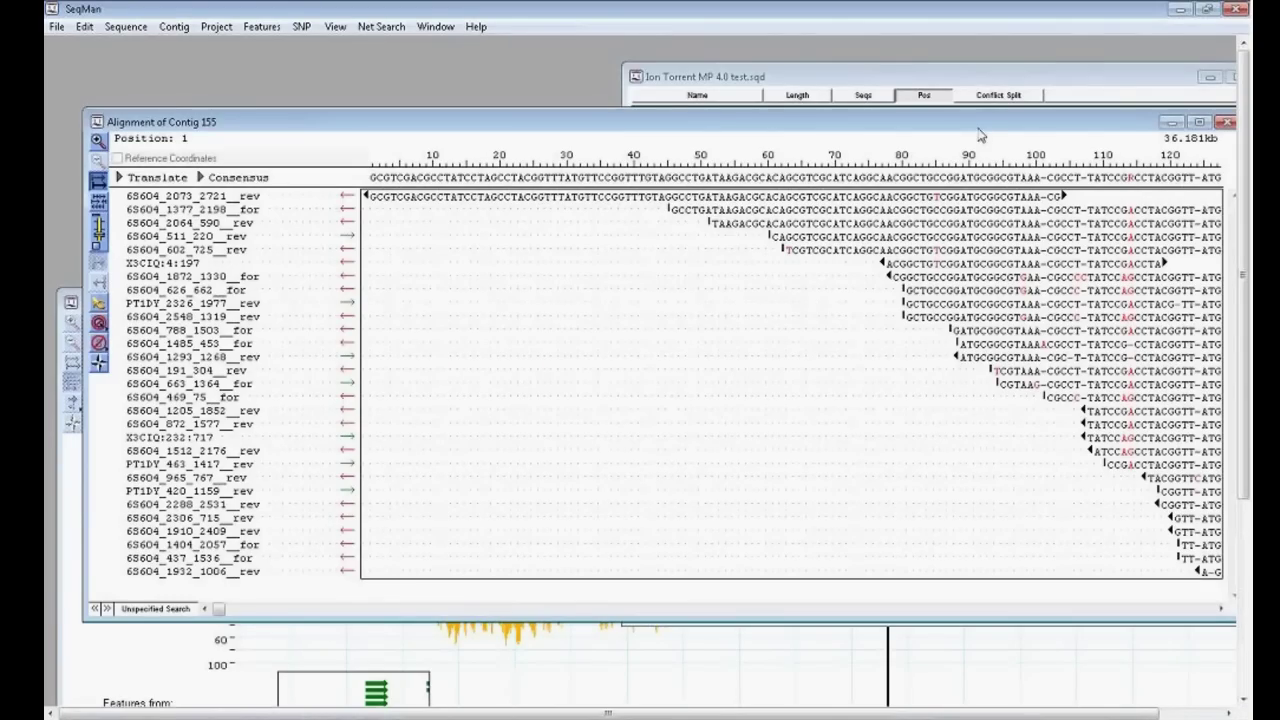
pyautogui.moveTo(982, 130); pyautogui.dragTo(942, 113)
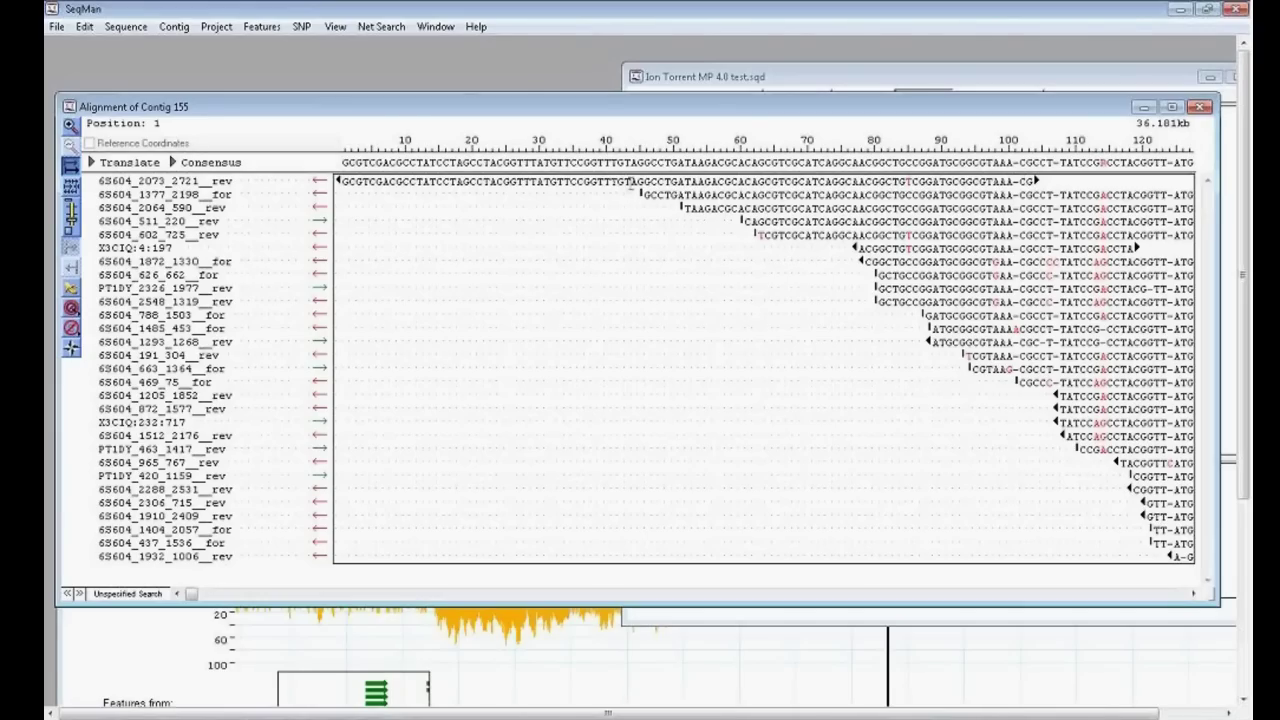
pyautogui.moveTo(642, 181); pyautogui.dragTo(690, 181)
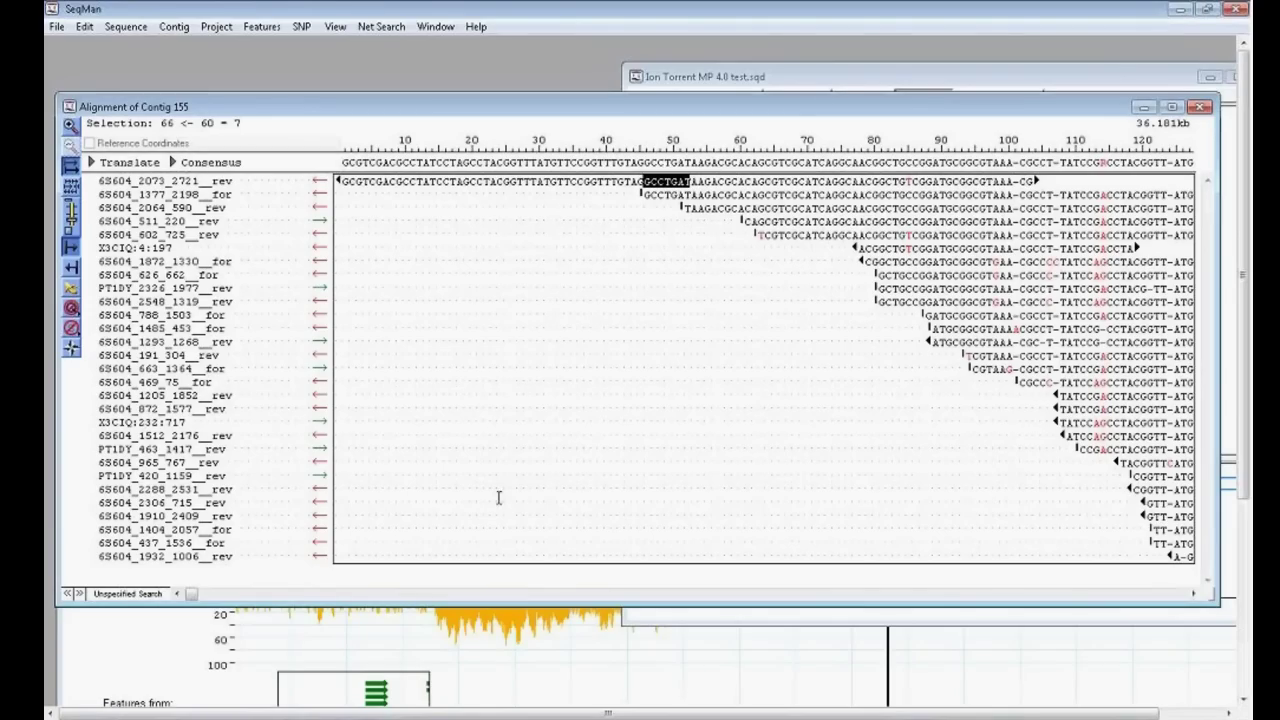
pyautogui.moveTo(616, 182); pyautogui.dragTo(345, 182)
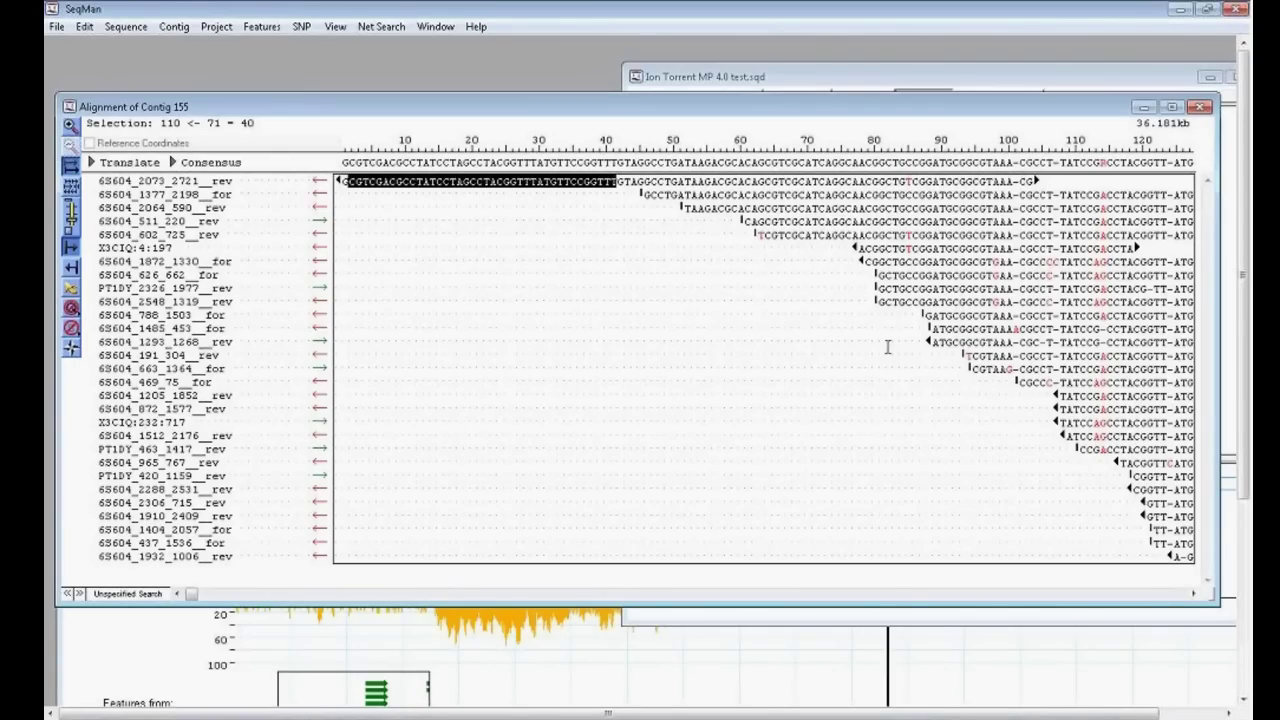
pyautogui.moveTo(598, 110); pyautogui.dragTo(655, 280)
pyautogui.click(815, 75)
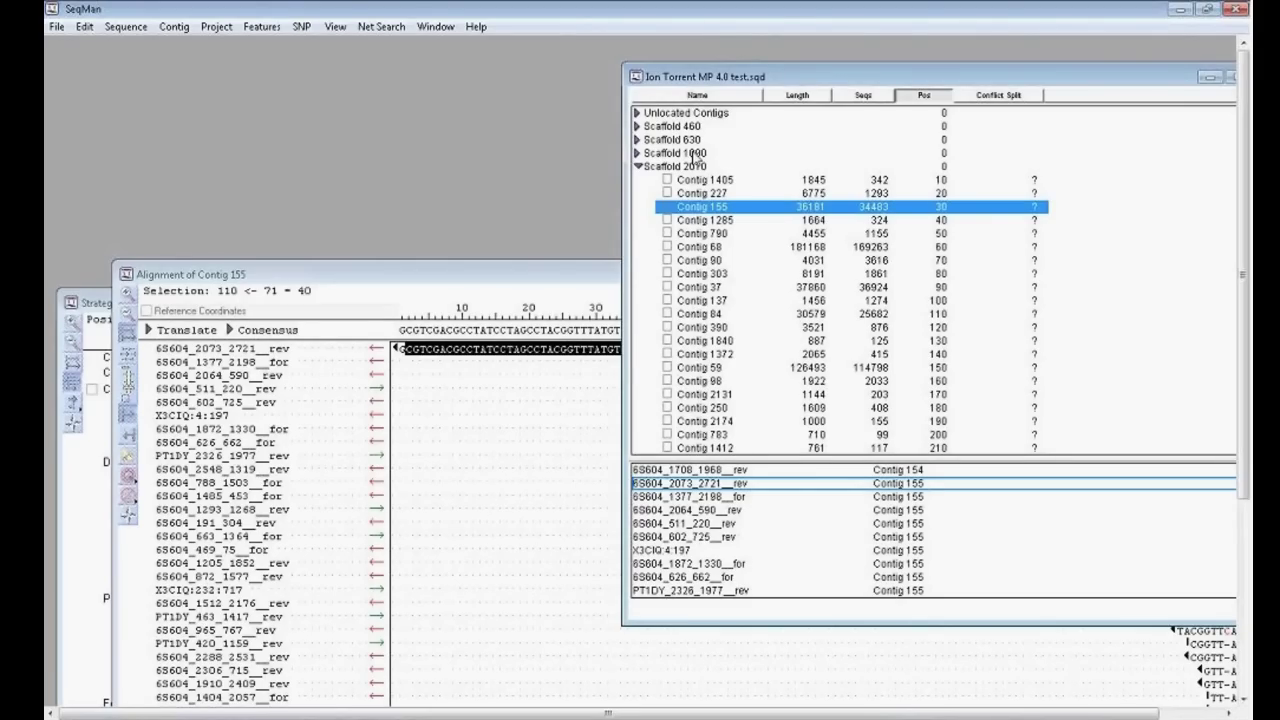
pyautogui.doubleClick(566, 274)
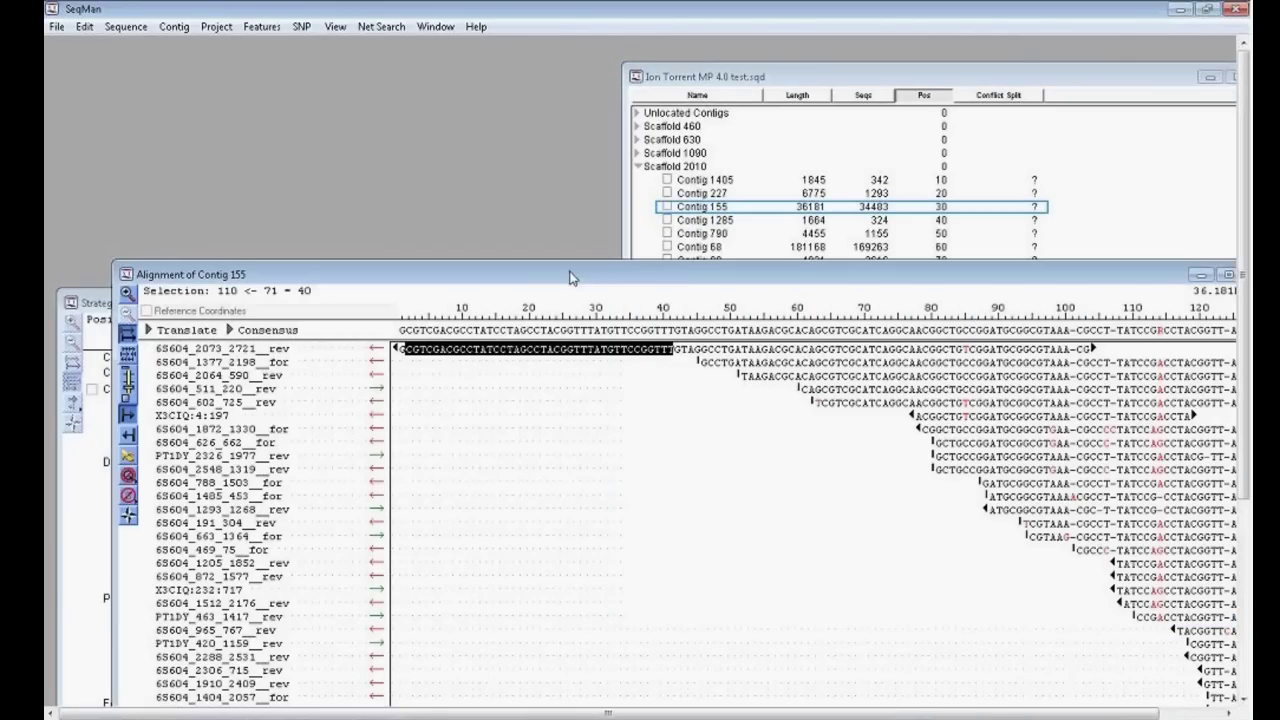
pyautogui.moveTo(570, 269); pyautogui.dragTo(540, 250)
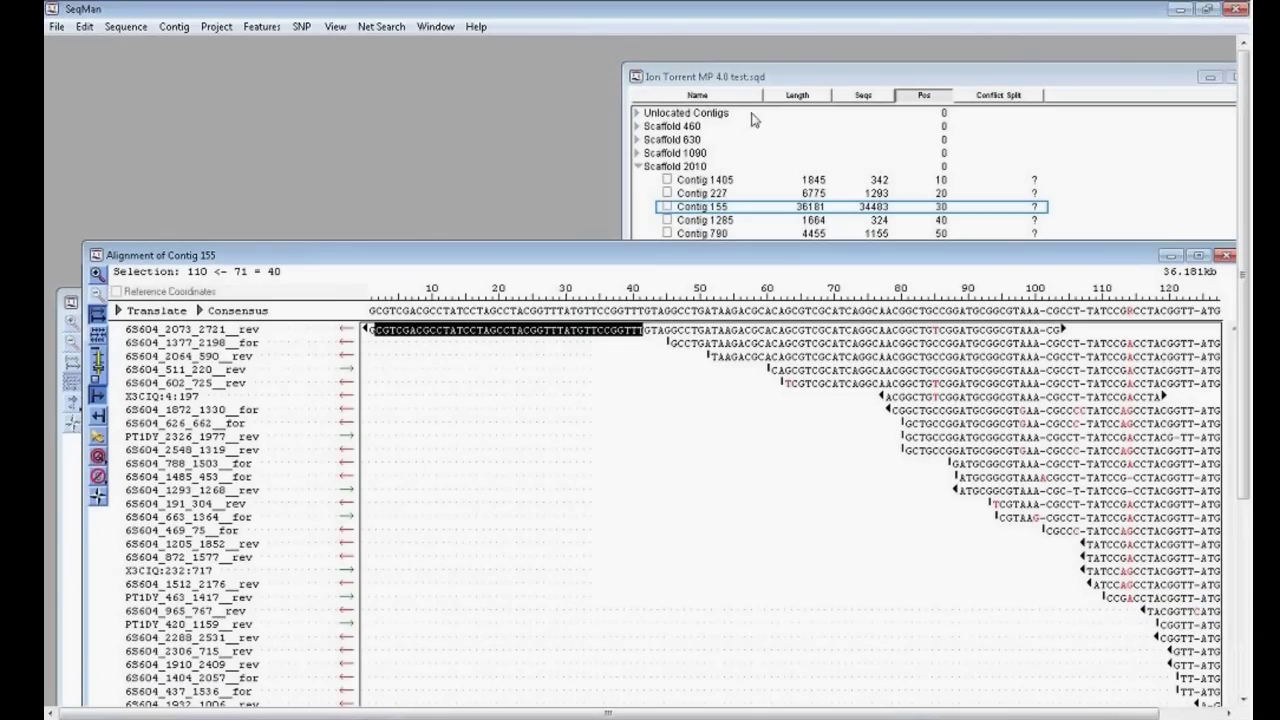
# Return to the project contig list and select Scaffold 460
pyautogui.click(840, 80)
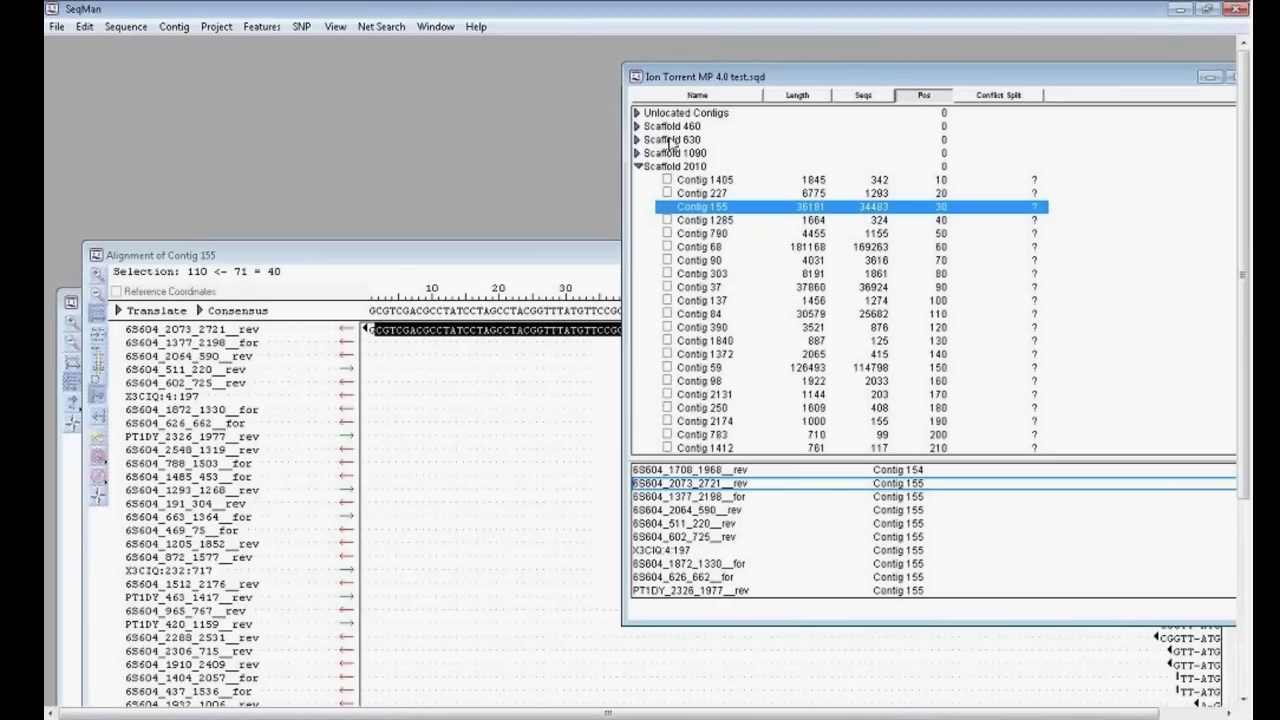
pyautogui.click(680, 128)
pyautogui.rightClick(680, 130)
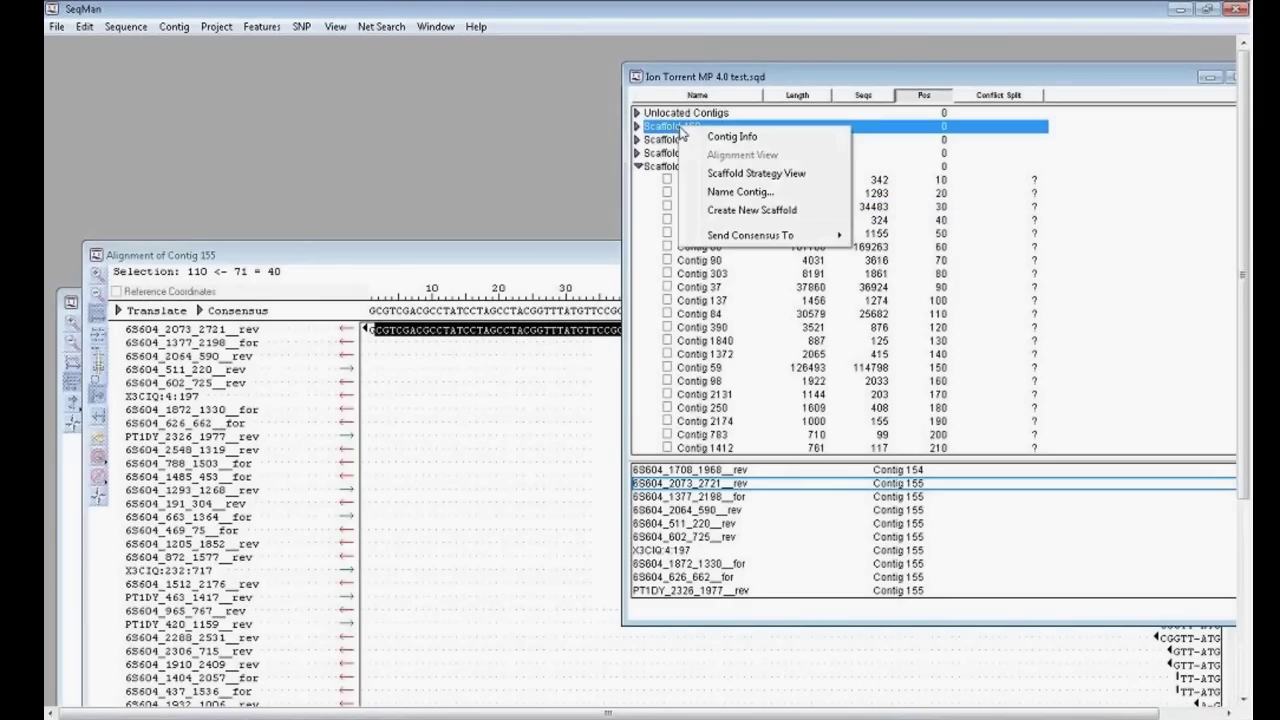
pyautogui.click(177, 31)
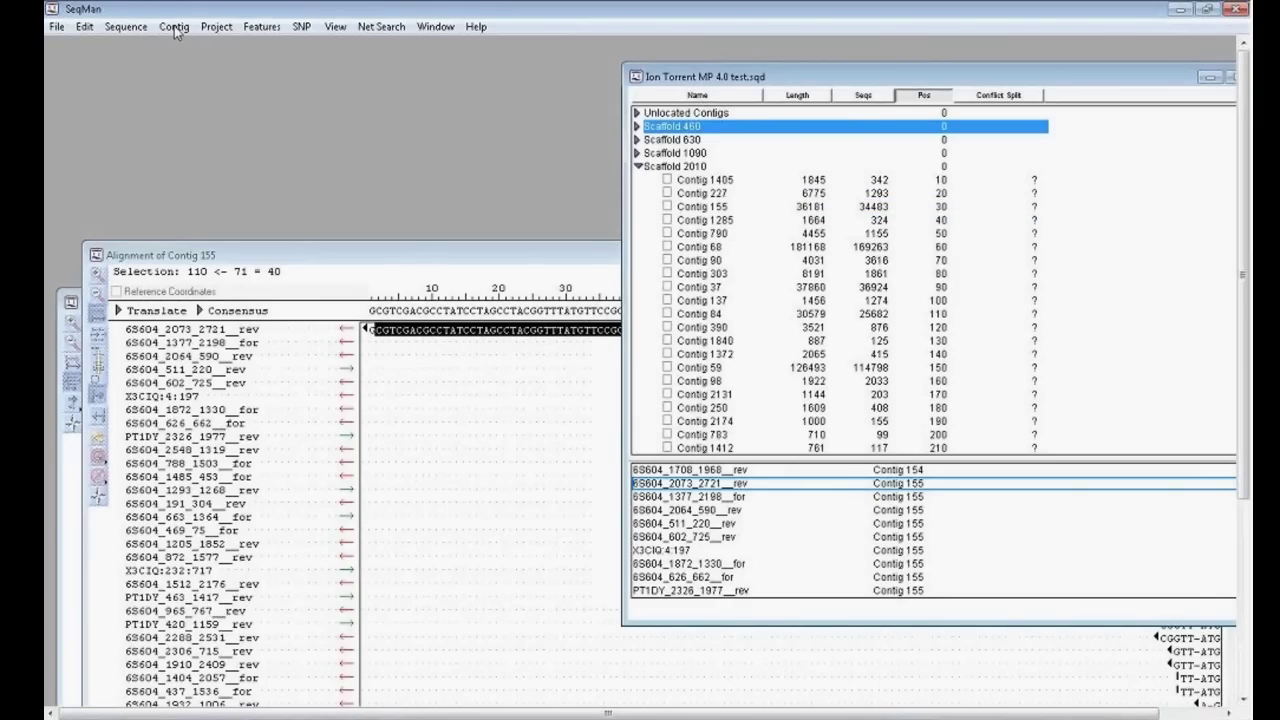
pyautogui.click(176, 31)
pyautogui.moveTo(203, 30)
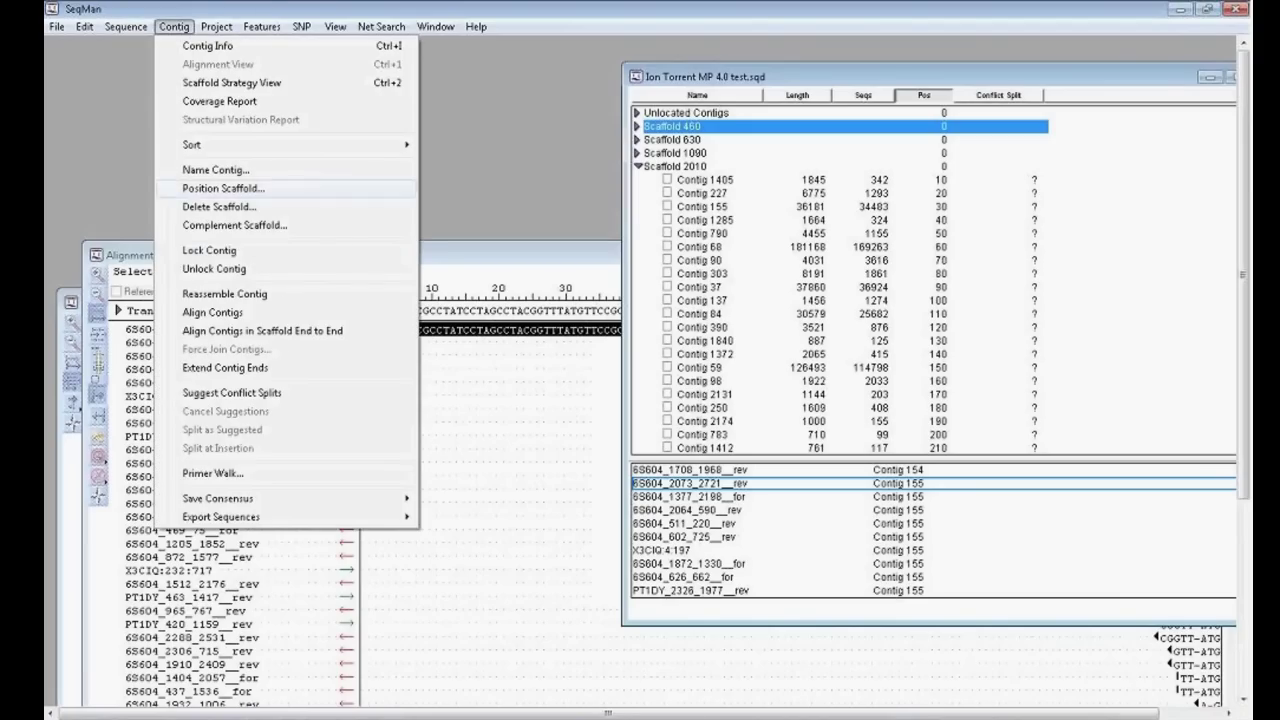
# Lock all of Scaffold 460's contigs, then unlock Contig 381 and Contig 52
pyautogui.click(220, 251)
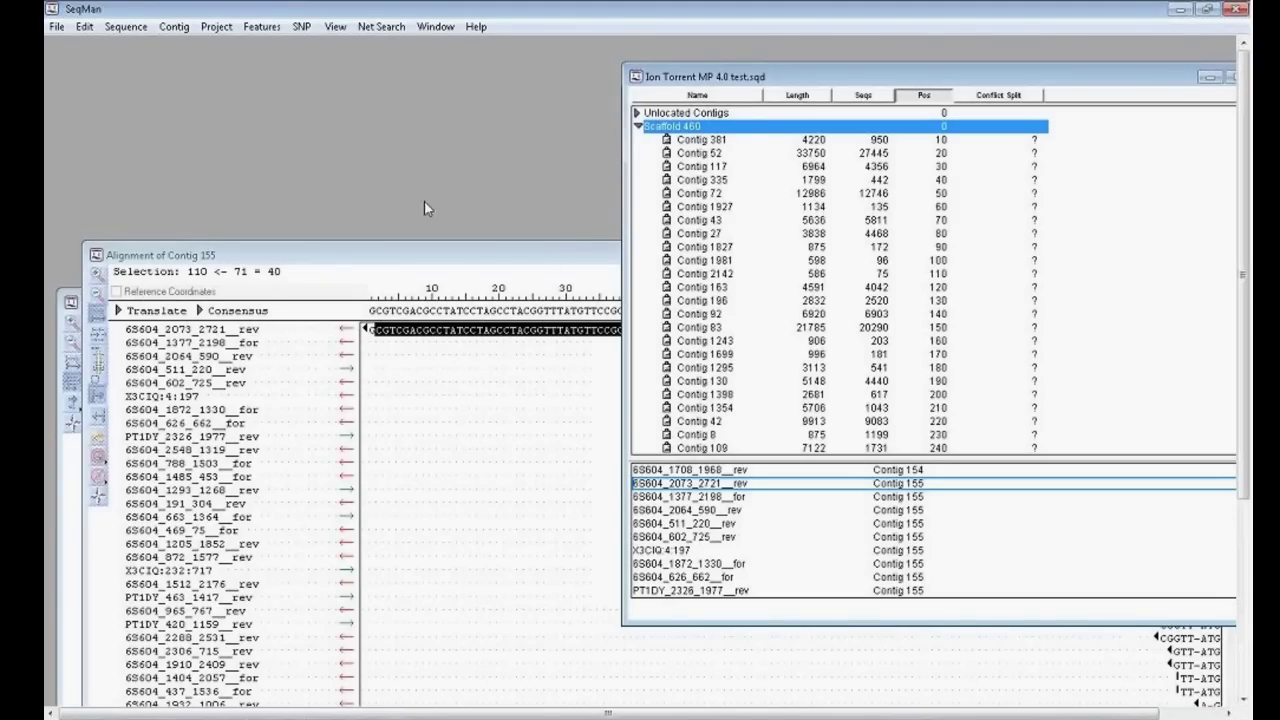
pyautogui.click(669, 146)
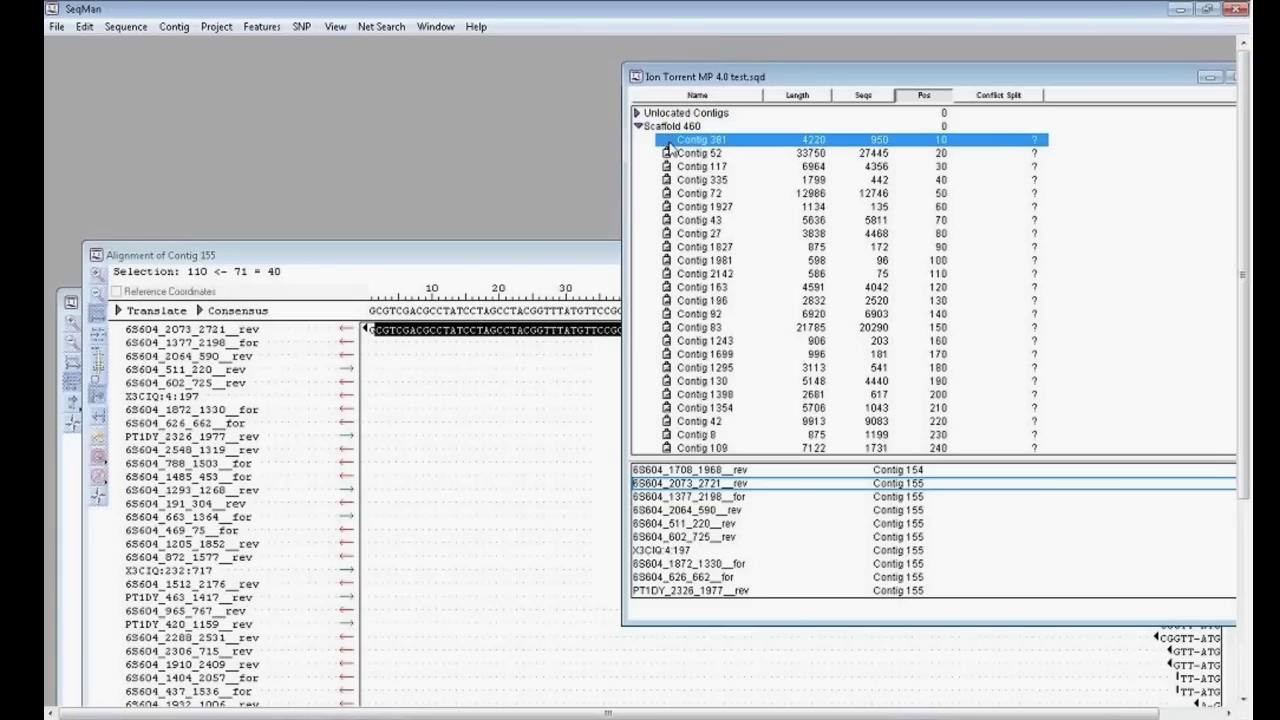
pyautogui.click(670, 152)
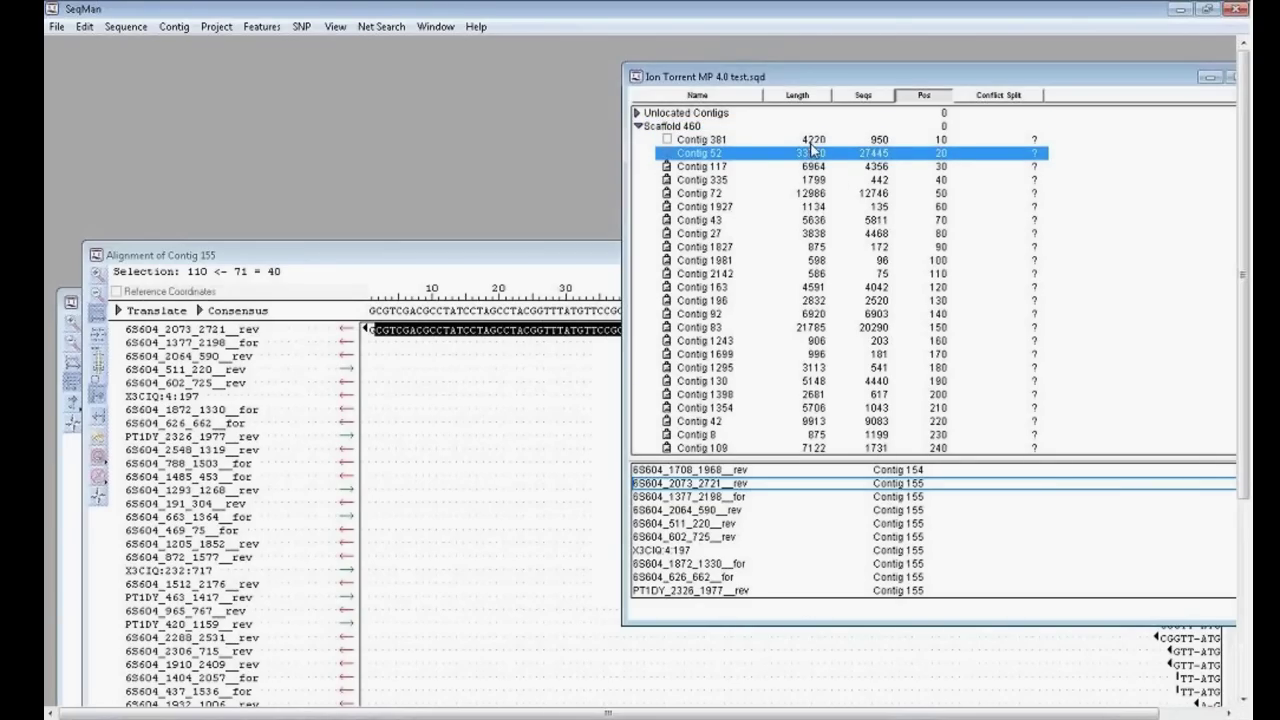
pyautogui.click(727, 142)
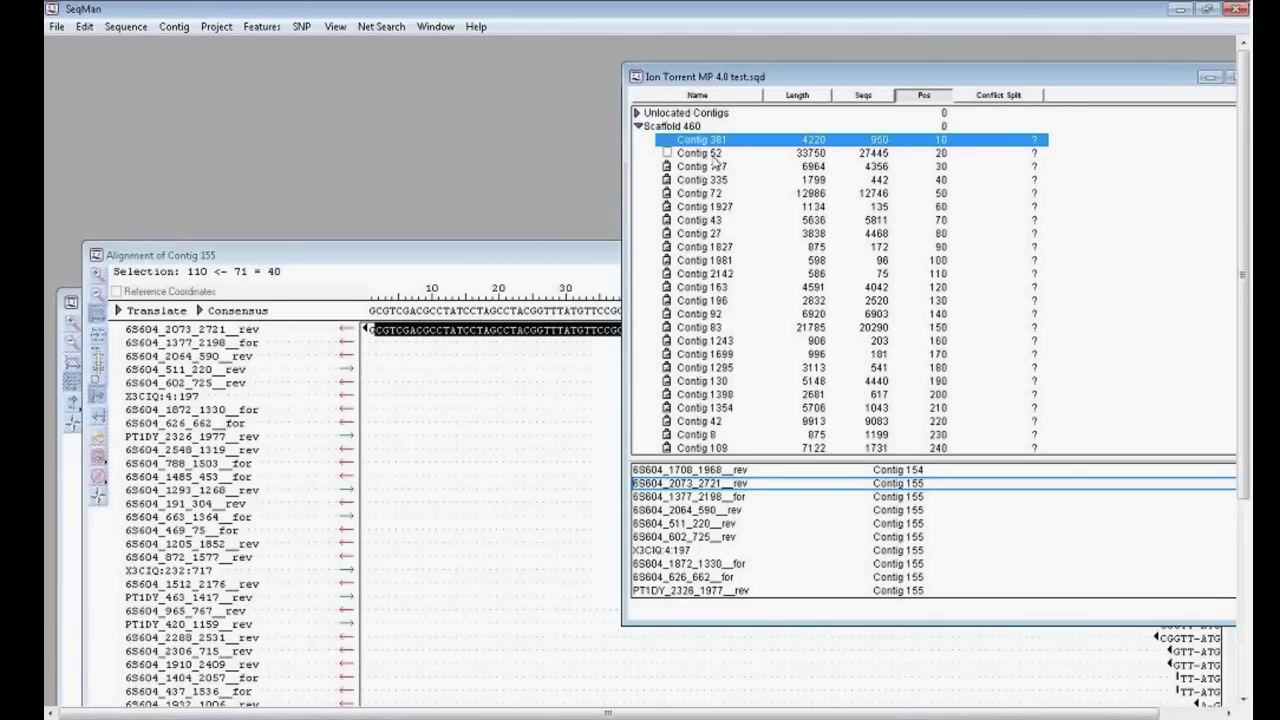
pyautogui.click(126, 26)
# Finish the Enter Sequences dialog with Done and close the empty Unassembled Sequences window
pyautogui.click(138, 46)
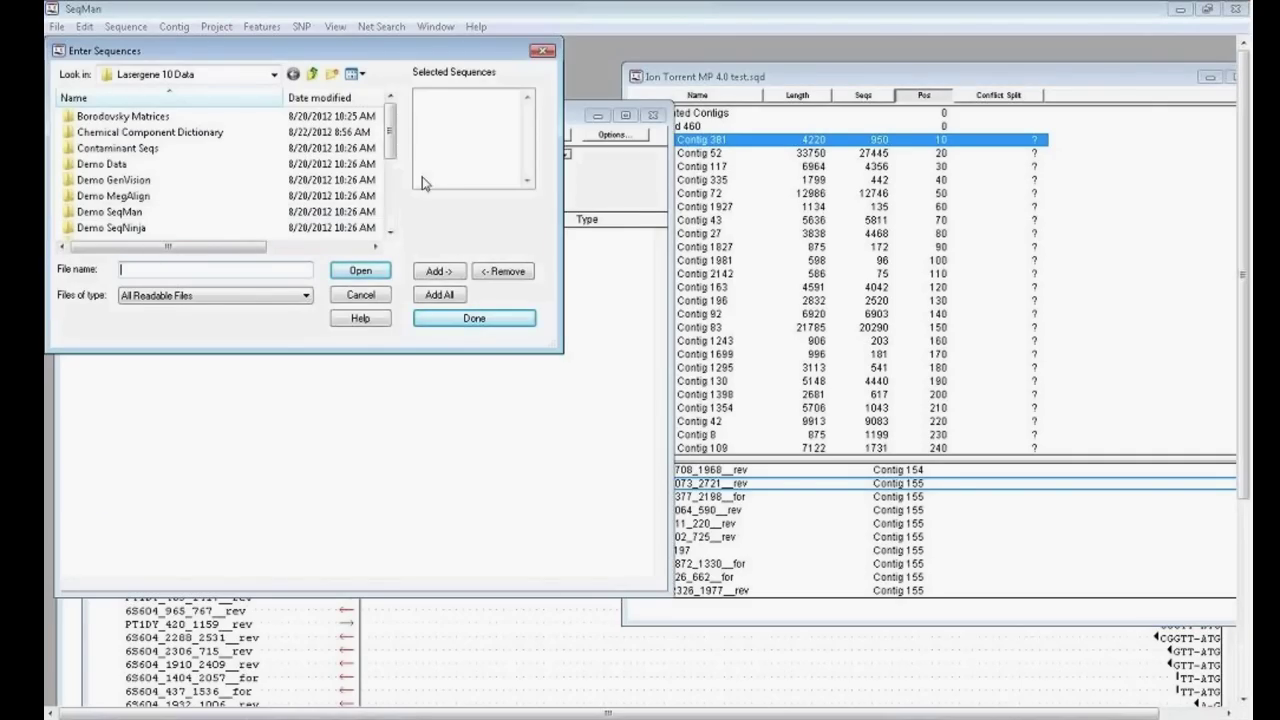
pyautogui.click(517, 323)
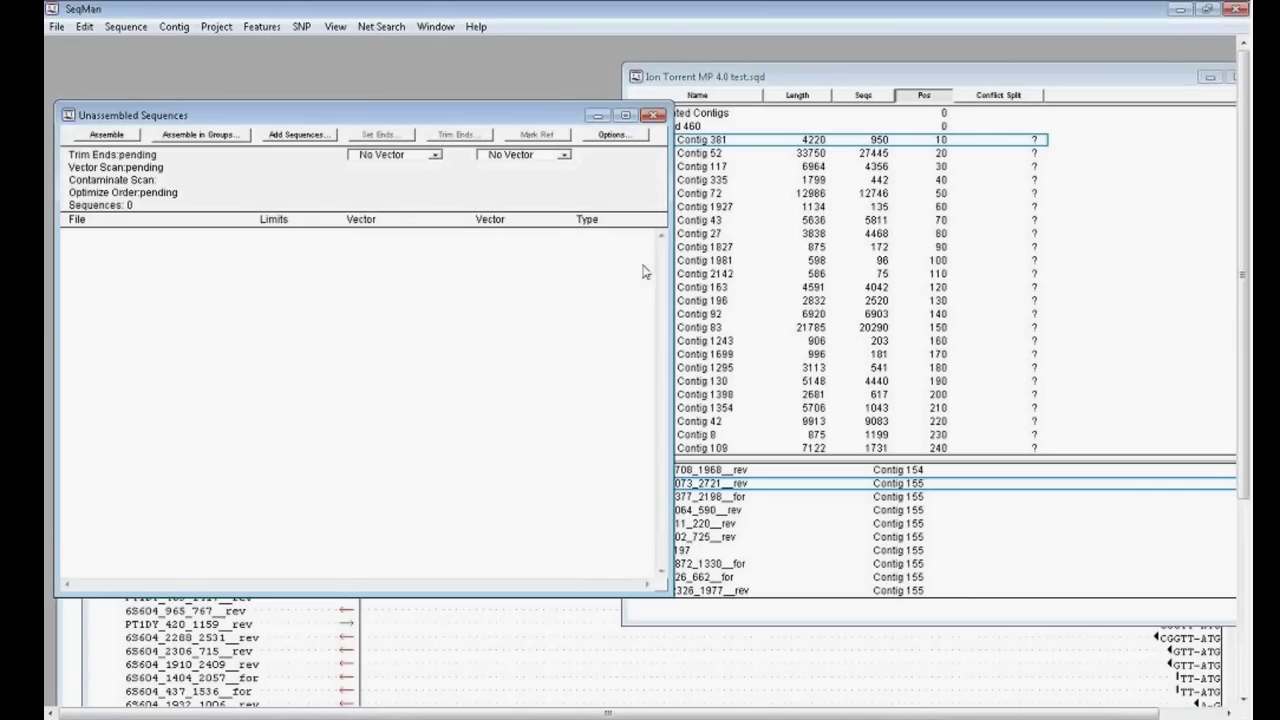
pyautogui.click(176, 32)
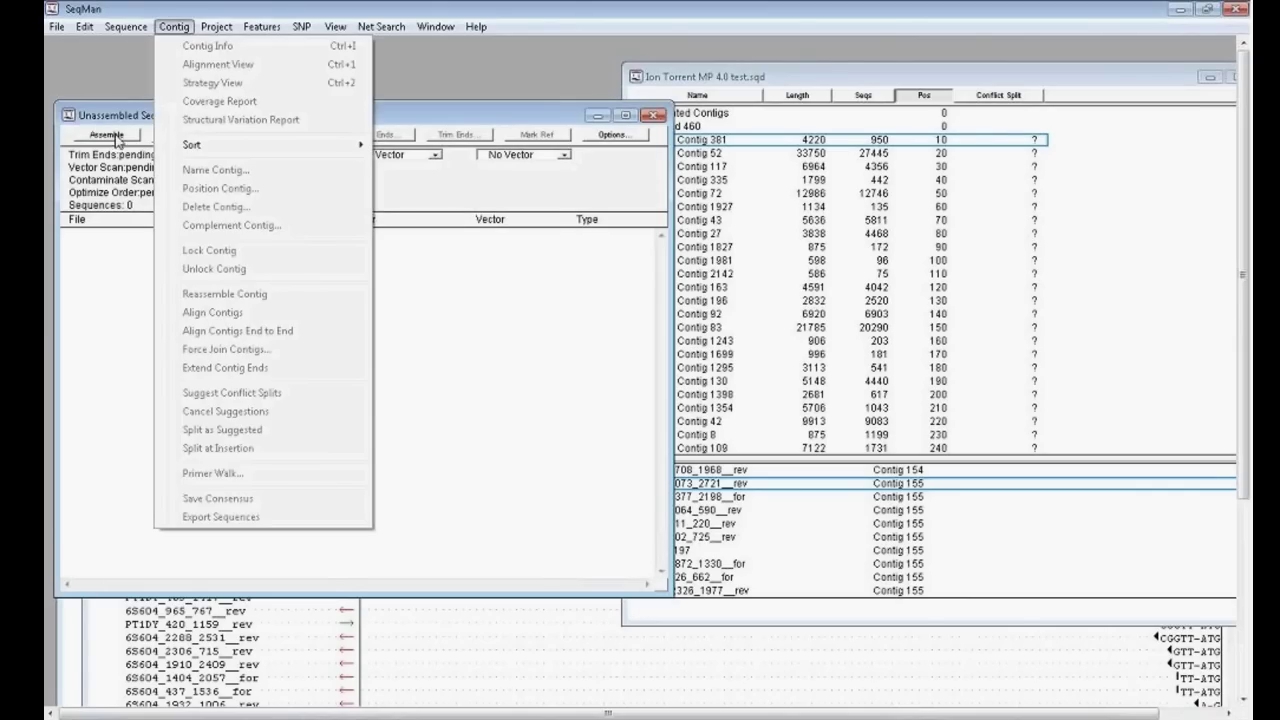
pyautogui.click(337, 204)
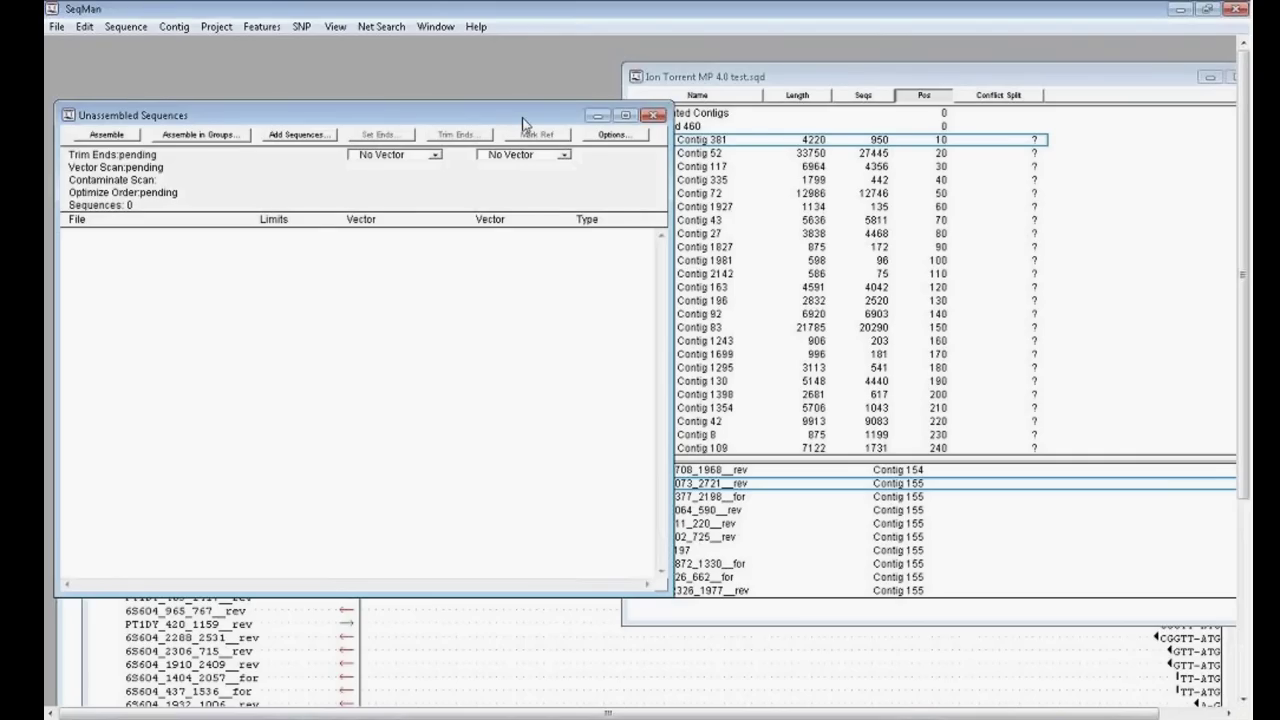
pyautogui.click(652, 115)
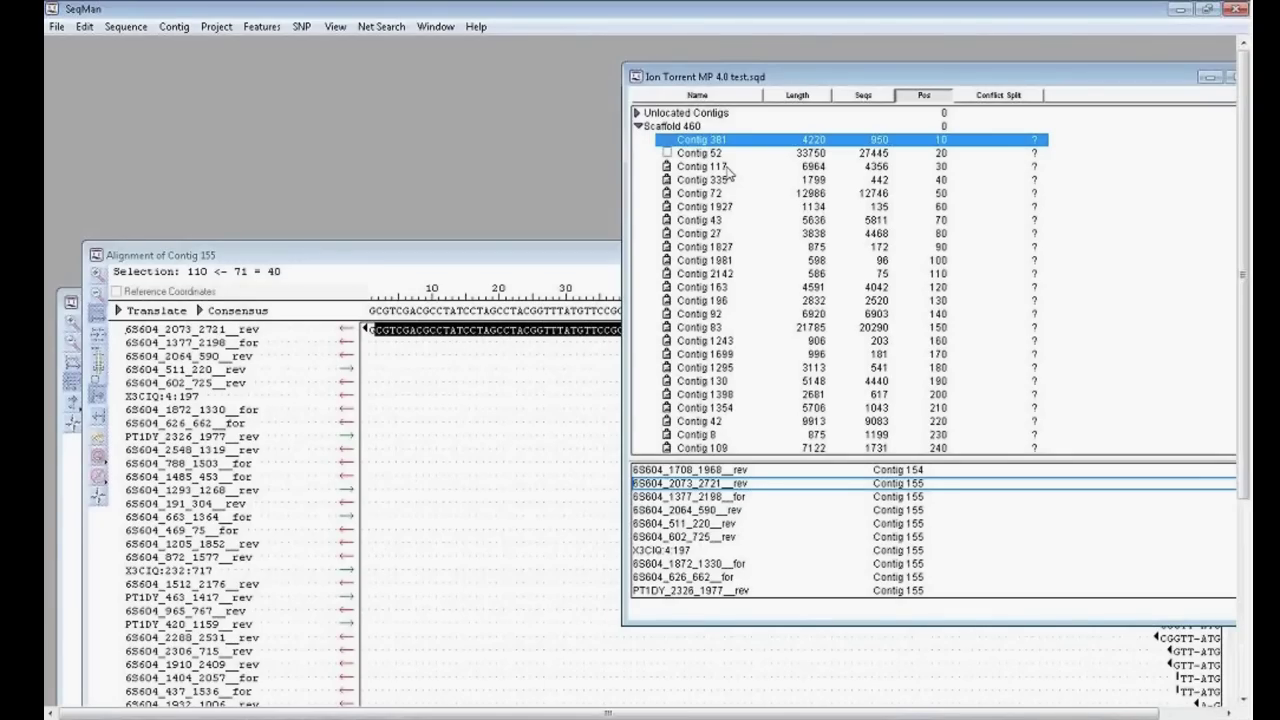
# Move the Contig 155 alignment window aside and minimize it
pyautogui.click(174, 27)
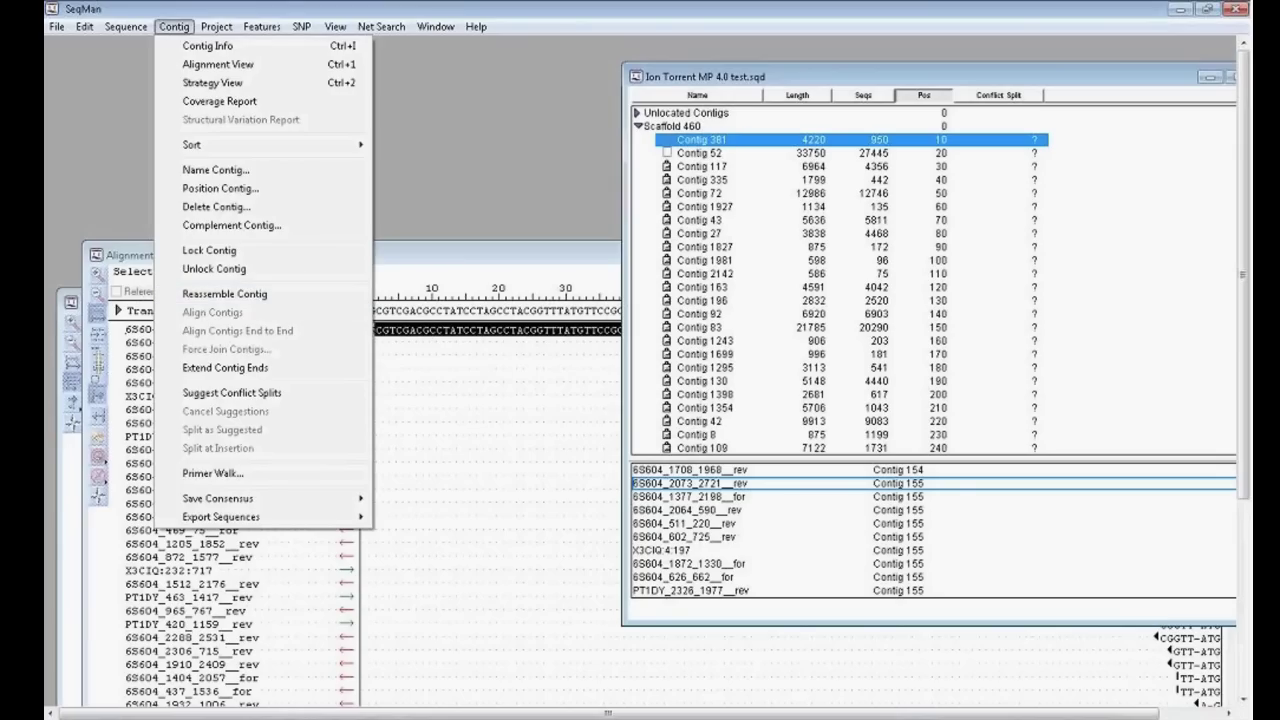
pyautogui.click(566, 148)
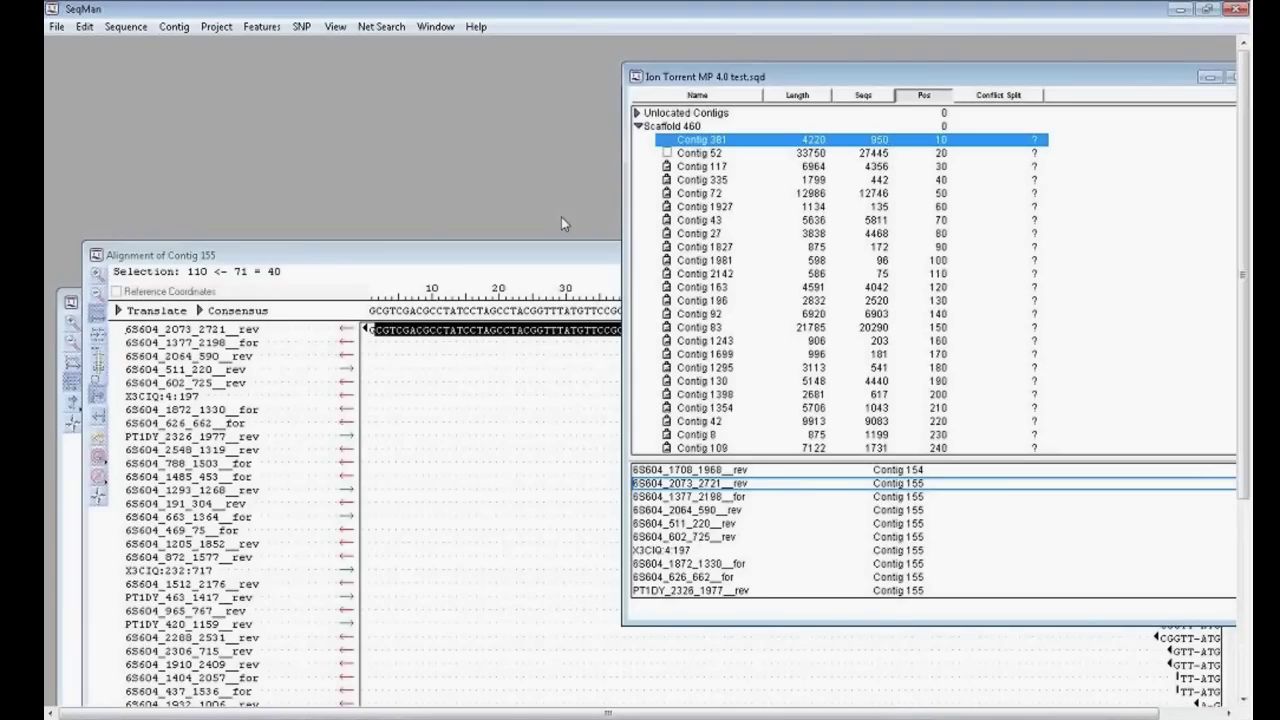
pyautogui.click(565, 256)
pyautogui.moveTo(577, 247); pyautogui.dragTo(578, 205)
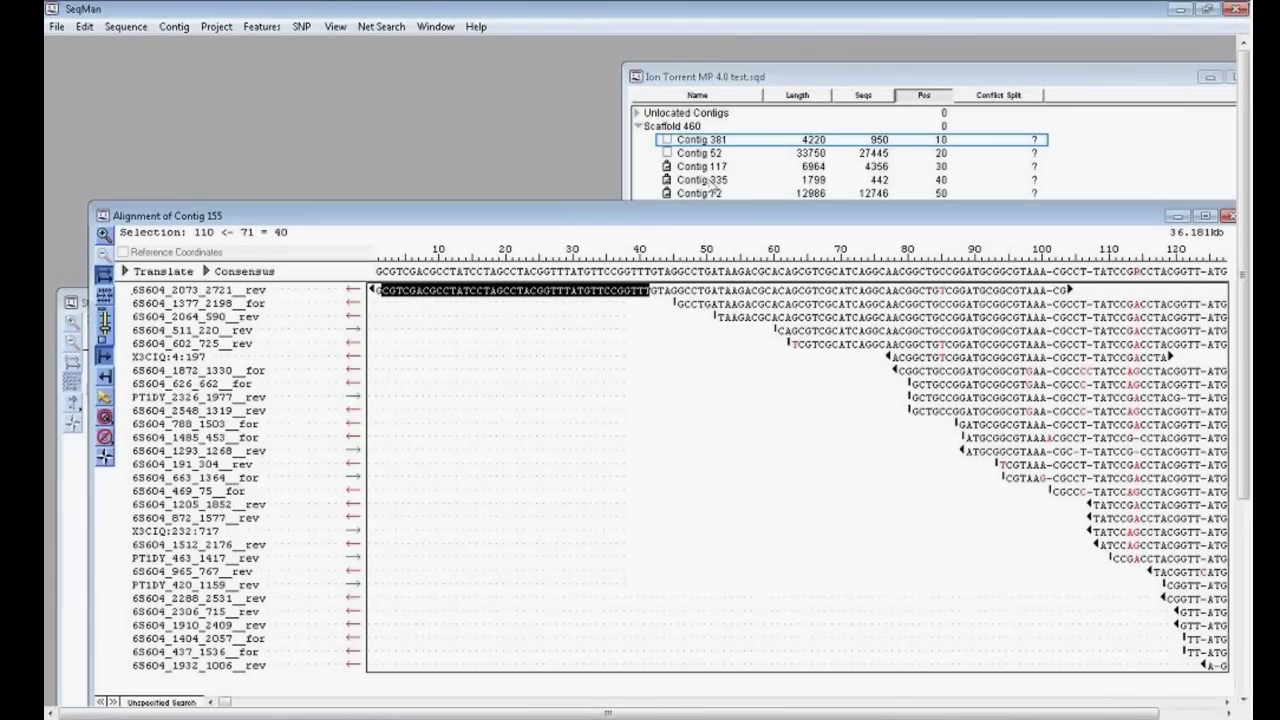
pyautogui.moveTo(1182, 216); pyautogui.dragTo(1165, 150)
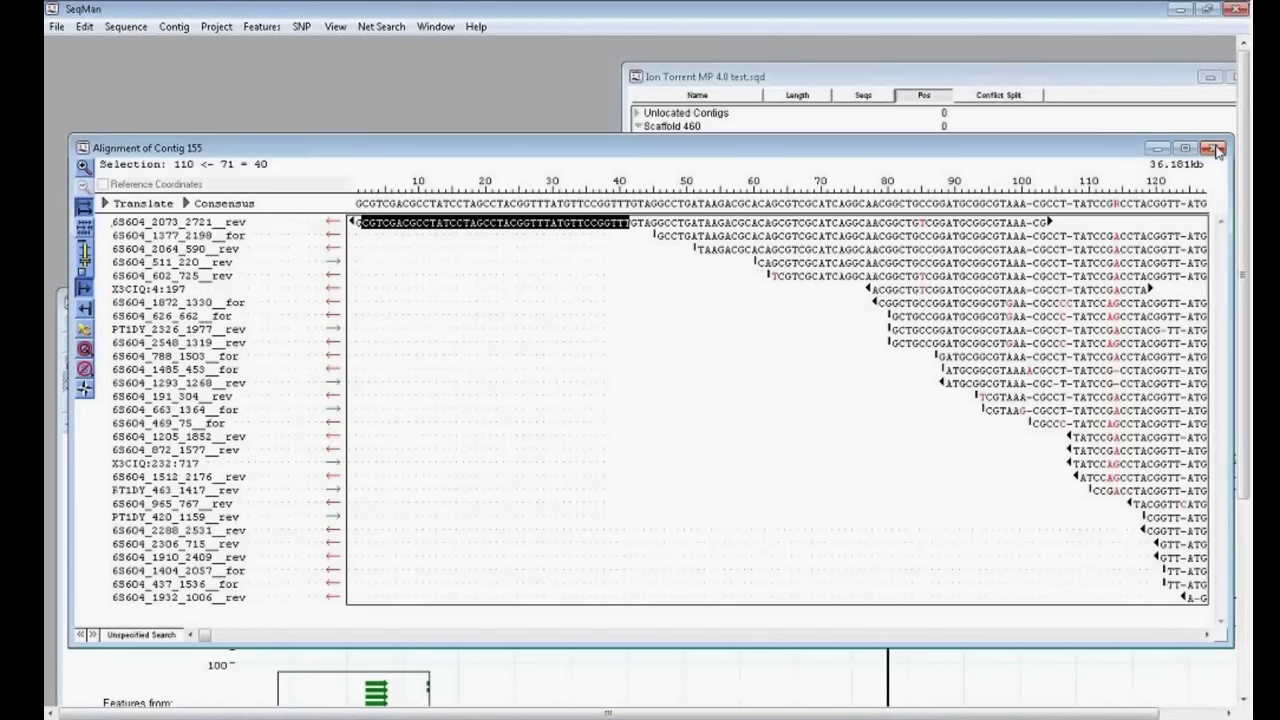
pyautogui.click(1157, 148)
# Close the Strategy of Scaffold coverage view
pyautogui.moveTo(605, 300); pyautogui.dragTo(746, 165)
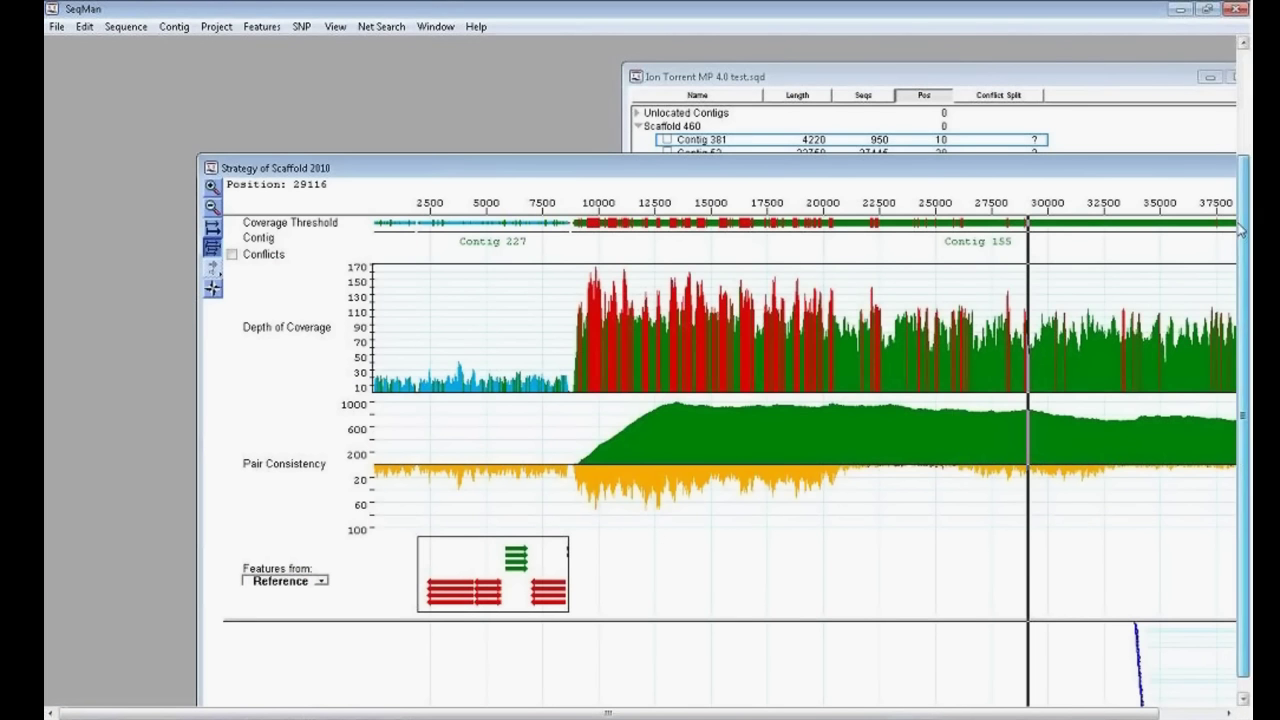
pyautogui.scroll(-3, 1218, 282)
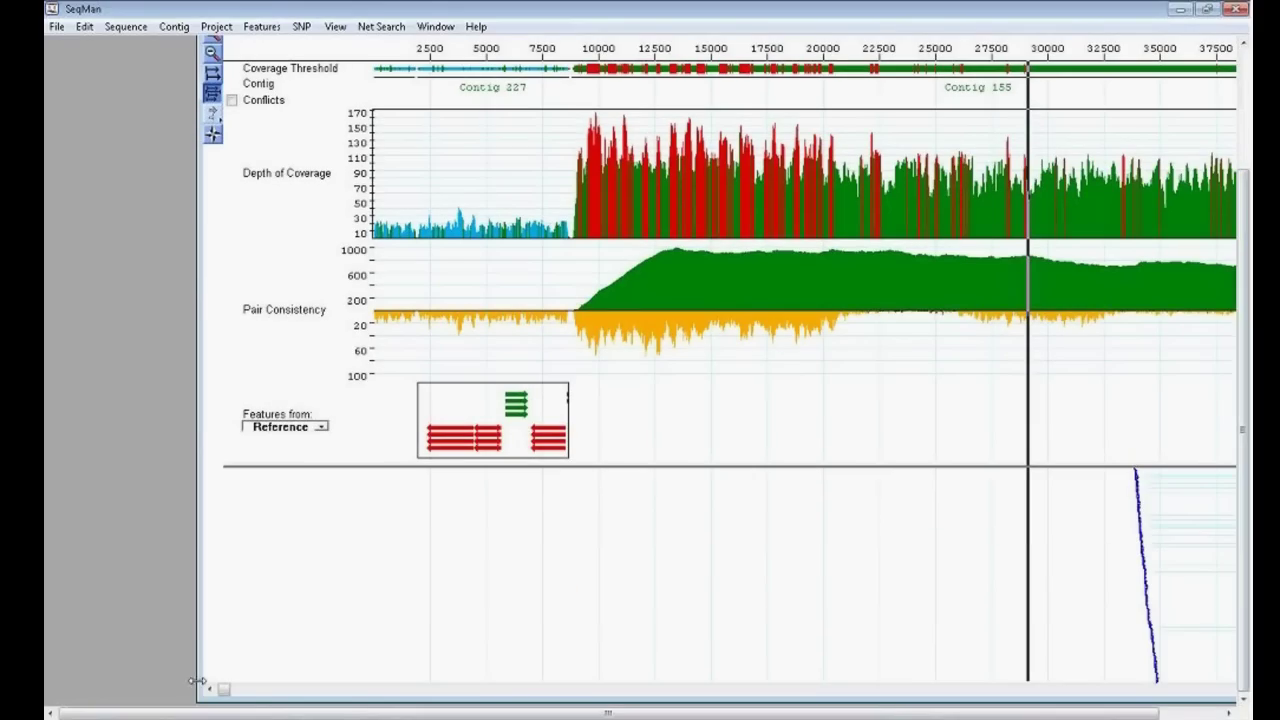
pyautogui.moveTo(608, 713); pyautogui.dragTo(748, 713)
pyautogui.moveTo(1242, 195); pyautogui.dragTo(1205, 86)
pyautogui.moveTo(1060, 141); pyautogui.dragTo(960, 141)
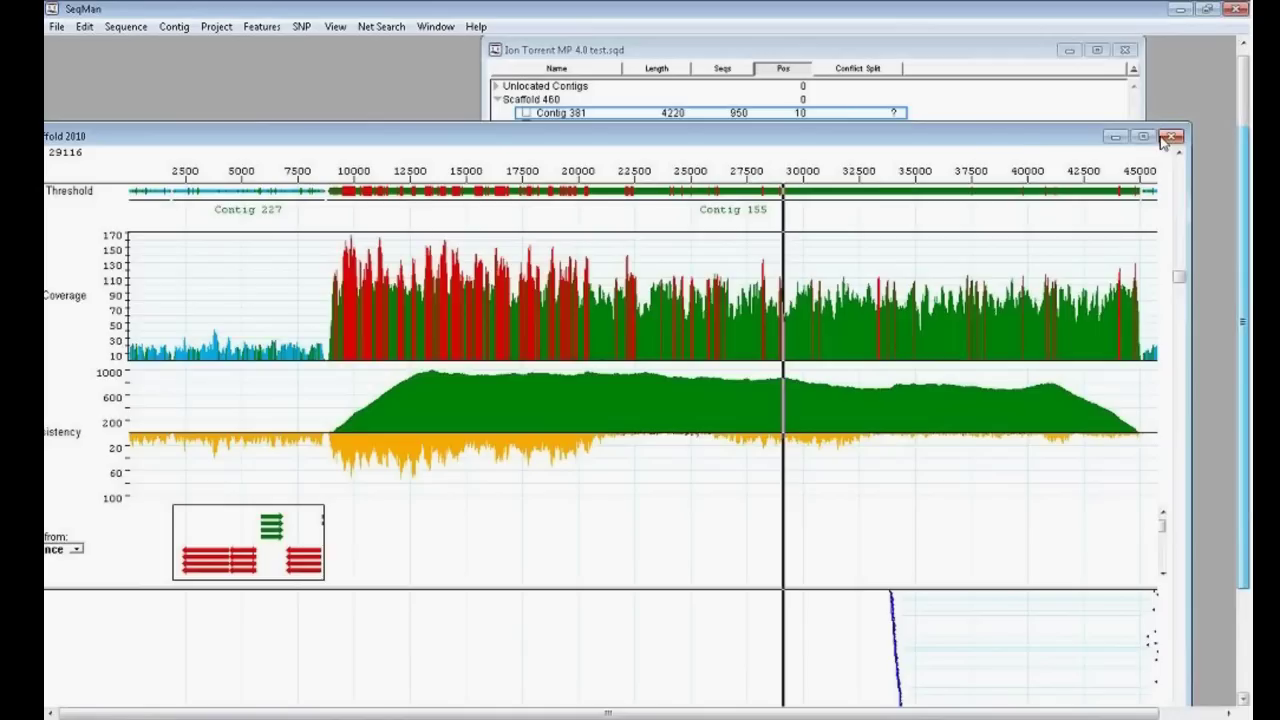
pyautogui.click(1171, 134)
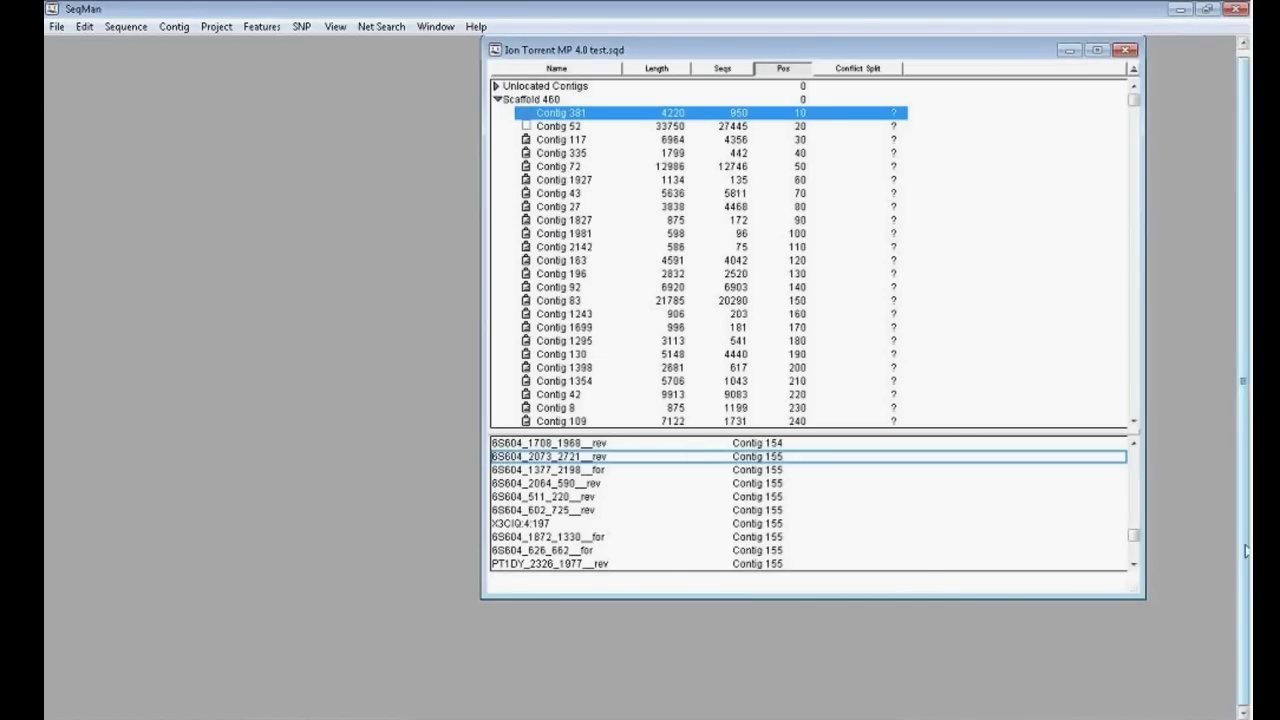
# Open and widen the Contig 381 alignment, then select consensus bases 1 to 1839
pyautogui.doubleClick(670, 115)
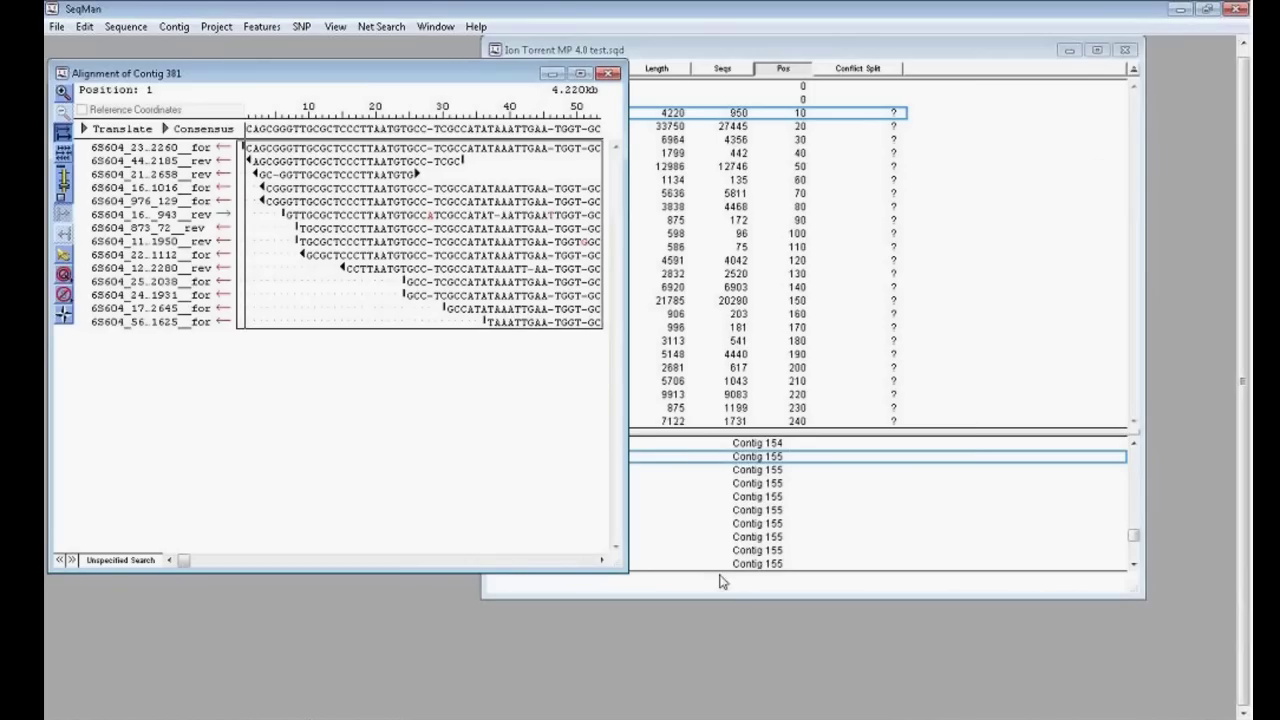
pyautogui.moveTo(622, 566); pyautogui.dragTo(1090, 566)
pyautogui.moveTo(337, 300); pyautogui.dragTo(911, 300)
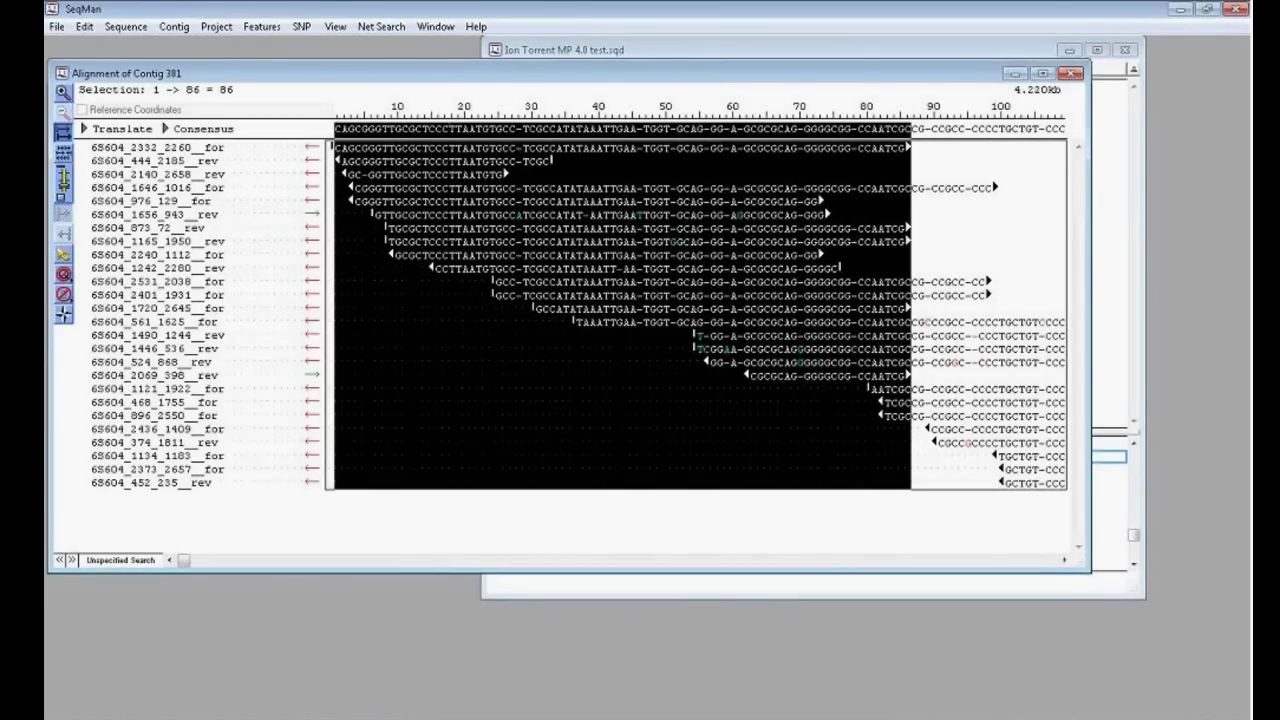
pyautogui.click(270, 28)
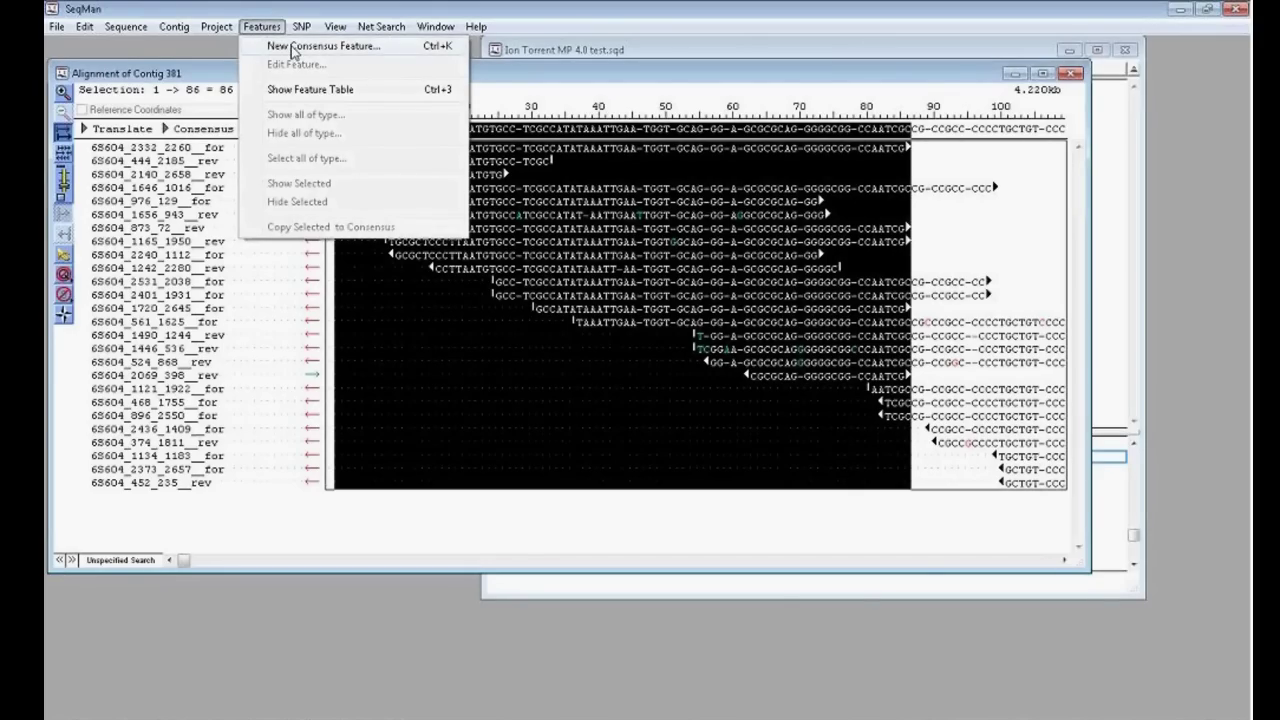
pyautogui.click(208, 52)
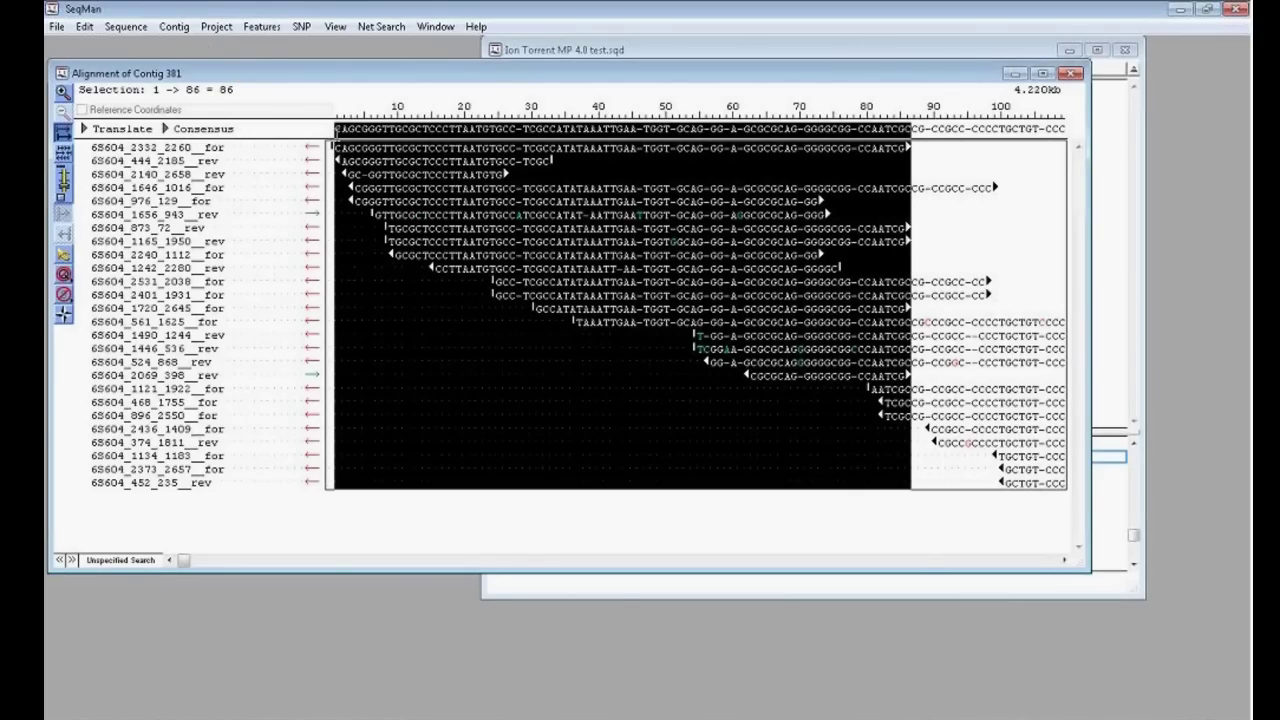
pyautogui.click(342, 129)
pyautogui.moveTo(342, 129); pyautogui.dragTo(1130, 133)
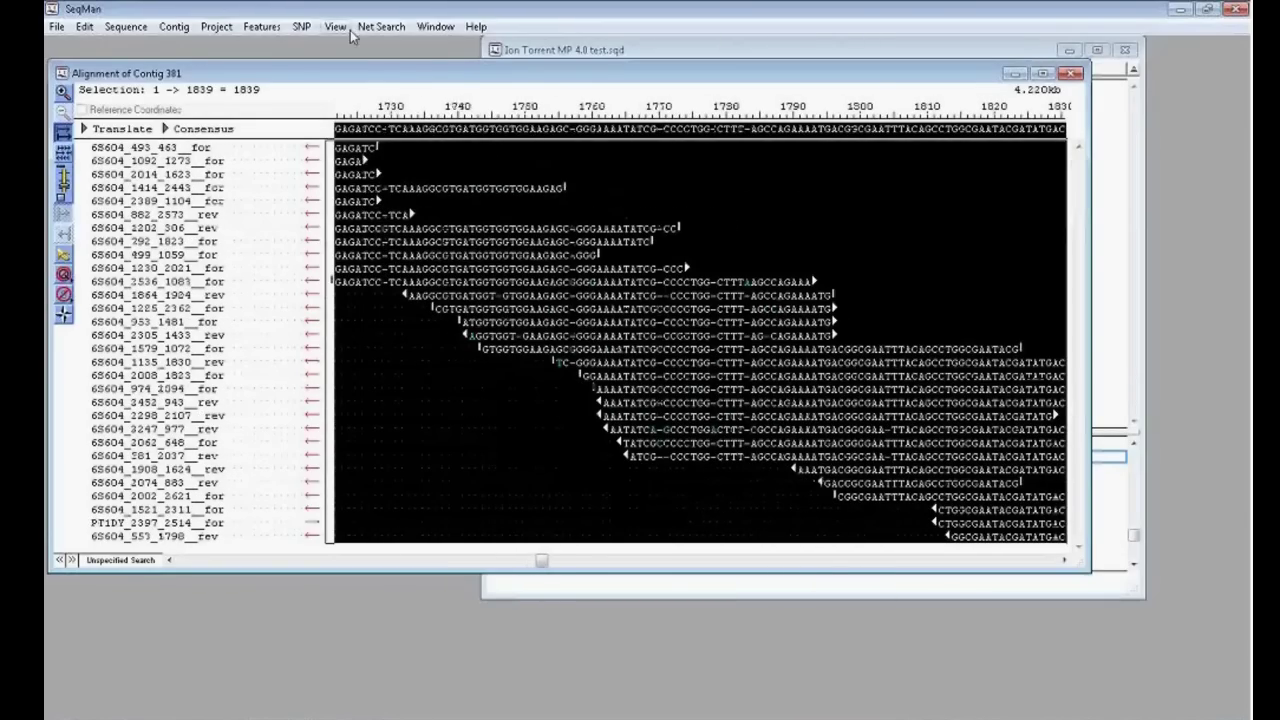
pyautogui.click(381, 26)
# BLAST the selected Contig 381 region against nr and enlarge the blastn window of 3956 hits
pyautogui.click(386, 45)
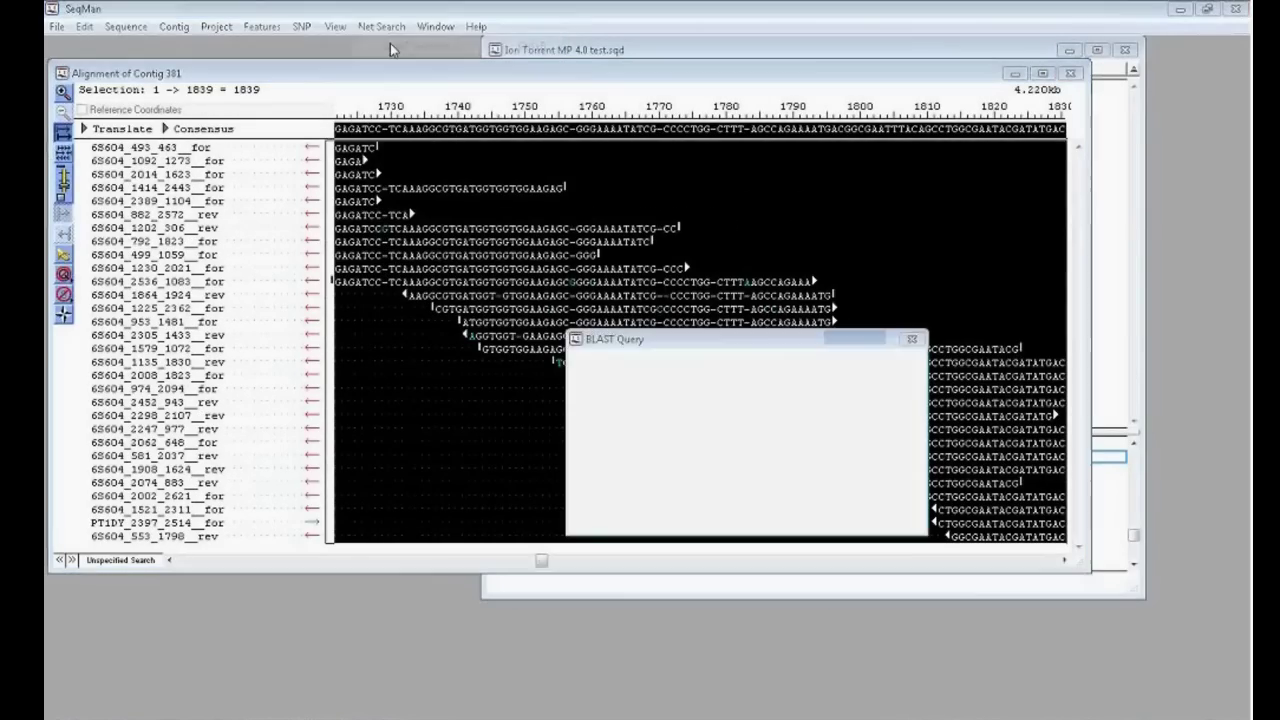
pyautogui.click(826, 494)
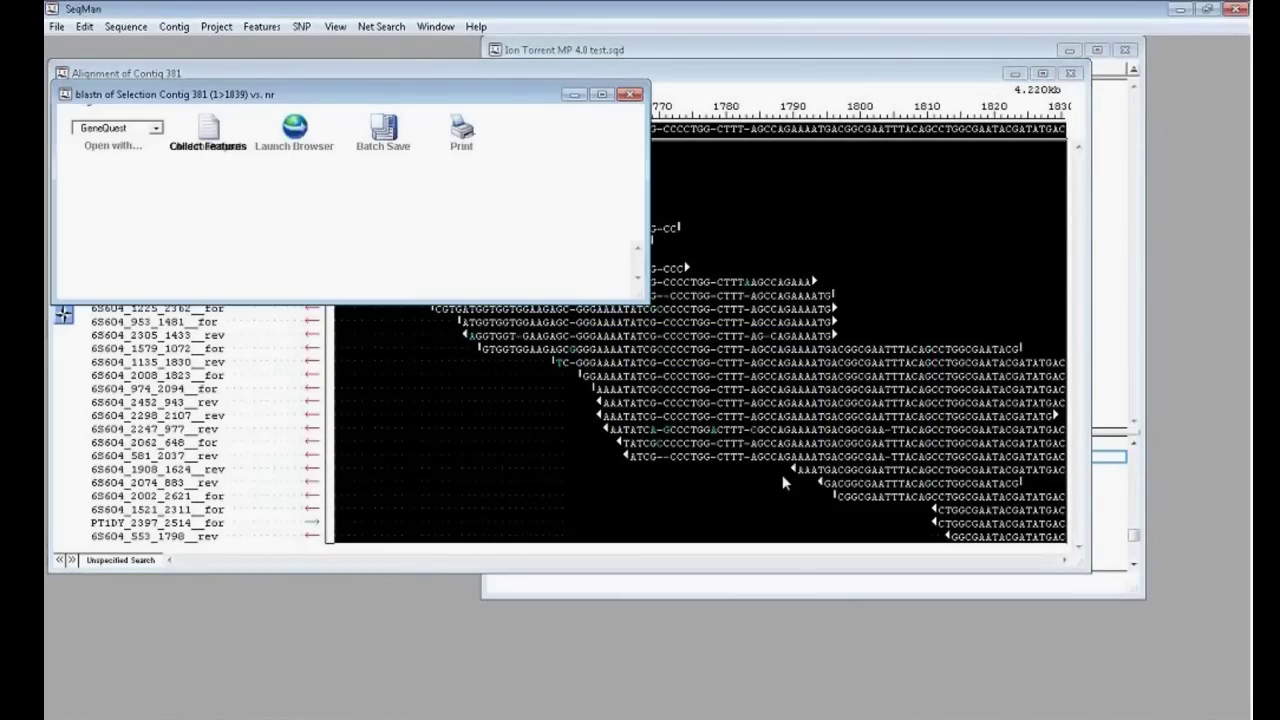
pyautogui.moveTo(640, 296); pyautogui.dragTo(850, 558)
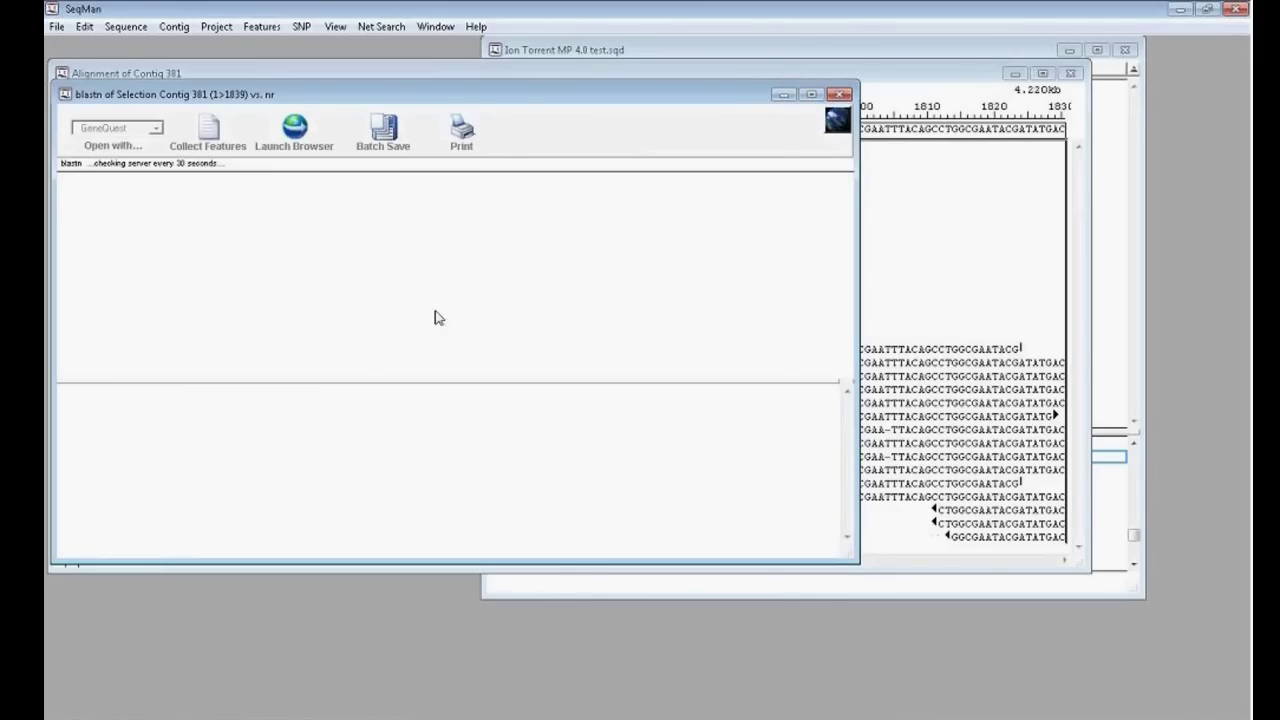
pyautogui.moveTo(517, 98); pyautogui.dragTo(833, 306)
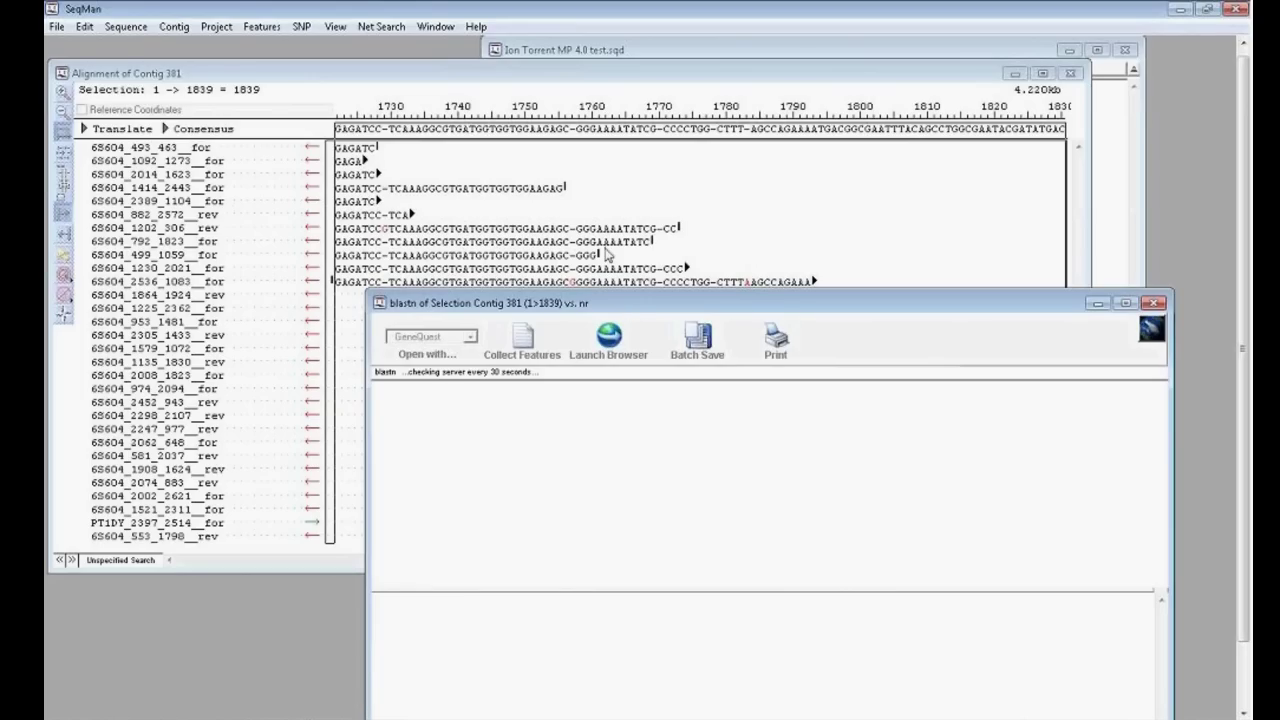
pyautogui.moveTo(619, 312); pyautogui.dragTo(606, 251)
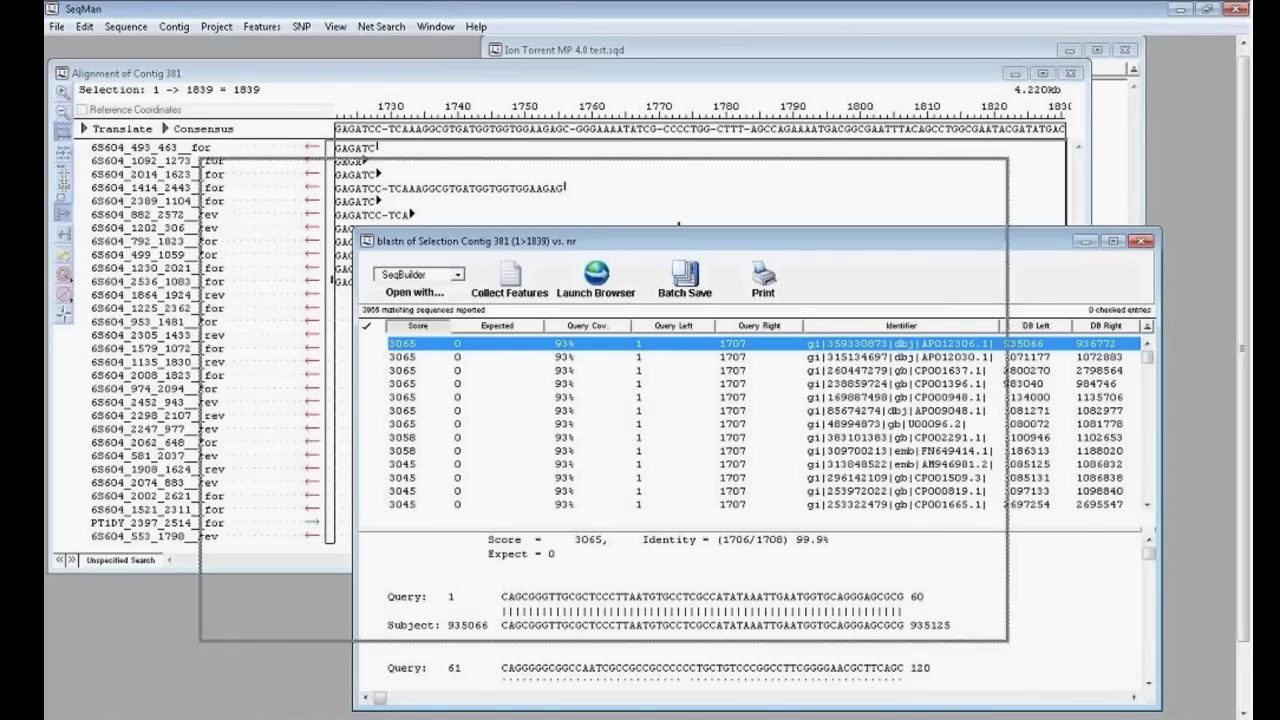
# Save the top E. coli hit's features to Contig 381, adding ycdN entries at 550..1444
pyautogui.moveTo(613, 240); pyautogui.dragTo(460, 172)
pyautogui.moveTo(1008, 468); pyautogui.dragTo(1176, 468)
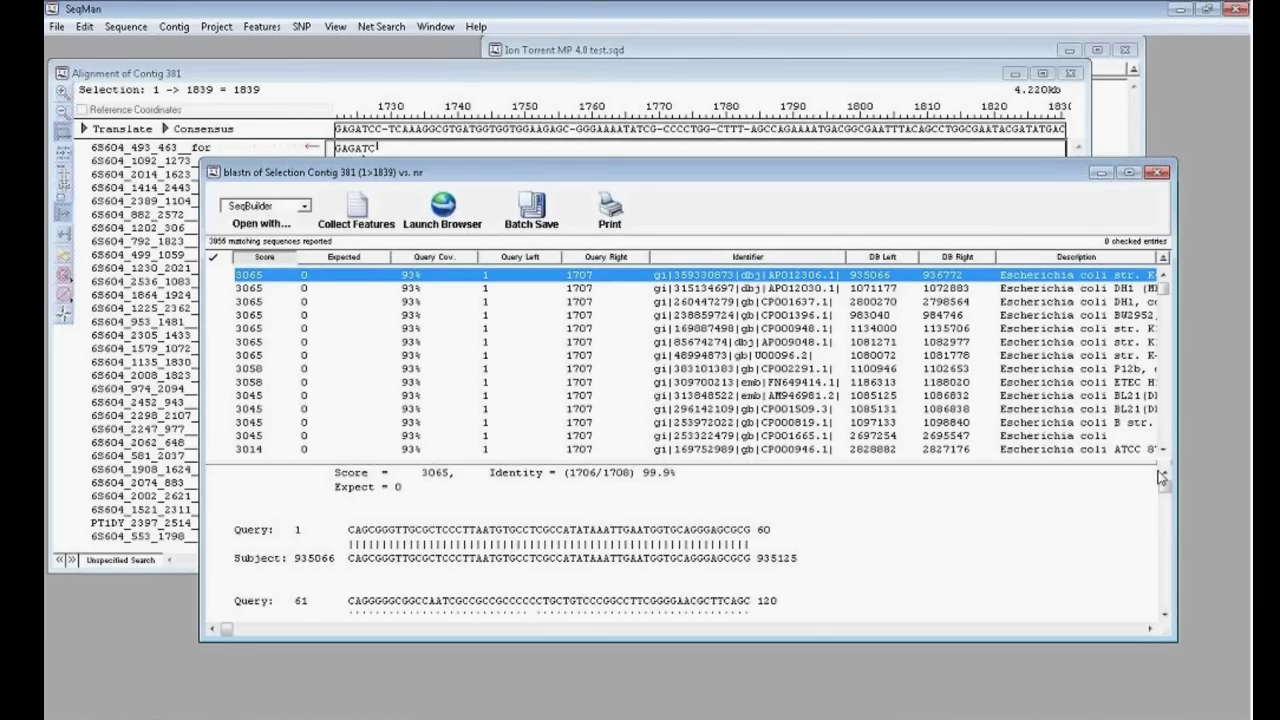
pyautogui.click(1148, 629)
pyautogui.click(1148, 629)
pyautogui.click(1148, 629)
pyautogui.click(1148, 629)
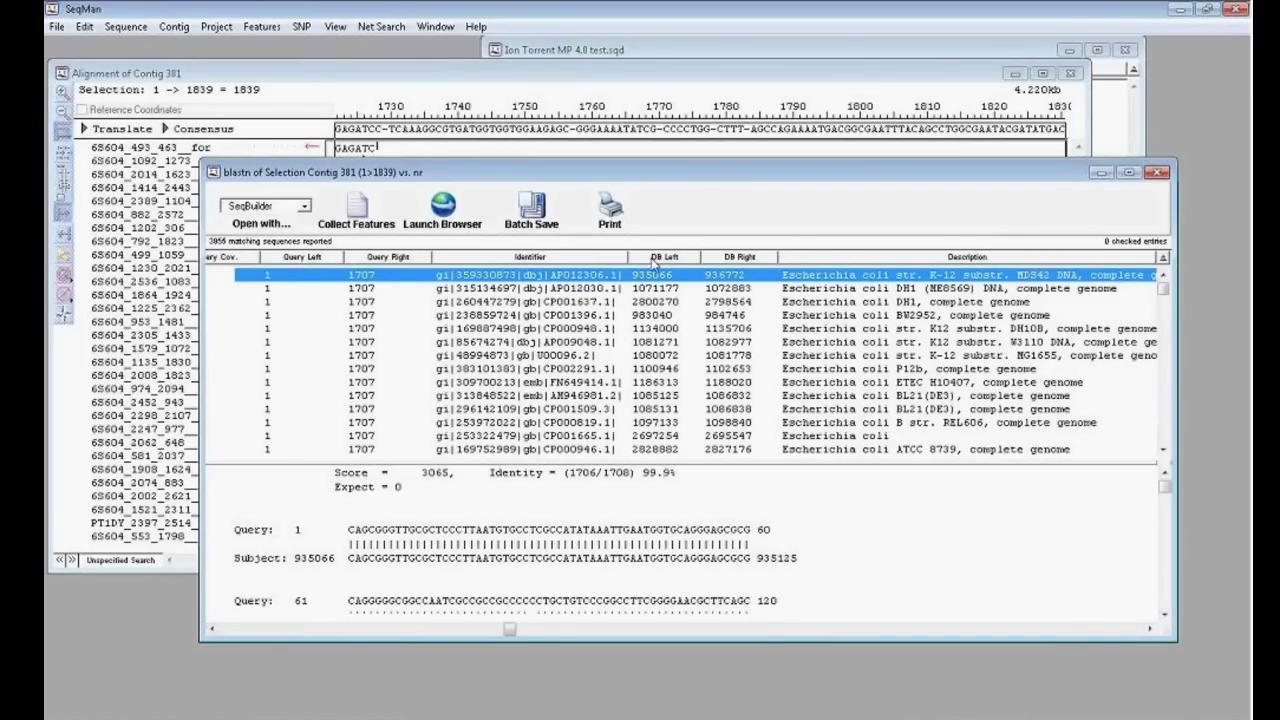
pyautogui.click(356, 214)
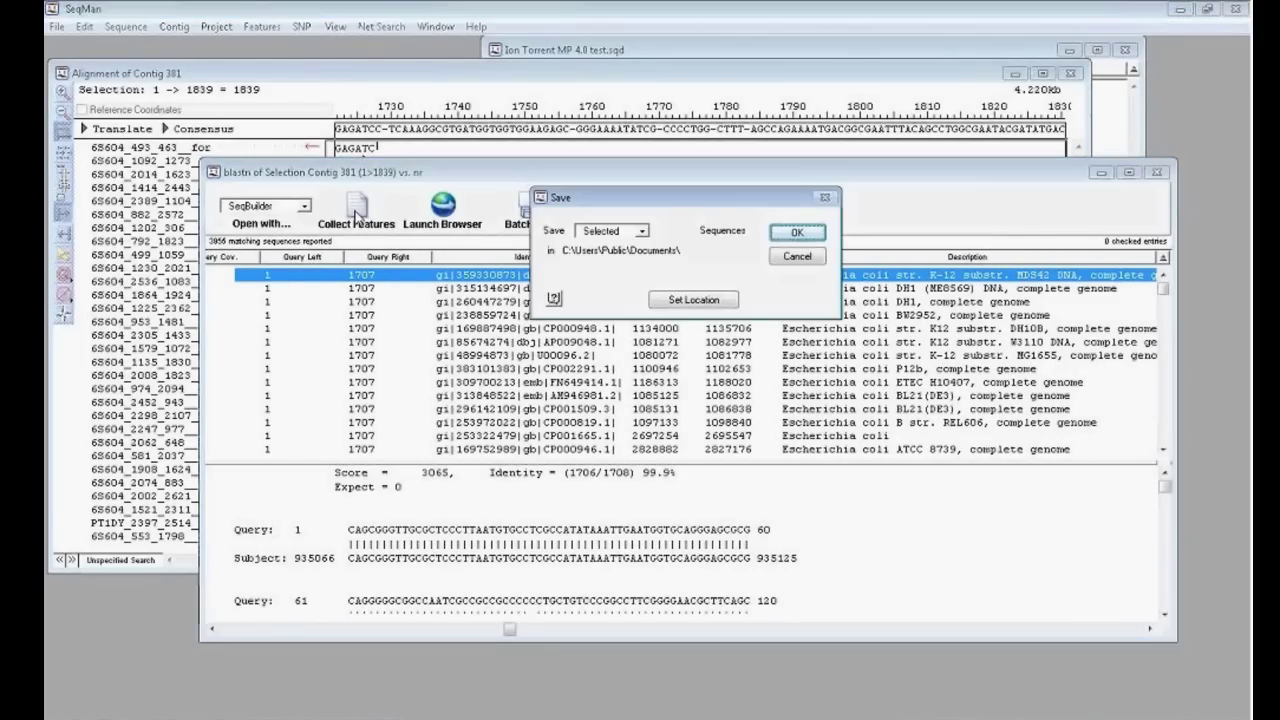
pyautogui.click(790, 238)
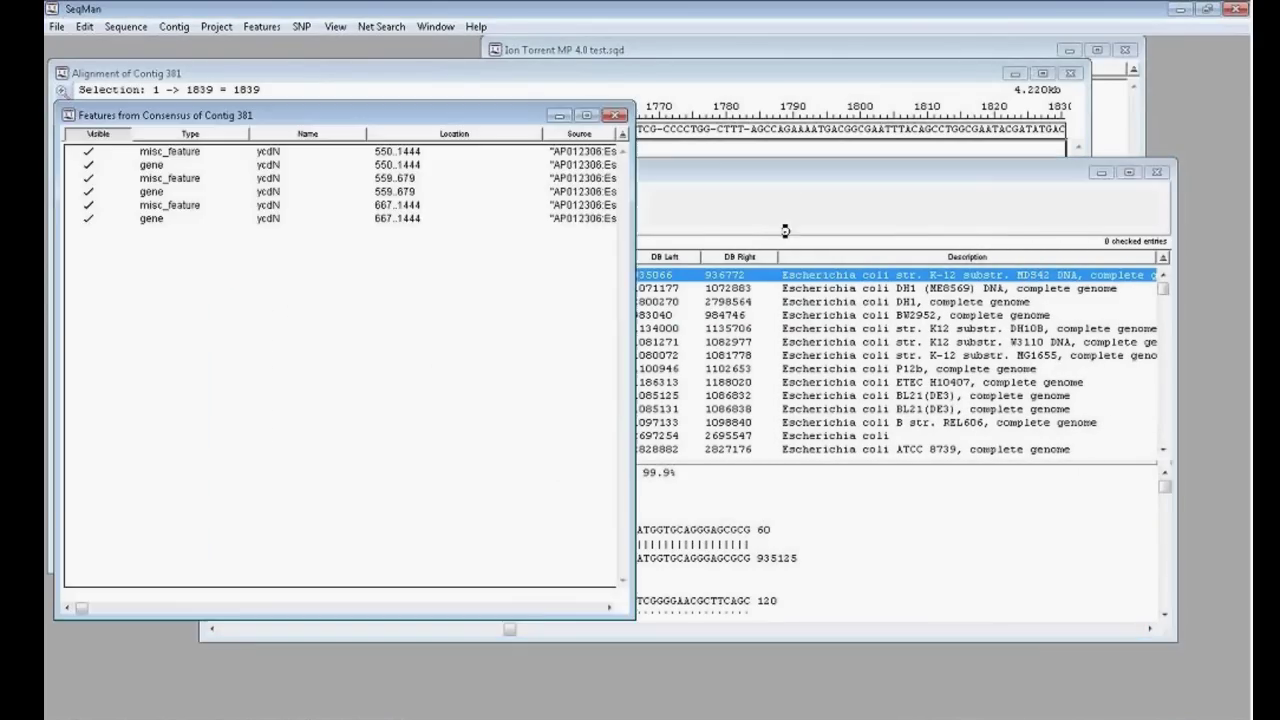
pyautogui.moveTo(638, 318); pyautogui.dragTo(1022, 335)
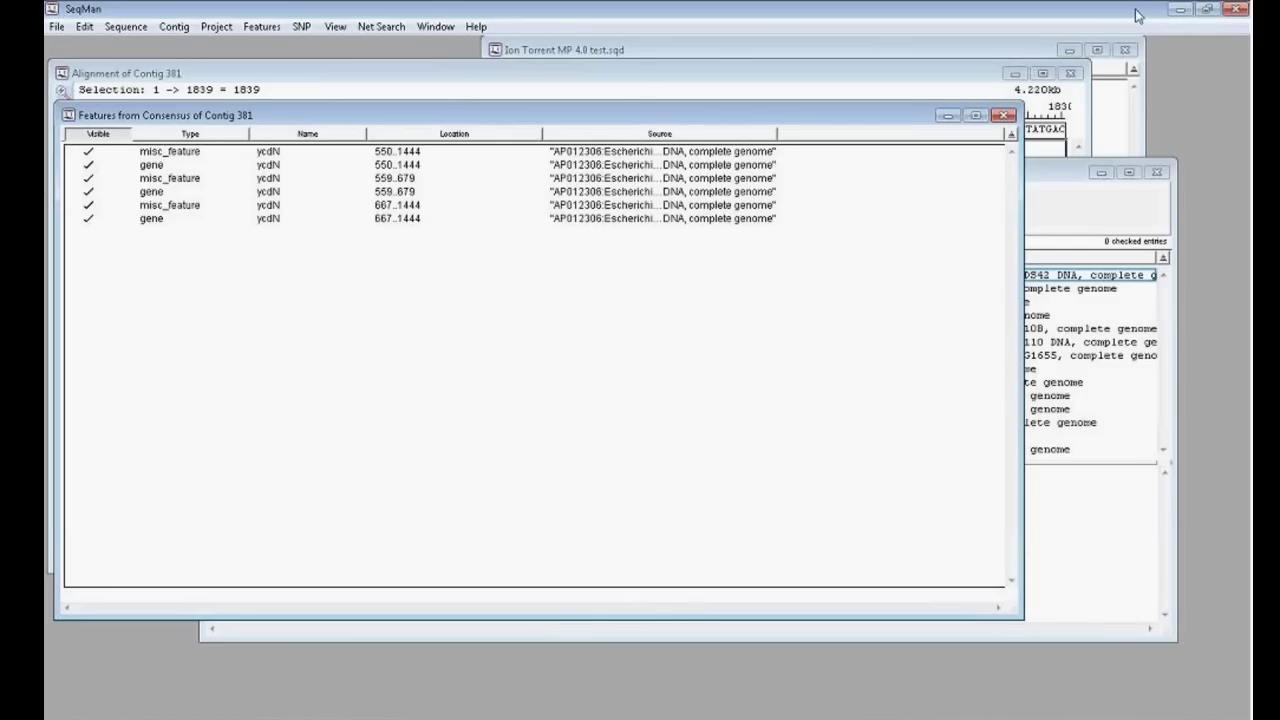
# Minimize SeqMan and show PowerPoint slide 14, Adjust End Trimming Parameters
pyautogui.click(1180, 9)
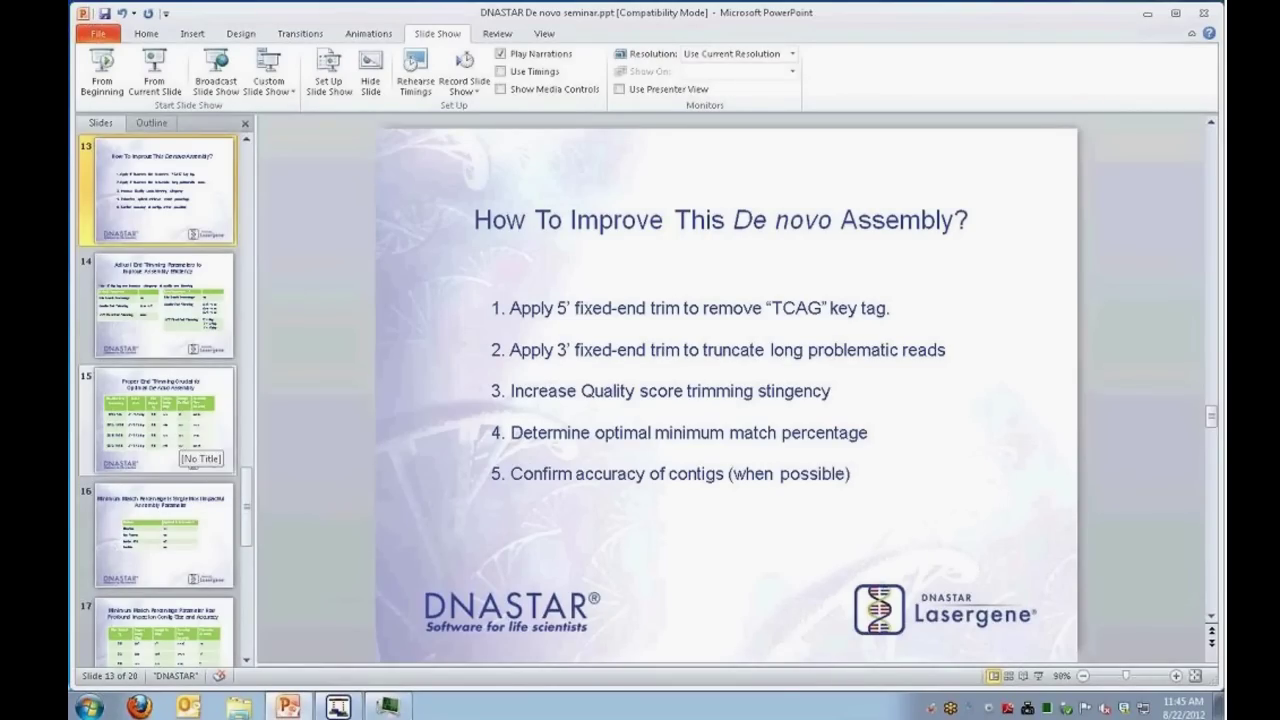
pyautogui.click(175, 315)
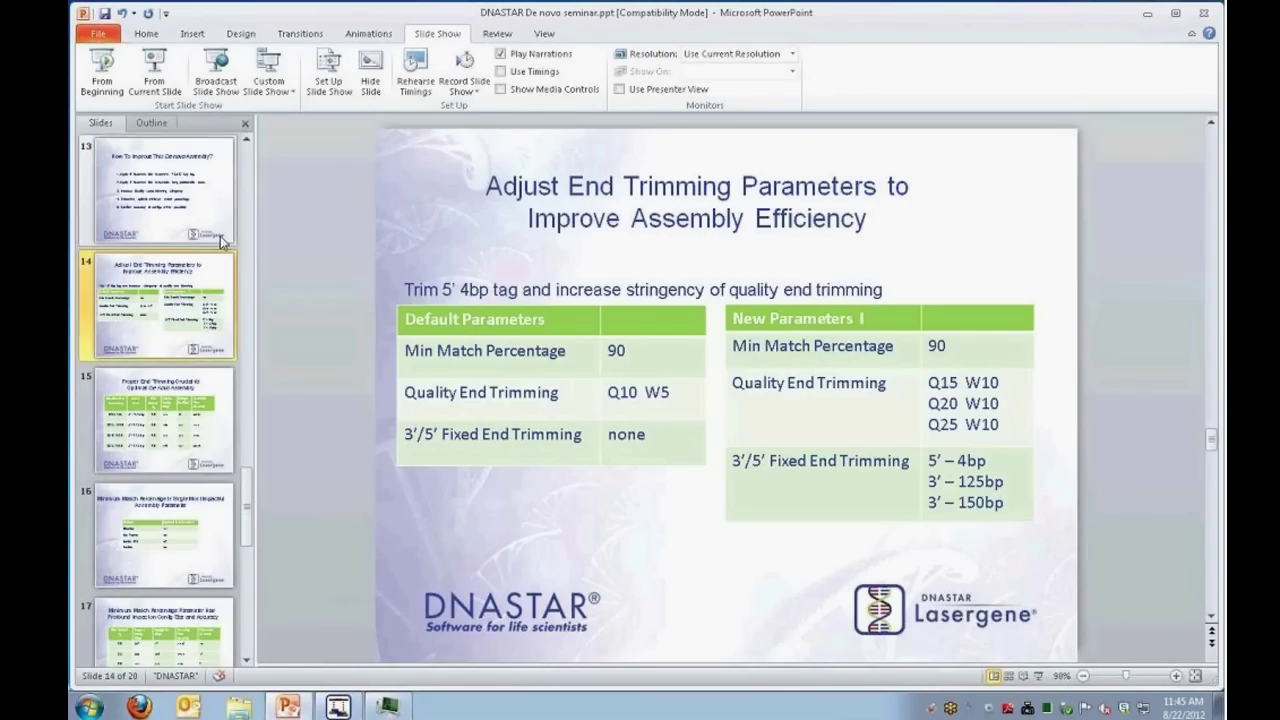